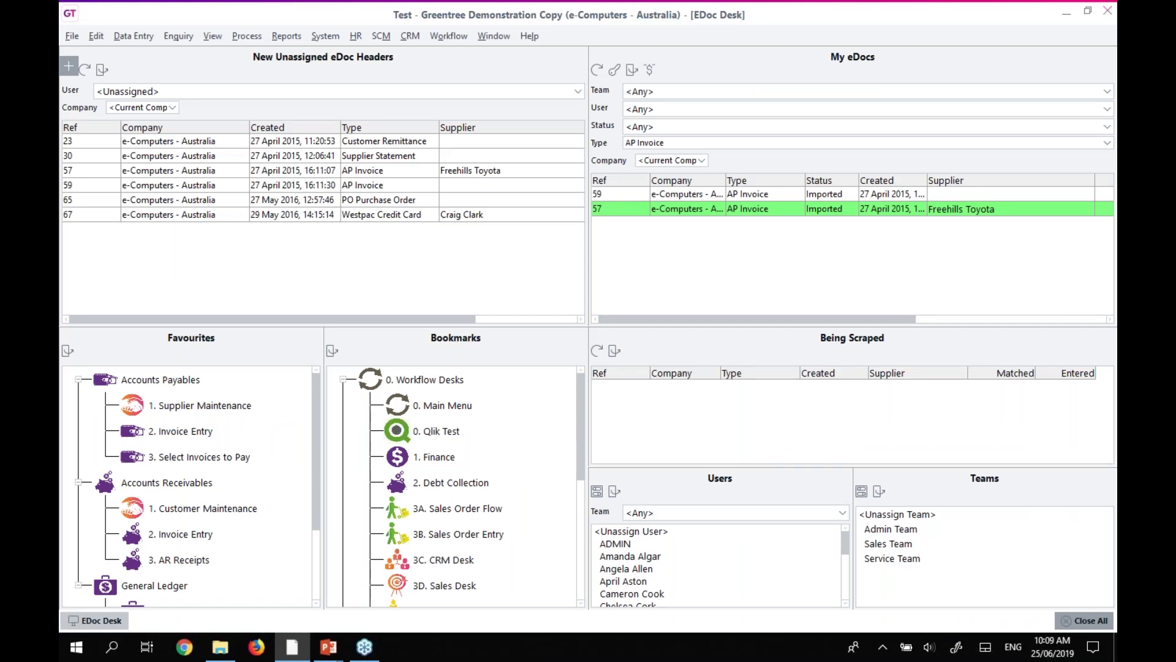
# Refresh the unassigned eDoc headers and open the PO Purchase Order eDoc created 25 June 2019 in a maximised window.
pyautogui.click(219, 649)
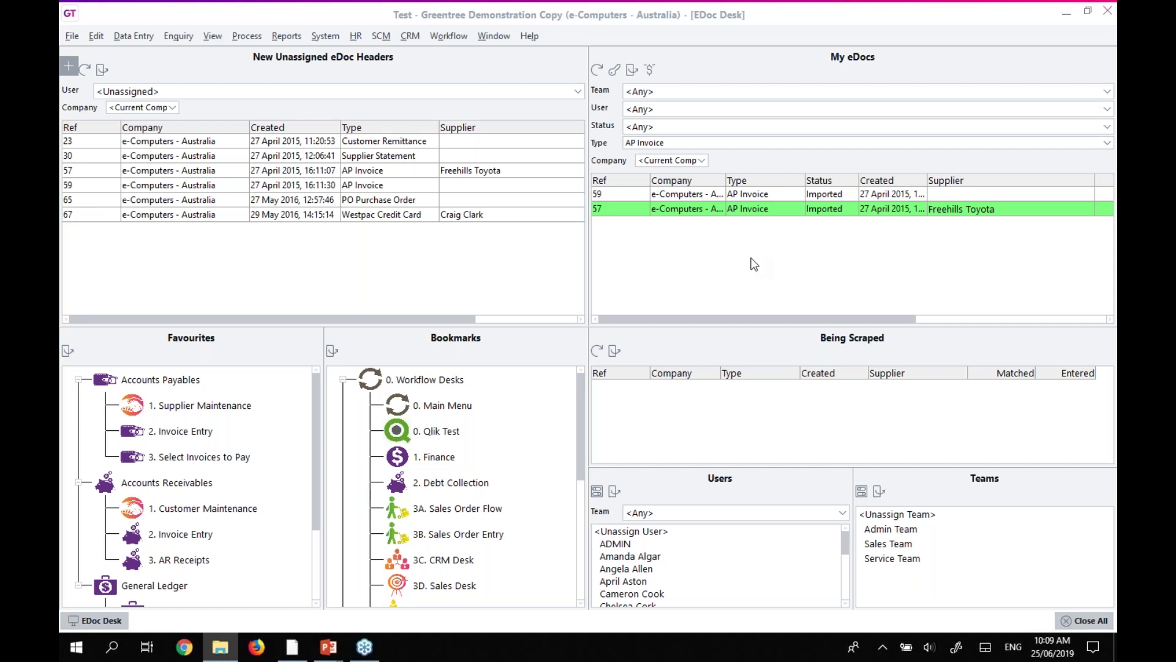
pyautogui.click(85, 69)
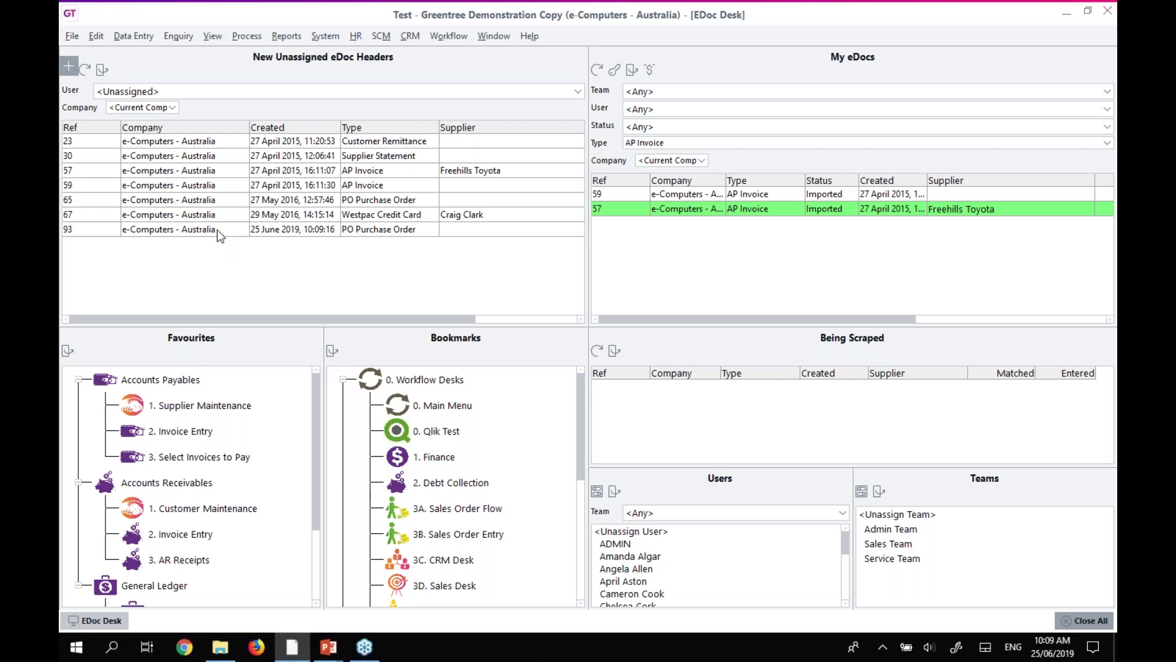
pyautogui.click(158, 231)
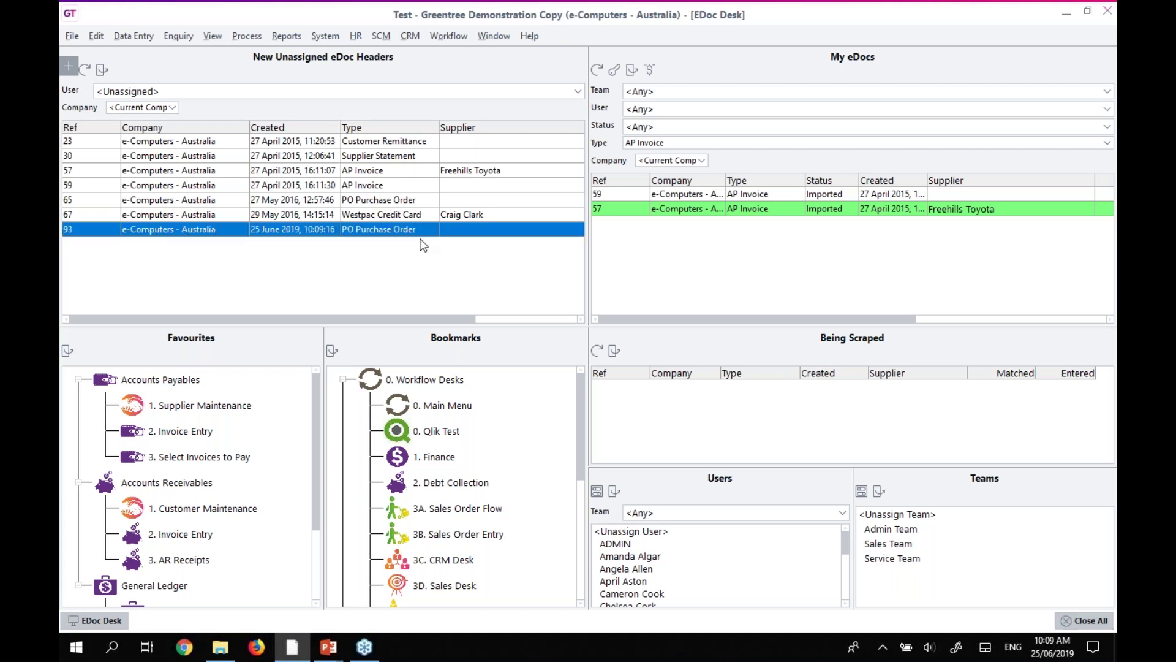
pyautogui.doubleClick(212, 229)
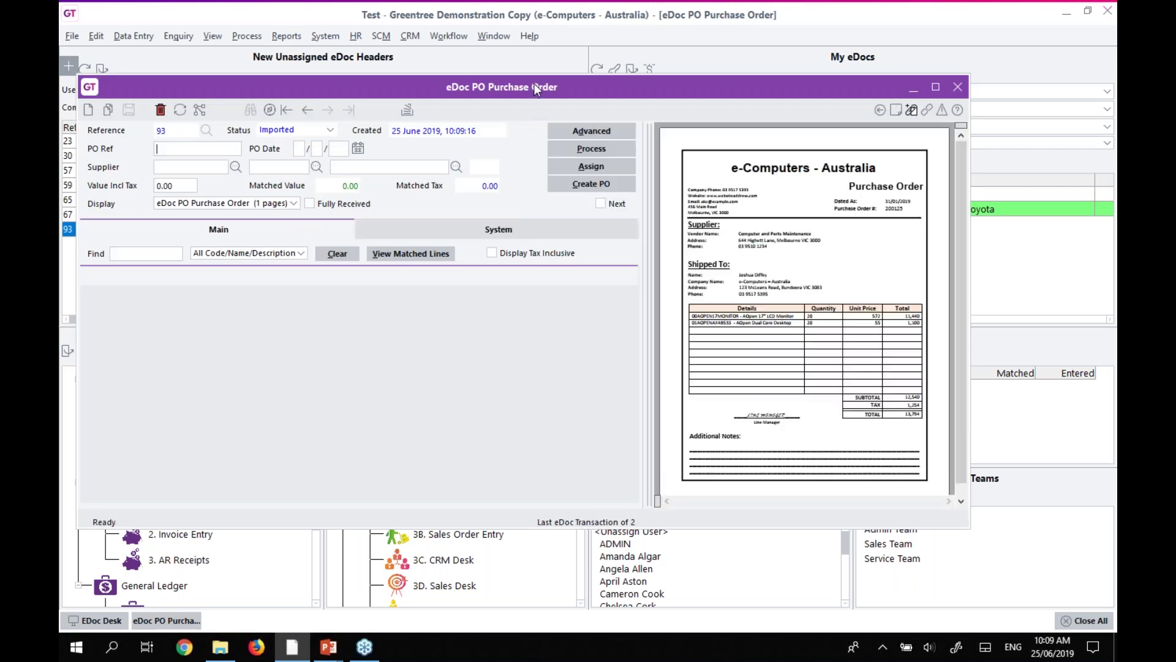
pyautogui.doubleClick(534, 87)
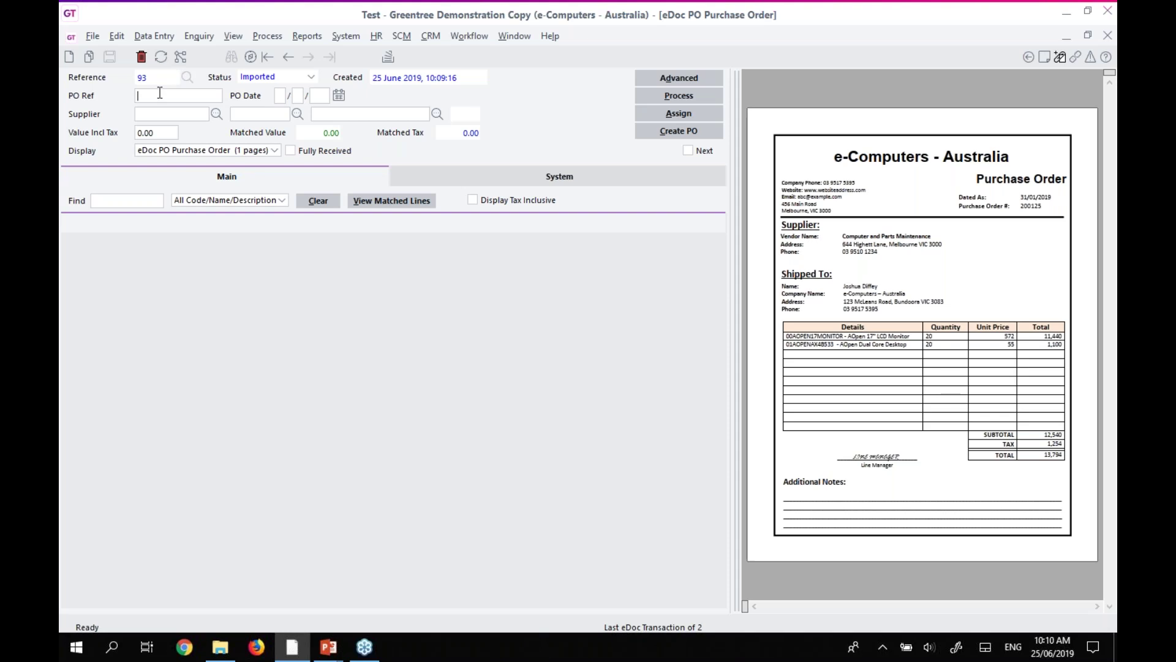
# Fill in the PO reference from the scanned order, the PO date 25/06/2019 and supplier Computer and Parts Maintenance.
pyautogui.write('200125')
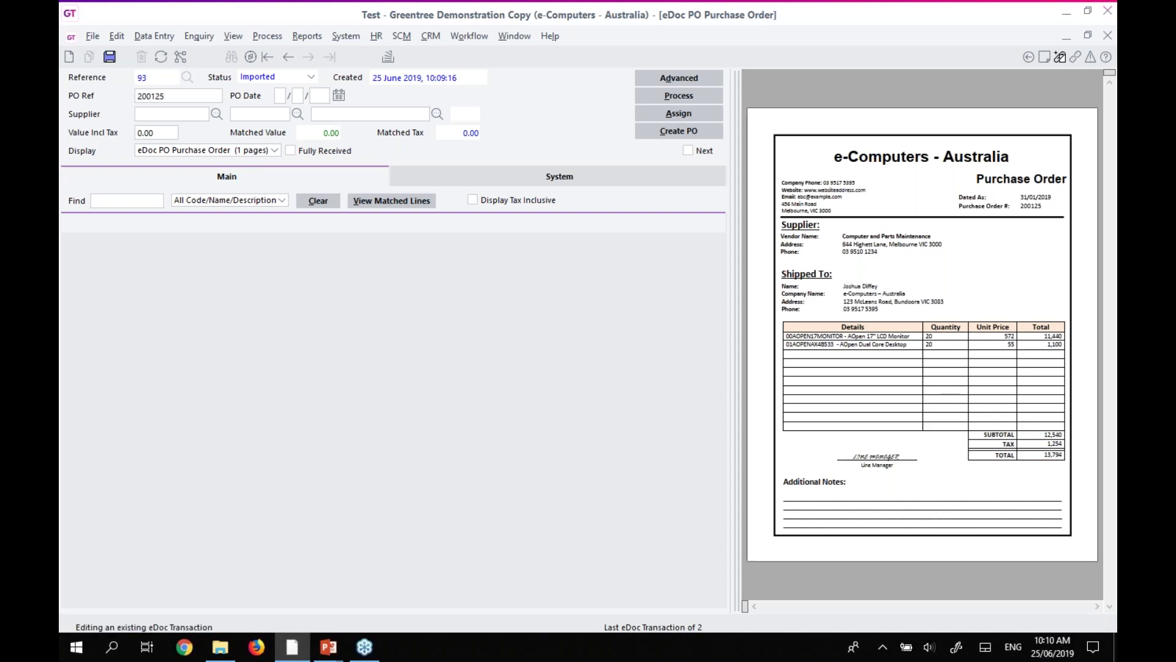
pyautogui.press('Tab')
pyautogui.click(339, 96)
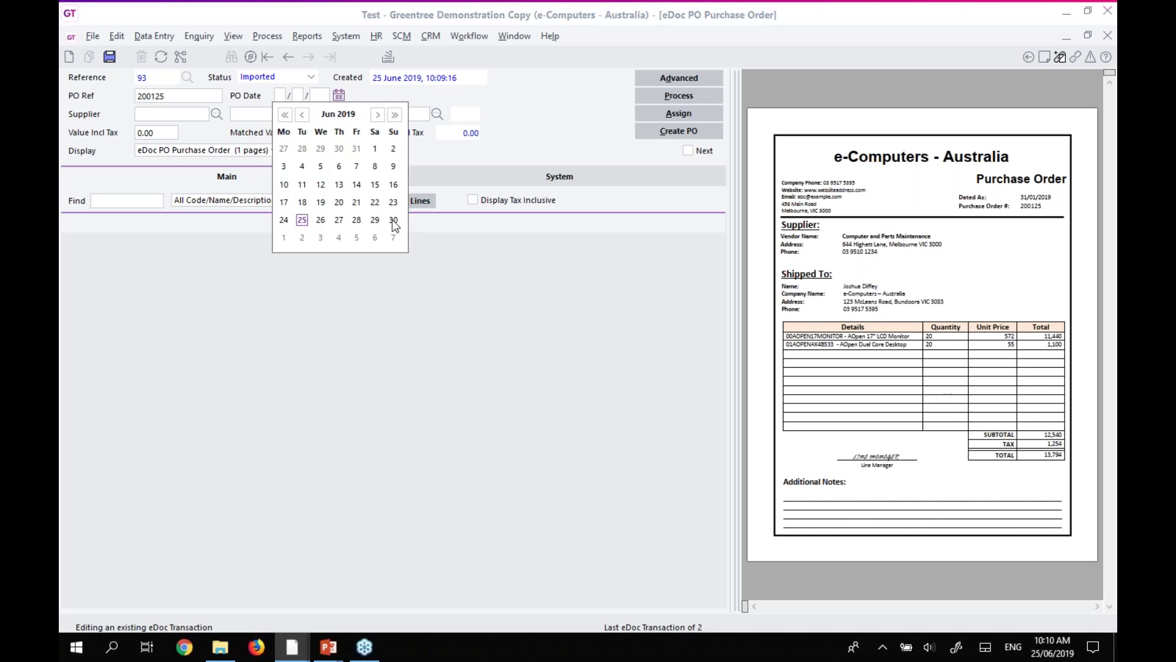
pyautogui.click(302, 220)
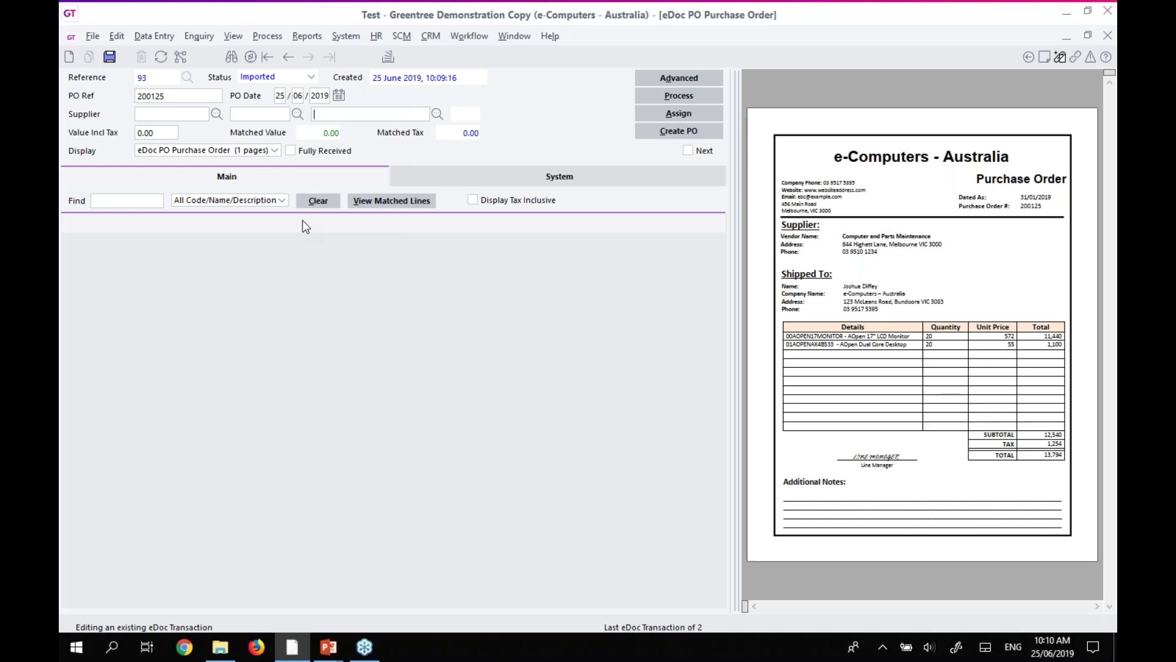
pyautogui.click(216, 114)
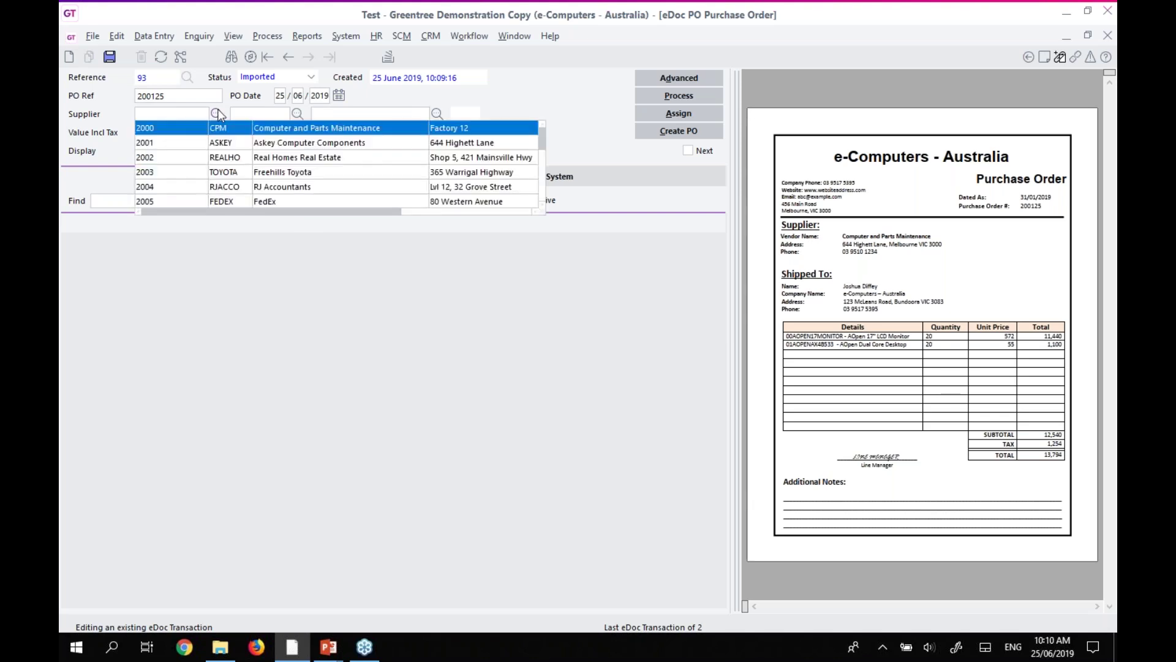
pyautogui.click(178, 129)
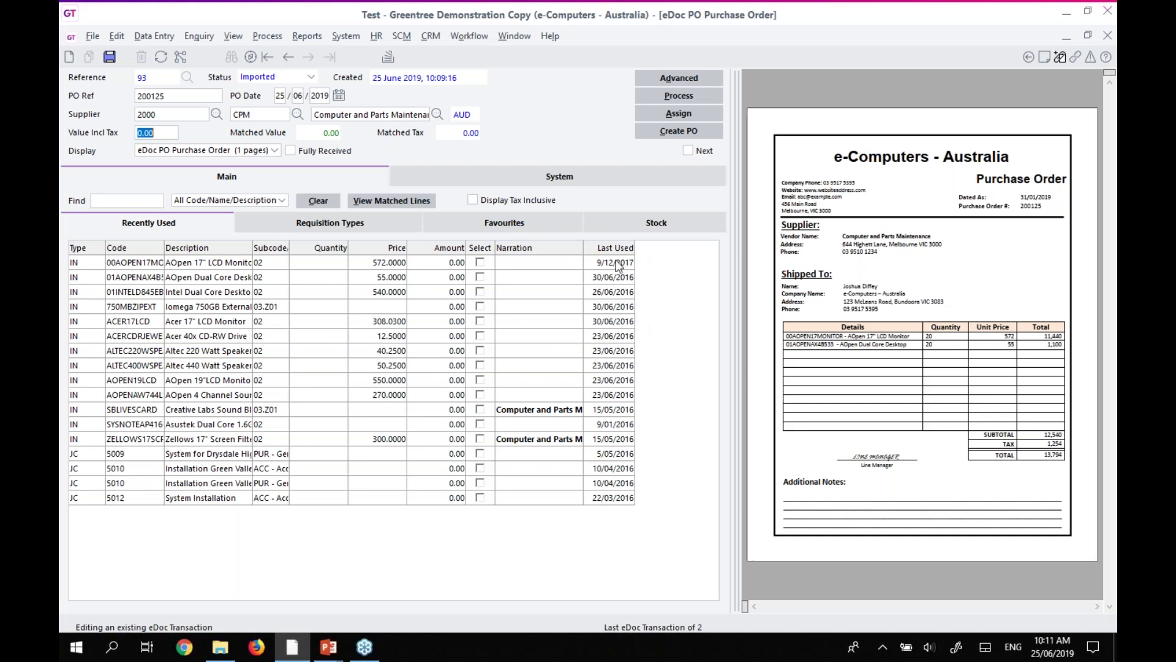
# Enter a quantity of 20 for both the AOpen 17" LCD Monitor and the AOpen Dual Core Desktop among the recently used items.
pyautogui.click(622, 221)
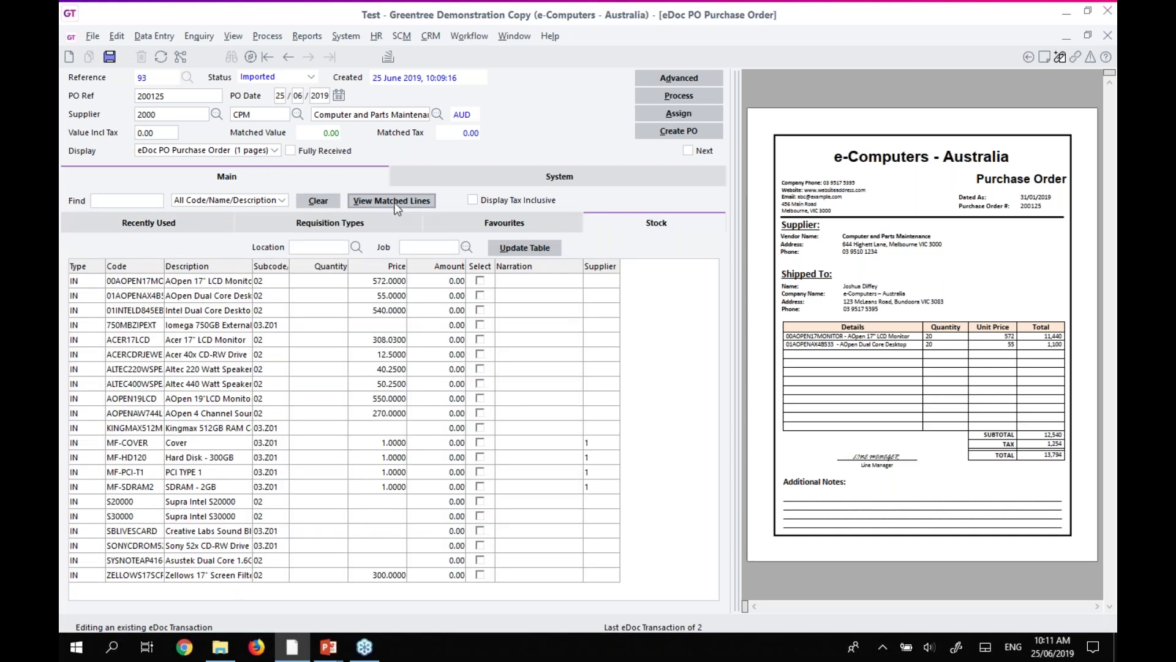
pyautogui.click(460, 225)
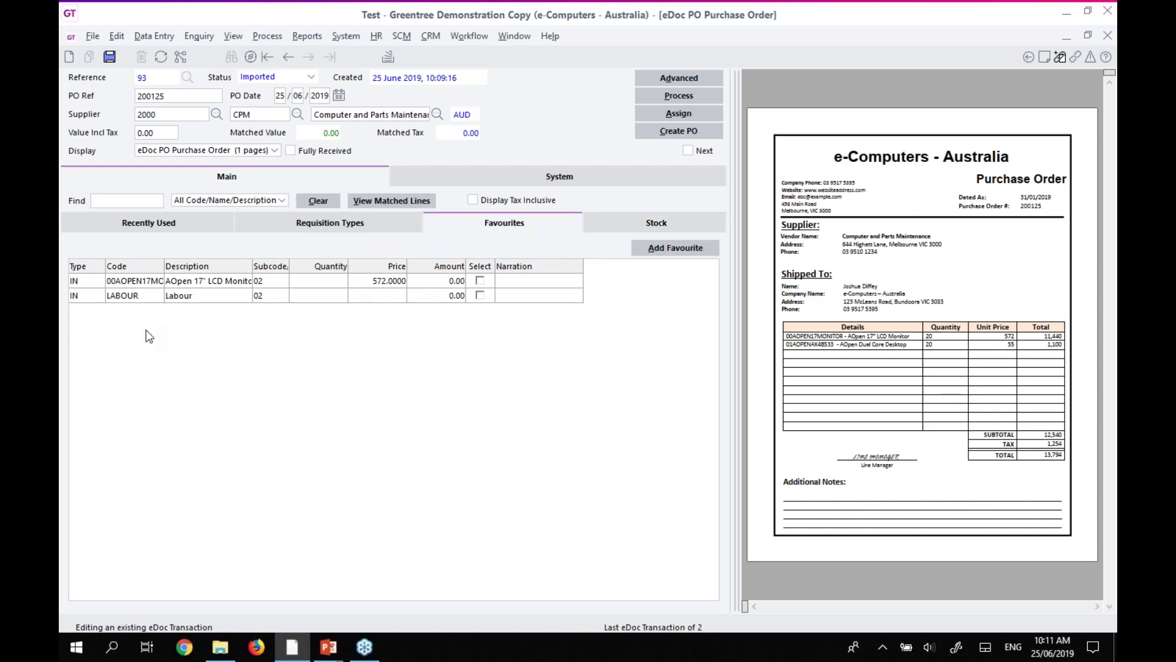
pyautogui.click(140, 224)
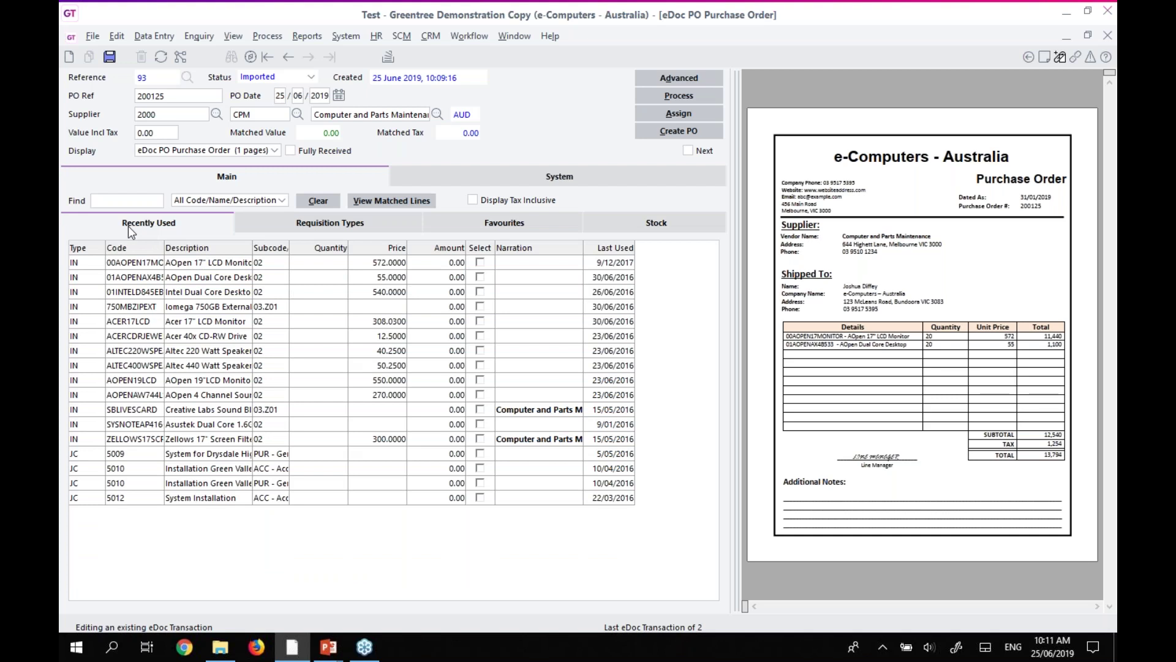
pyautogui.click(313, 264)
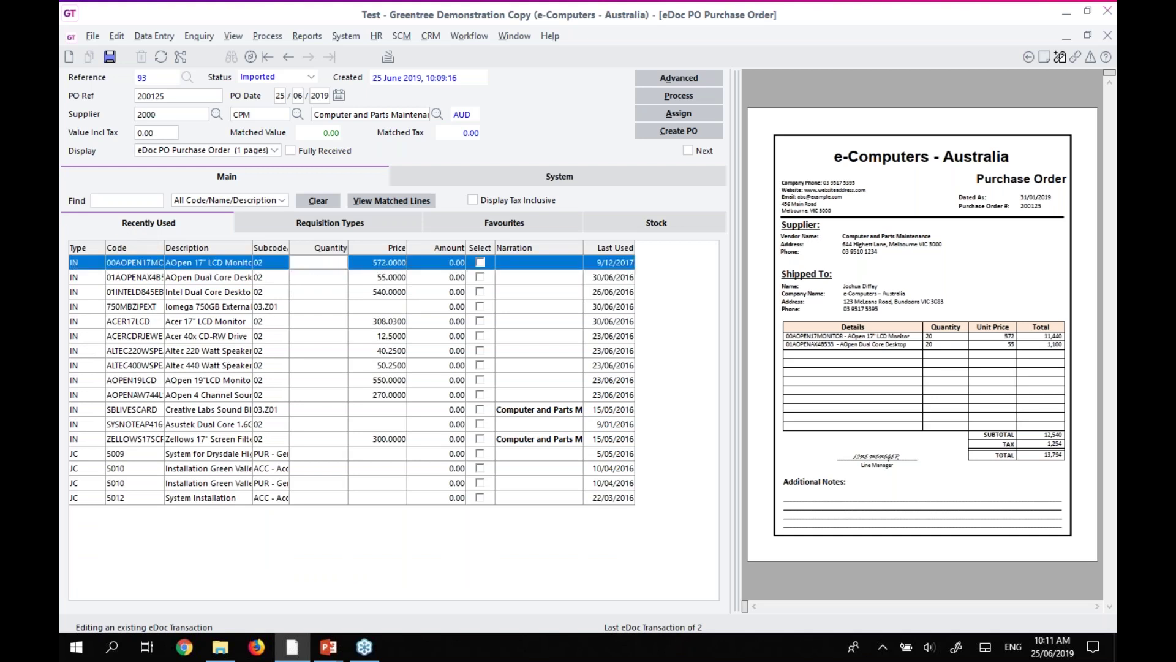
pyautogui.write('20')
pyautogui.click(315, 275)
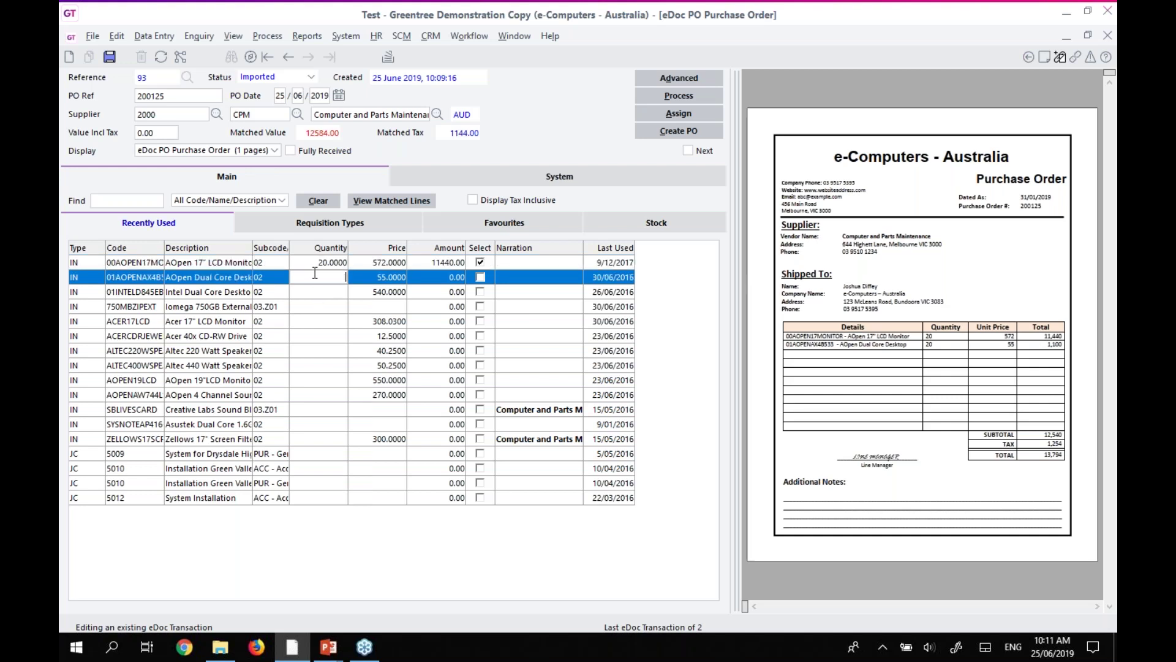
pyautogui.write('20')
pyautogui.press('Tab')
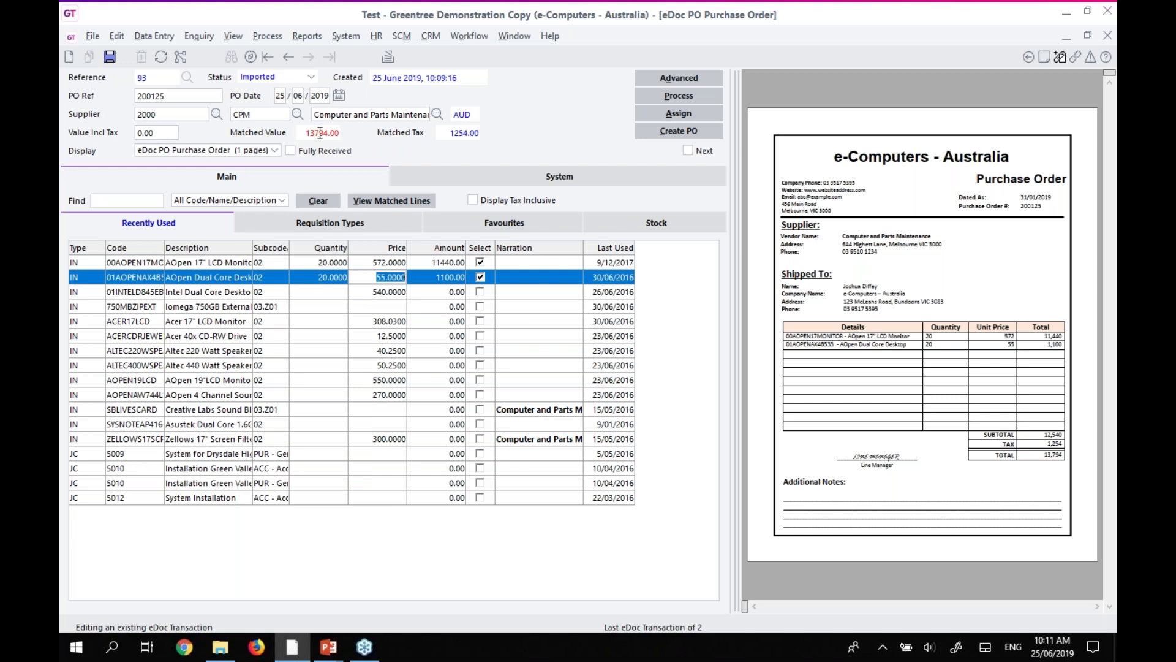
# Set the purchase order's value including tax to 13794, save the eDoc and close its form.
pyautogui.click(166, 133)
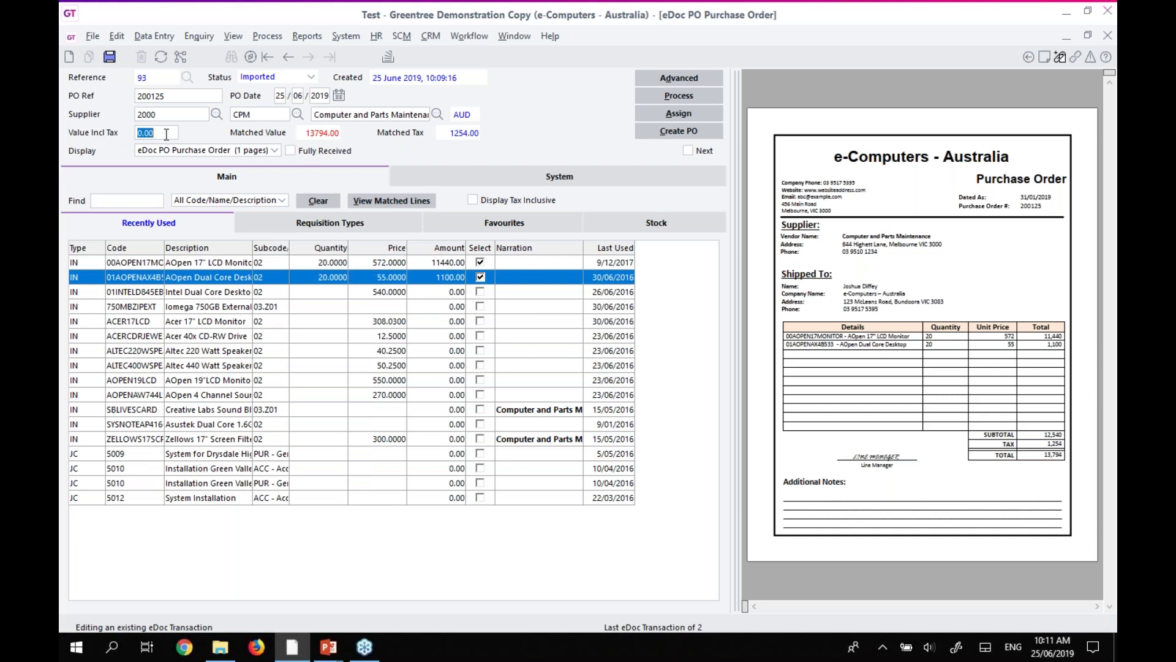
pyautogui.write('13794')
pyautogui.press('Tab')
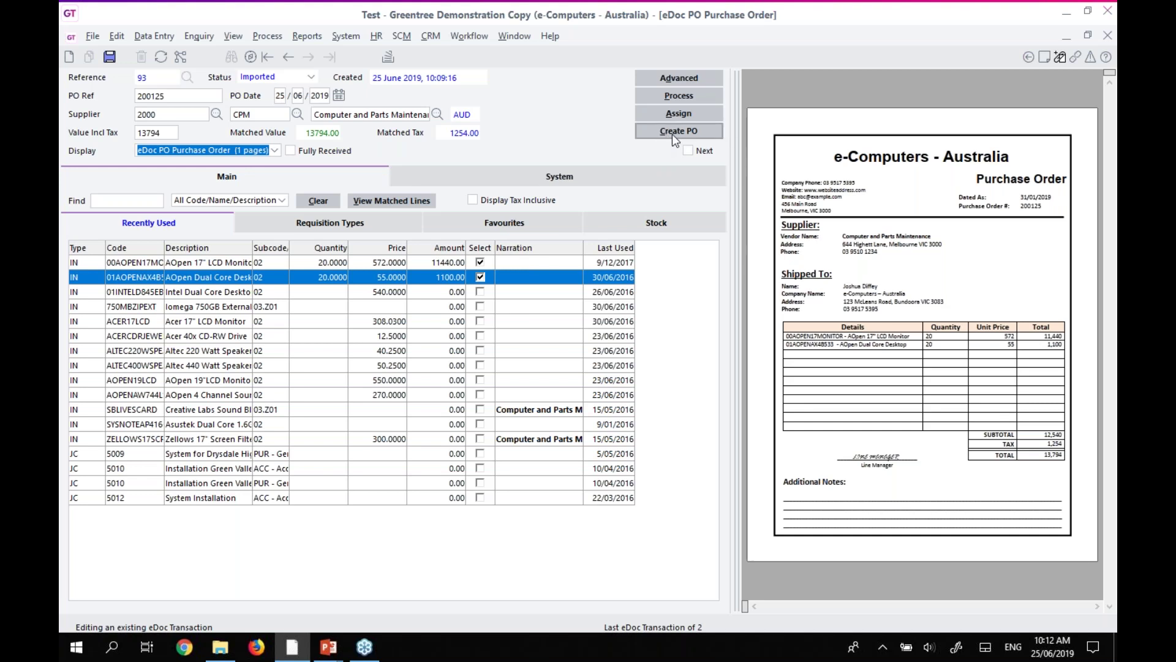
pyautogui.click(109, 57)
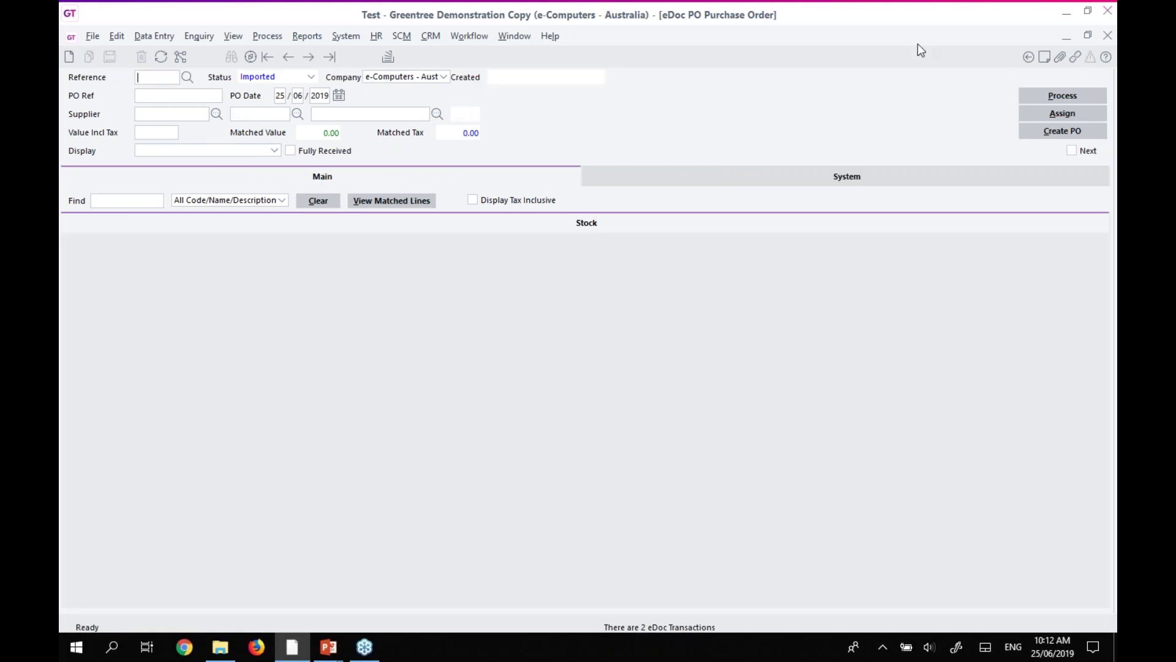
pyautogui.click(1107, 37)
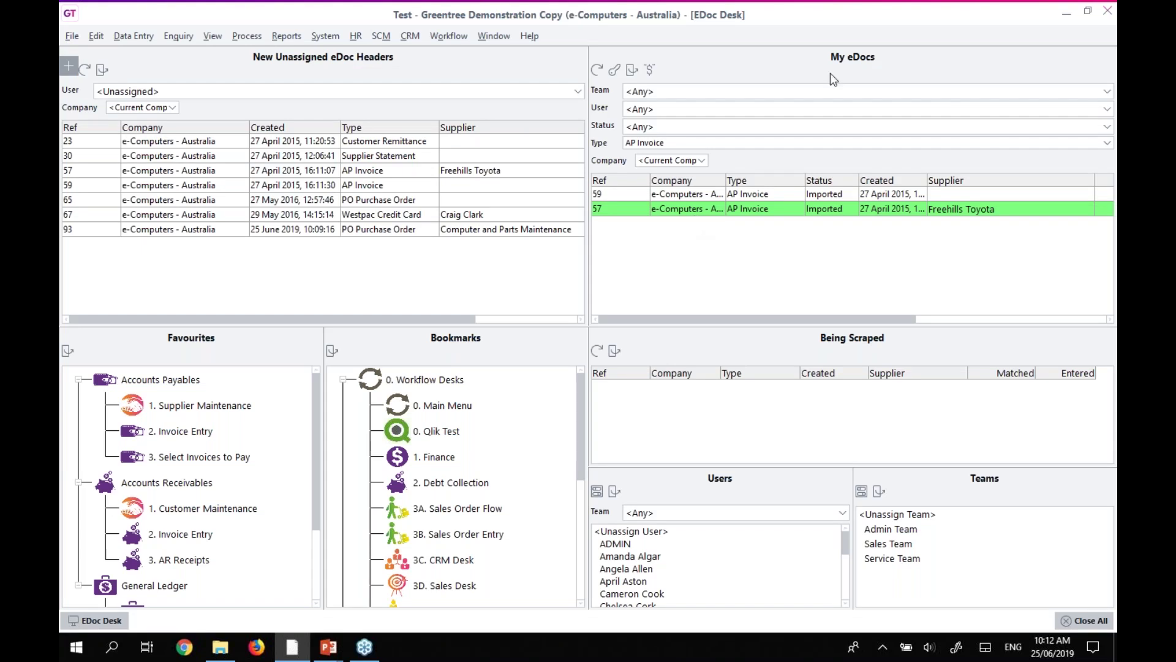
# Run the eDoc import and refresh the Being Scraped list for the new AP invoice.
pyautogui.hotkey('alt', 'Tab')
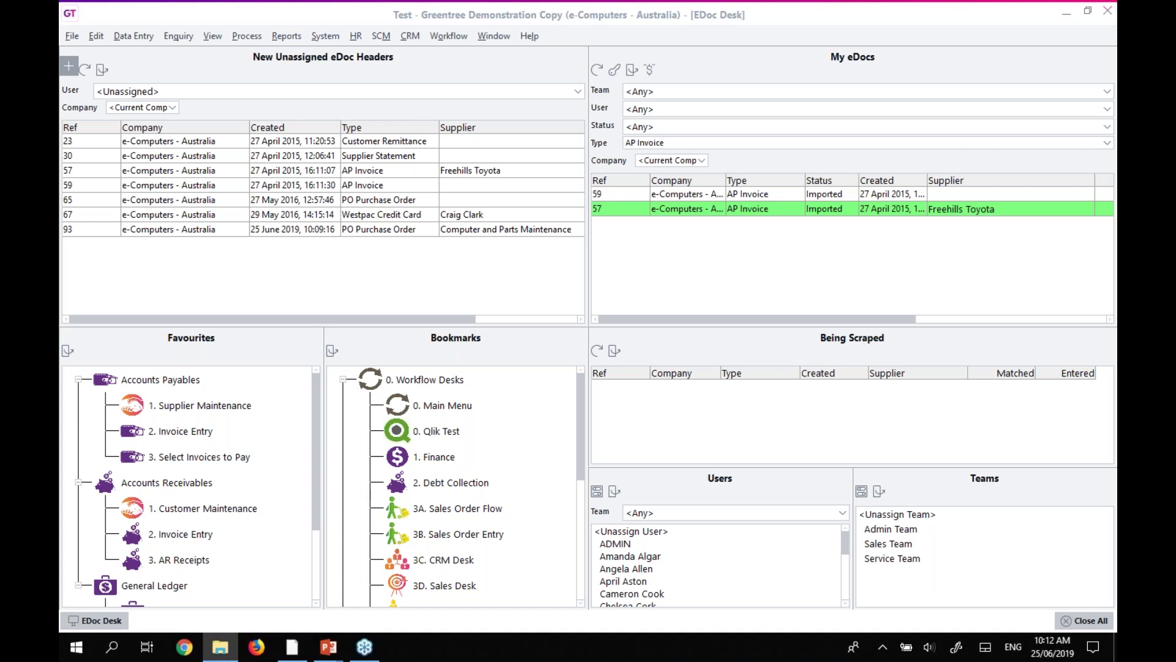
pyautogui.click(85, 70)
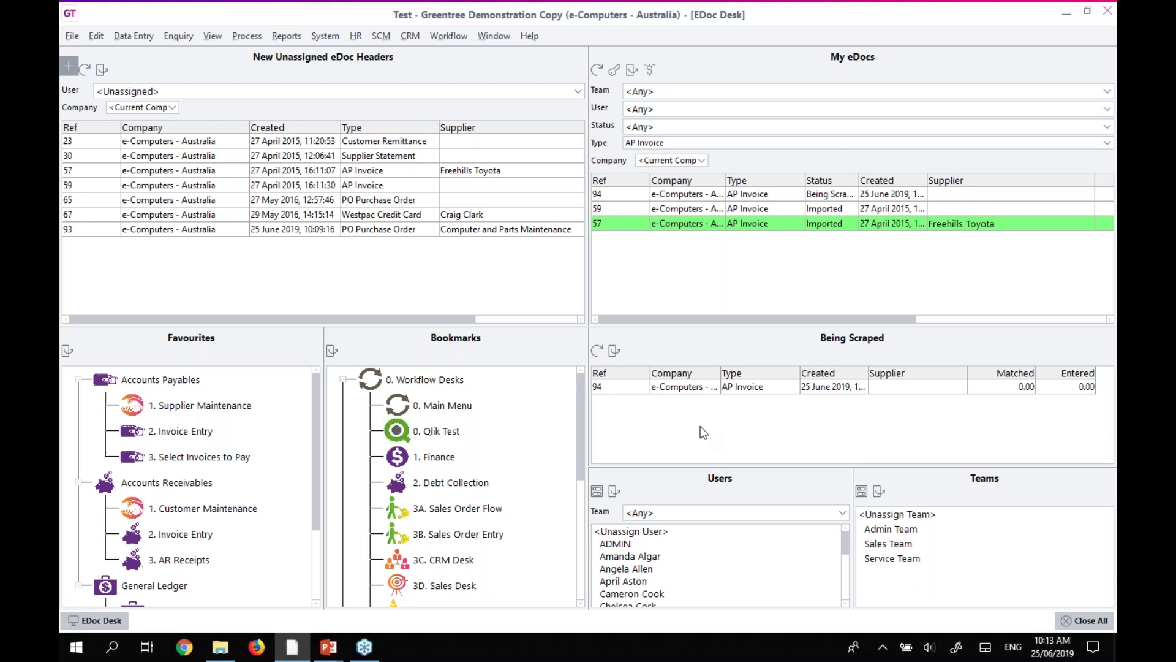
pyautogui.click(598, 352)
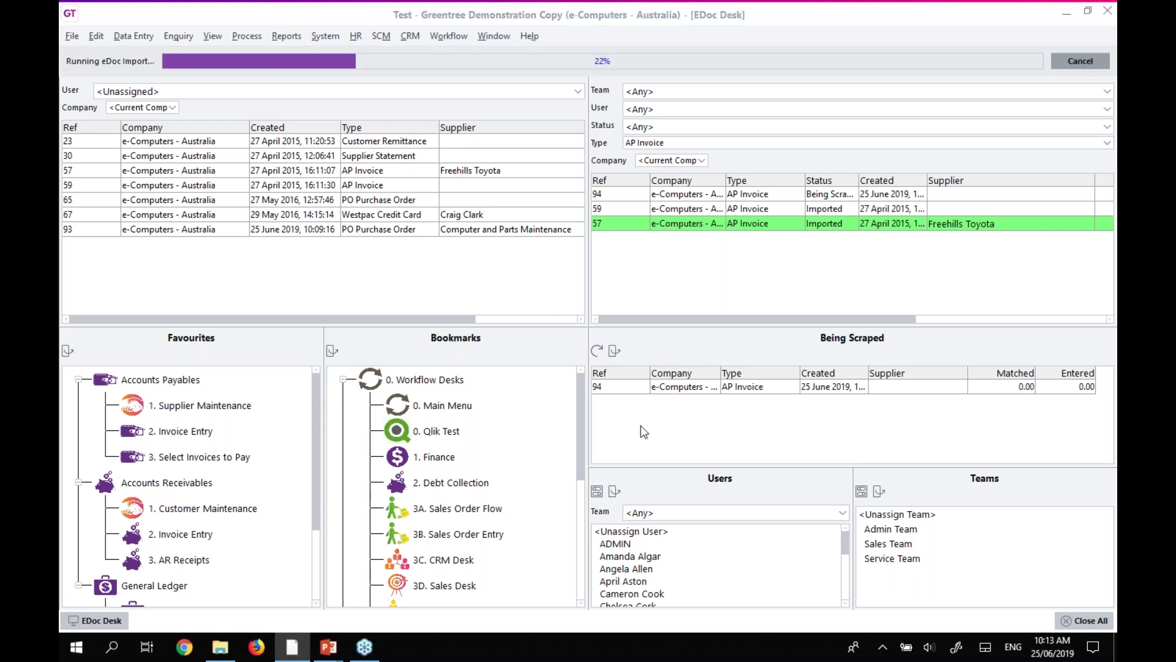
pyautogui.click(596, 350)
pyautogui.click(597, 352)
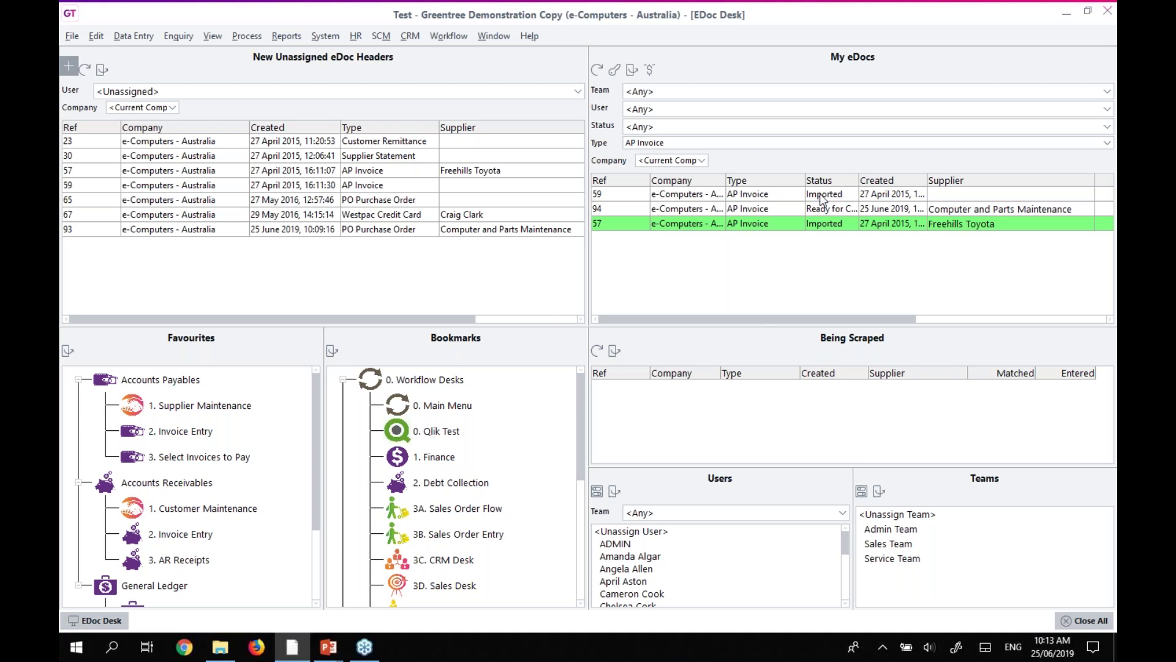
# Open the Computer and Parts Maintenance AP Invoice eDoc from My eDocs in a maximised window.
pyautogui.click(824, 215)
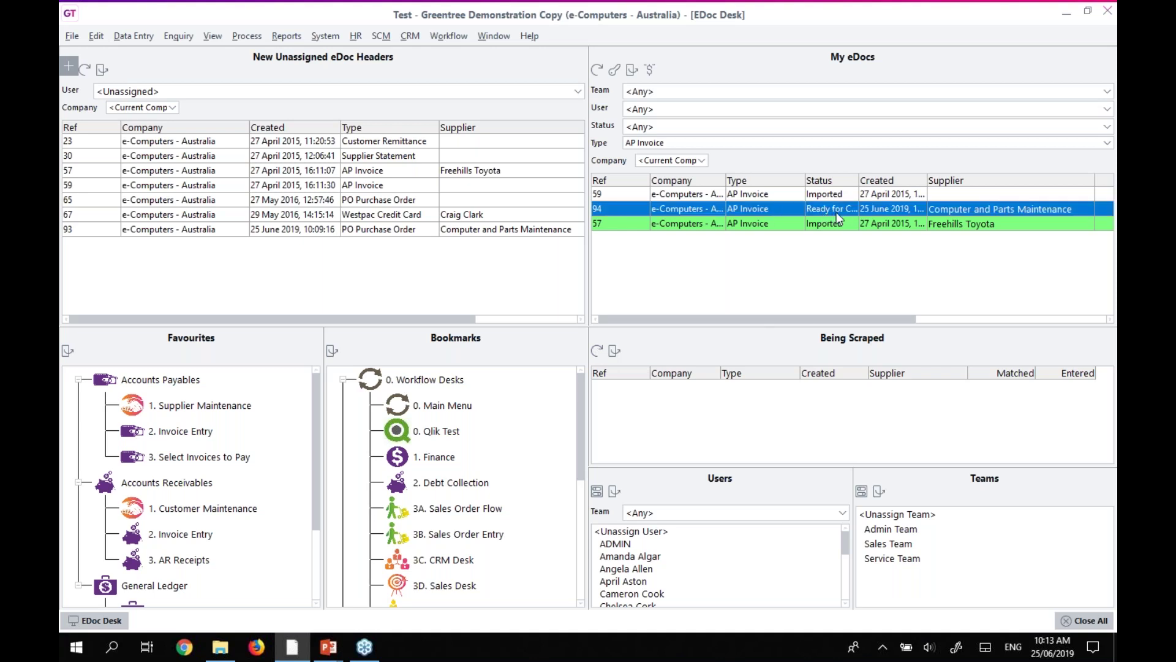
pyautogui.doubleClick(745, 212)
pyautogui.doubleClick(623, 90)
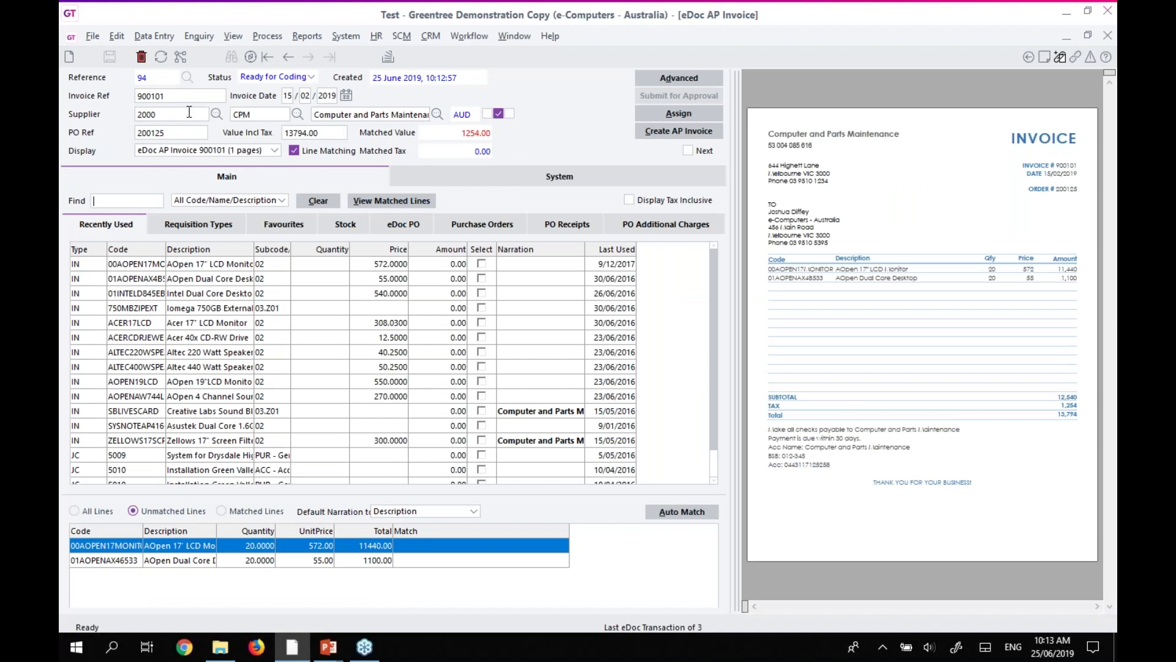
# Review the invoice and PO references in the eDoc header and display its Scraping Detail.
pyautogui.click(178, 95)
pyautogui.click(177, 132)
pyautogui.click(191, 151)
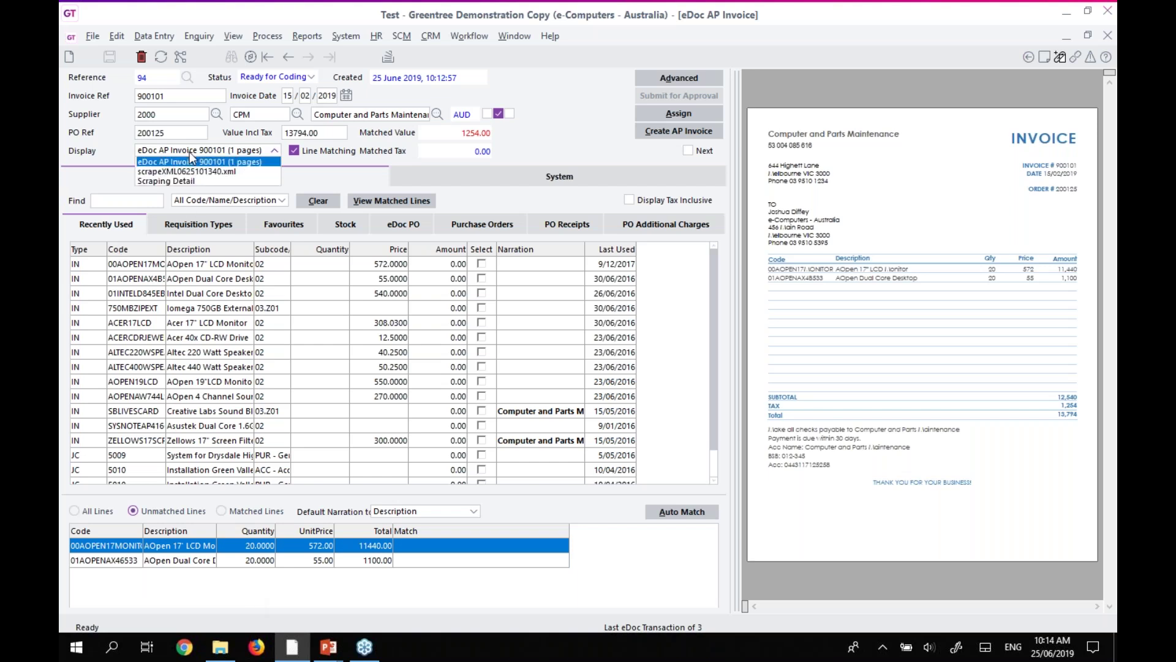
pyautogui.click(182, 183)
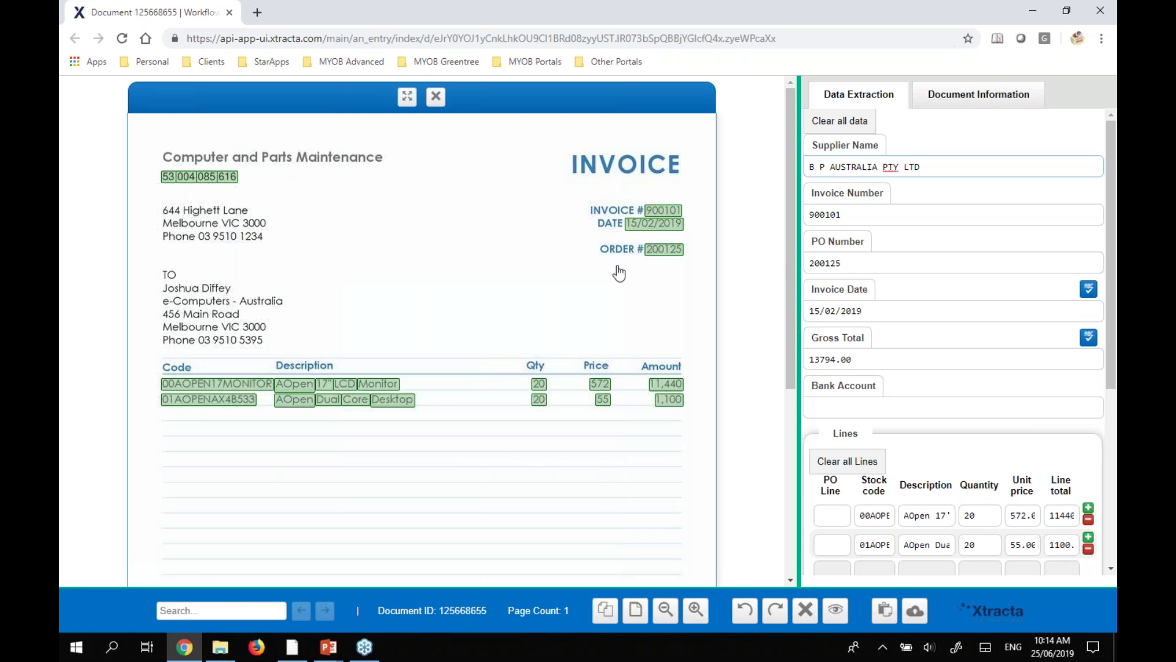
# Check the extracted PO number and supplier name against the invoice image in Xtracta and close the browser.
pyautogui.click(866, 265)
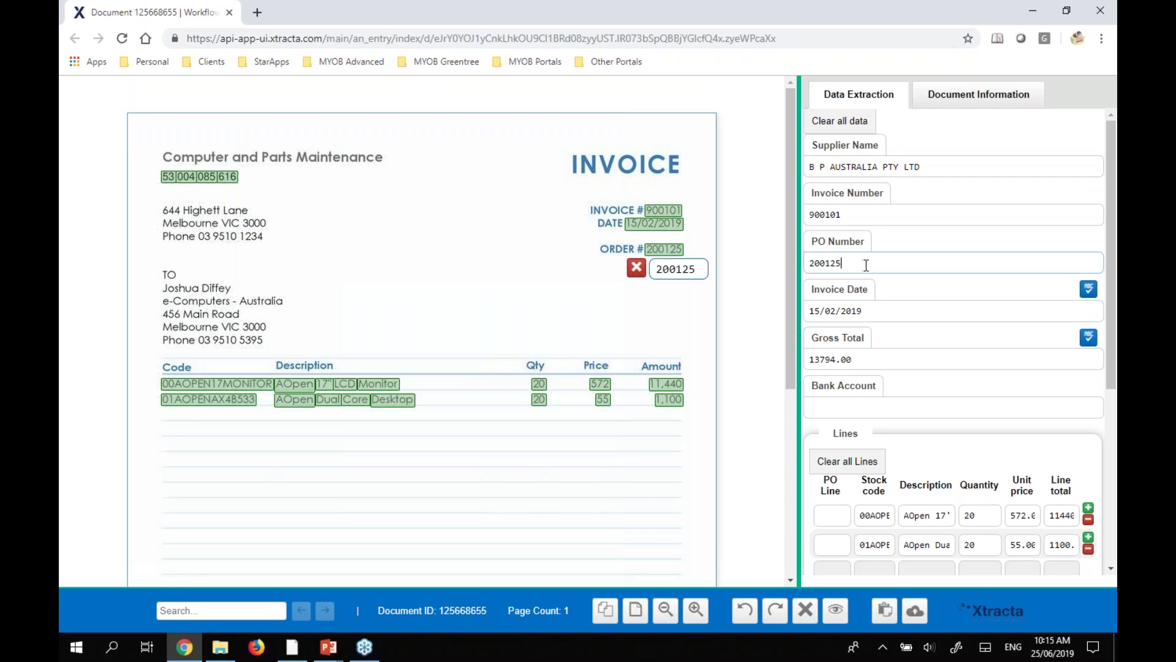
pyautogui.click(637, 268)
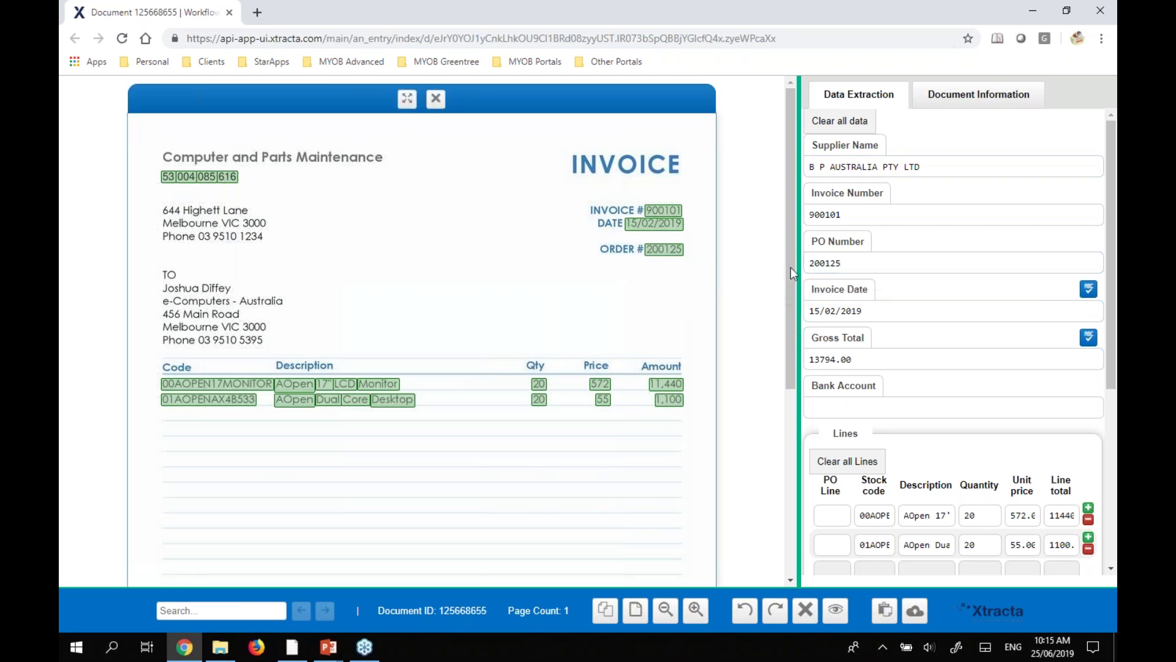
pyautogui.click(834, 265)
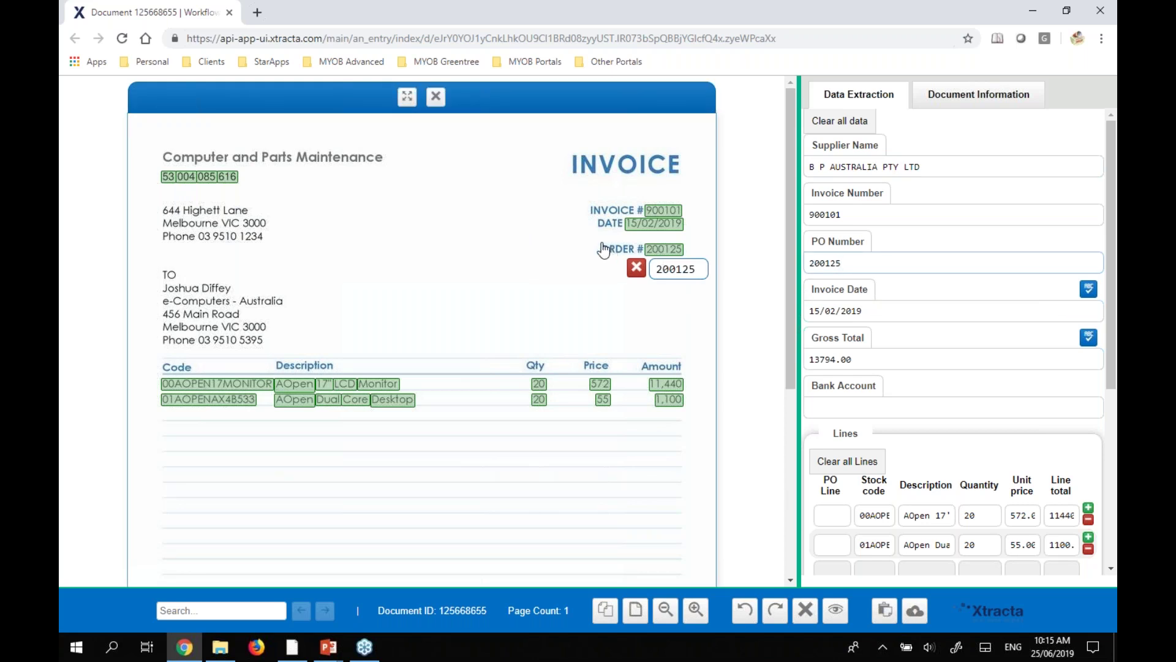
pyautogui.click(944, 169)
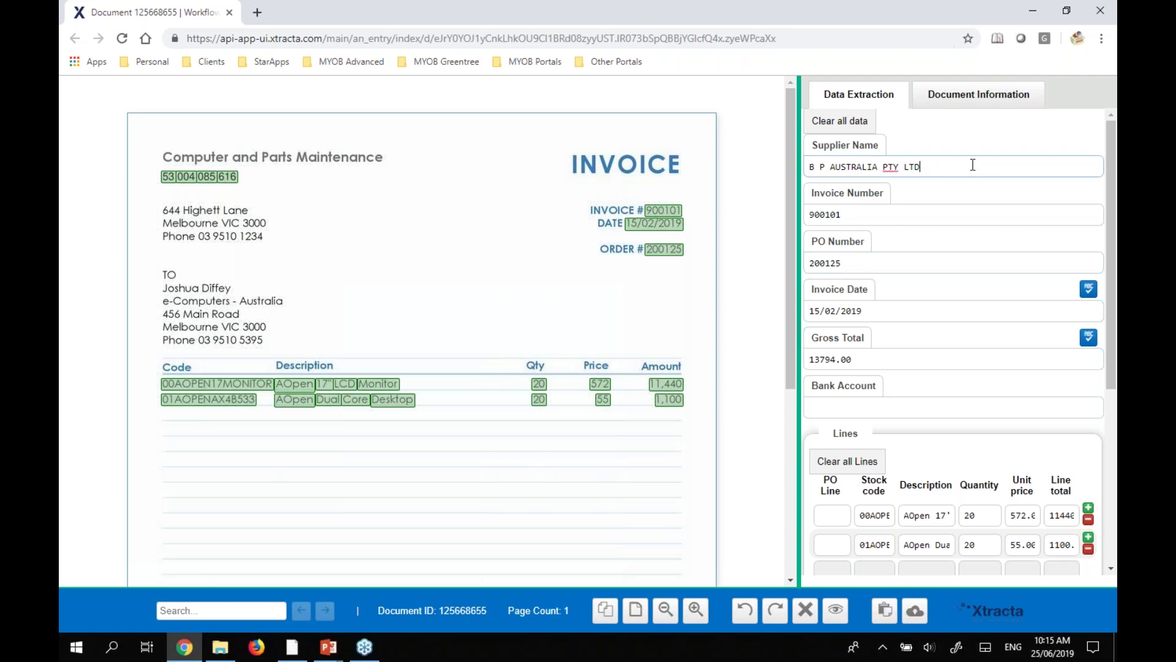
pyautogui.moveTo(958, 165); pyautogui.dragTo(808, 166)
pyautogui.click(938, 166)
pyautogui.moveTo(432, 203)
pyautogui.click(1101, 11)
# Inspect the scraped field values stored in the AP invoice's system details, including the Supplier Name.
pyautogui.click(659, 122)
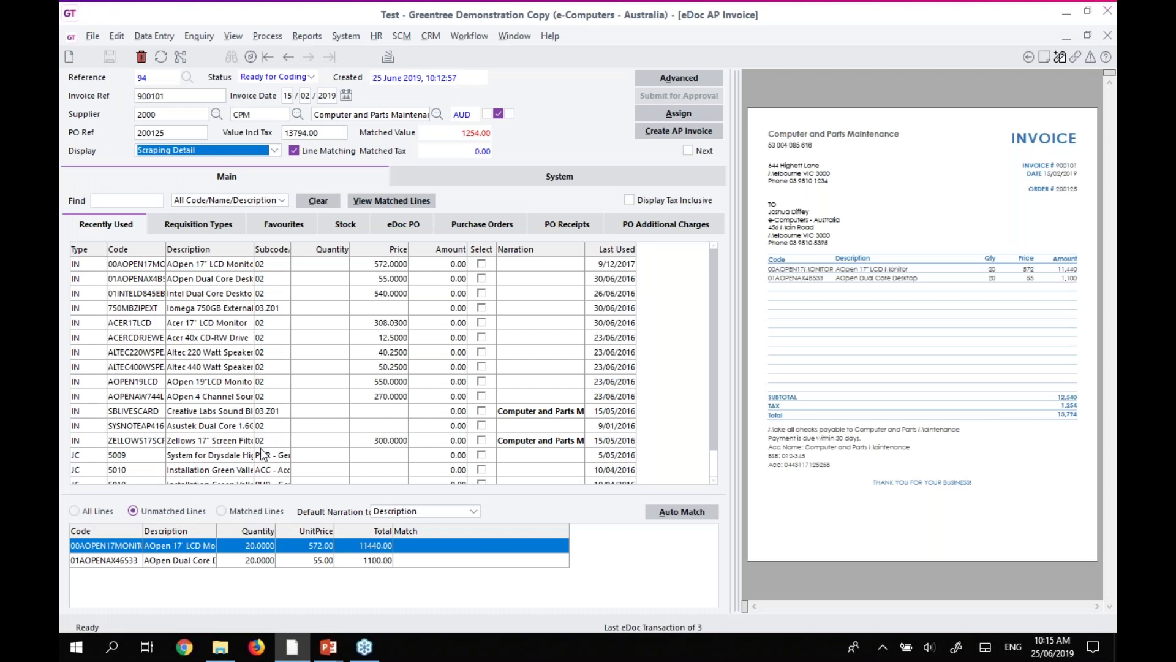
pyautogui.click(447, 177)
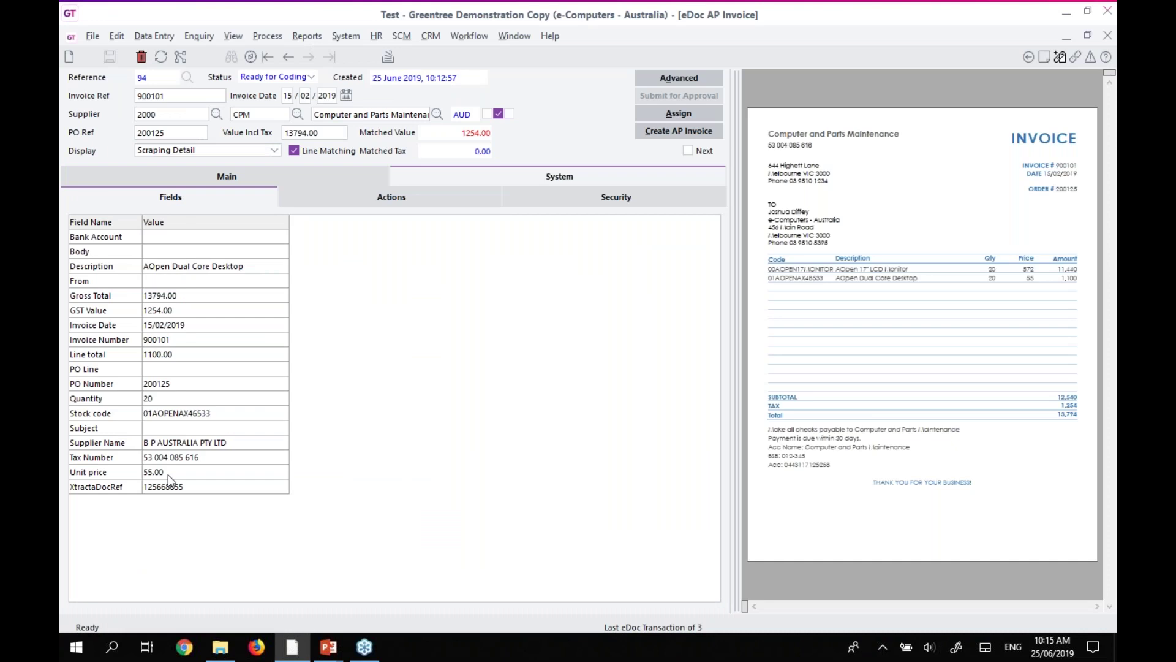
pyautogui.click(201, 444)
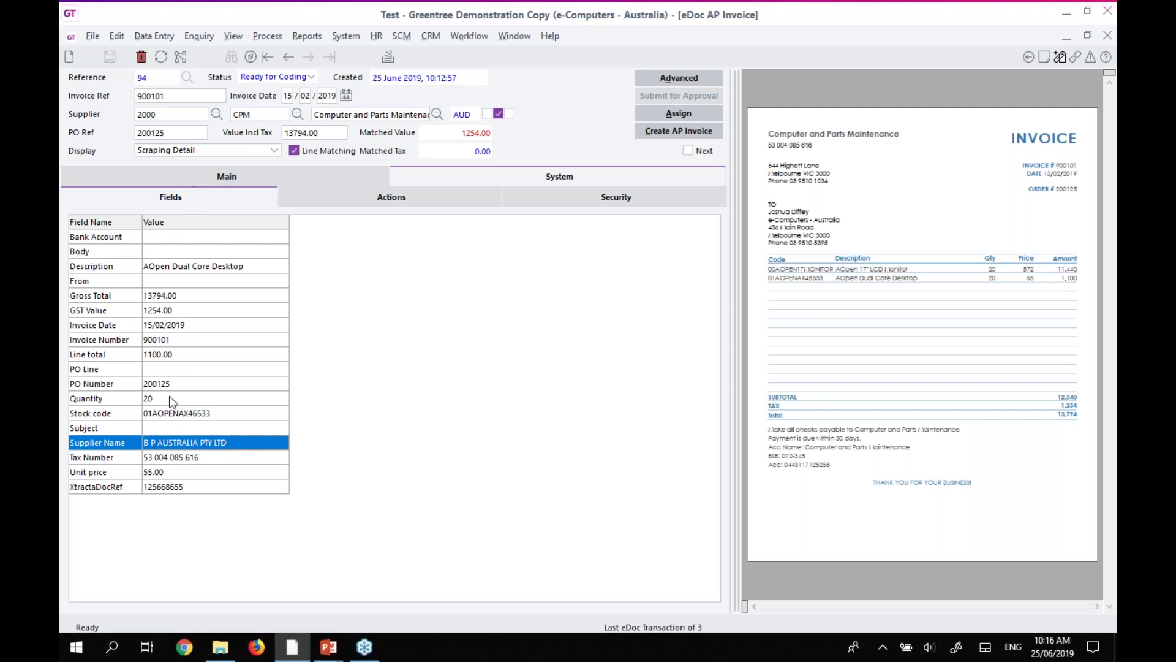
# Check the invoice's coding tabs for its eDoc PO, view that purchase order's image, and close the AP invoice.
pyautogui.click(171, 244)
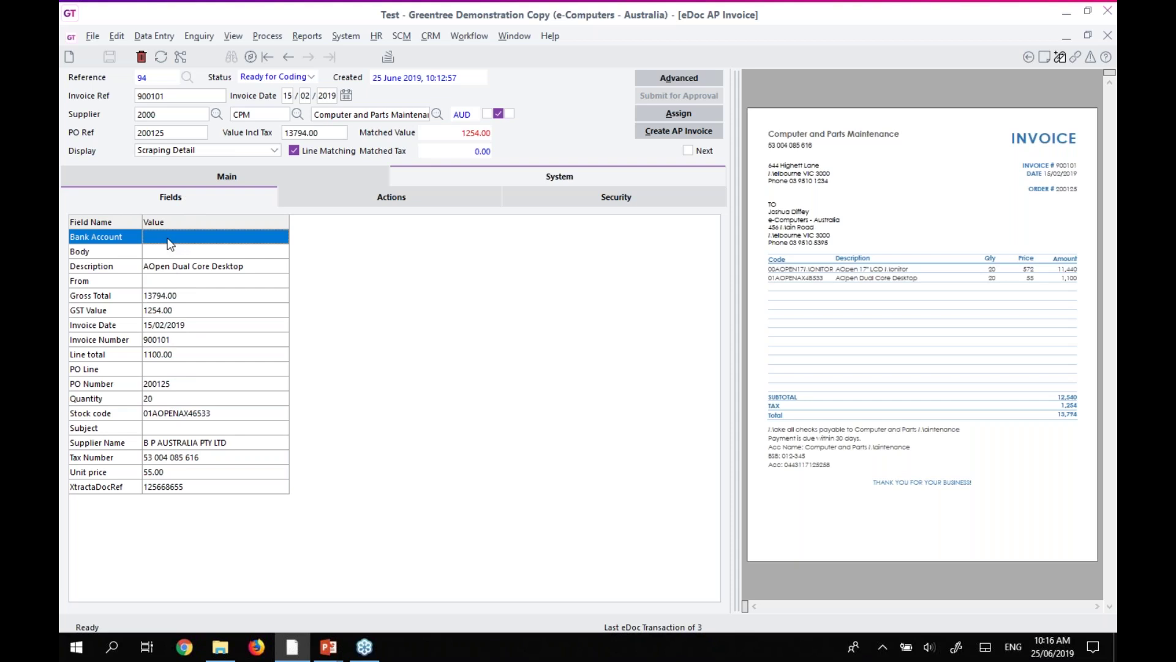
pyautogui.click(263, 175)
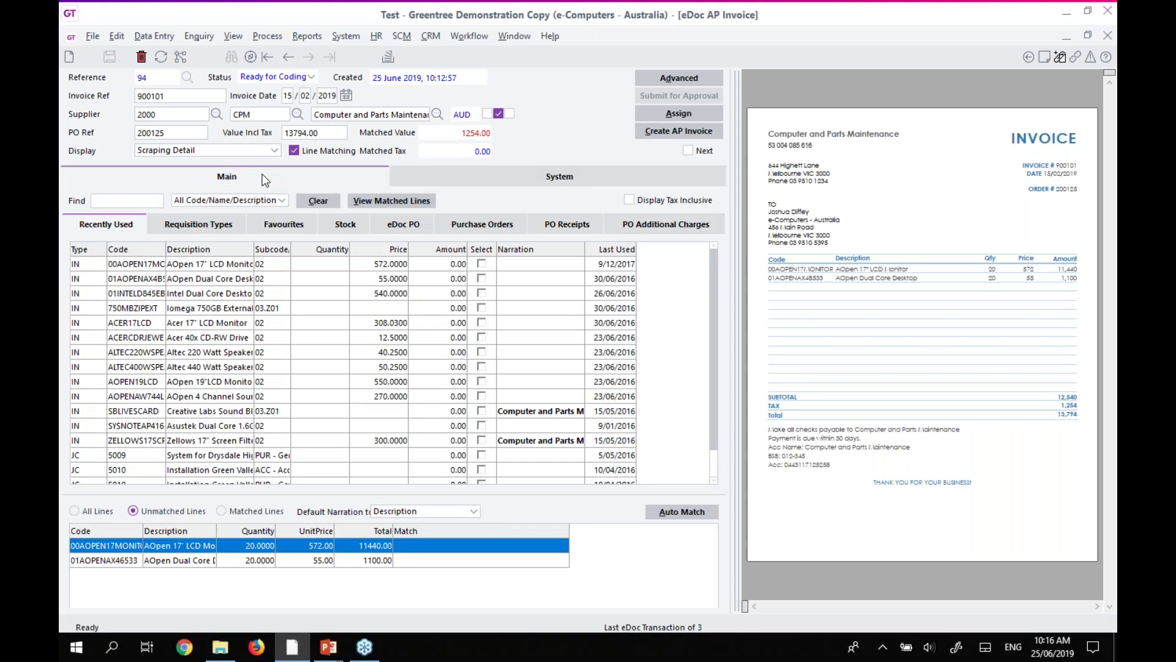
pyautogui.click(396, 223)
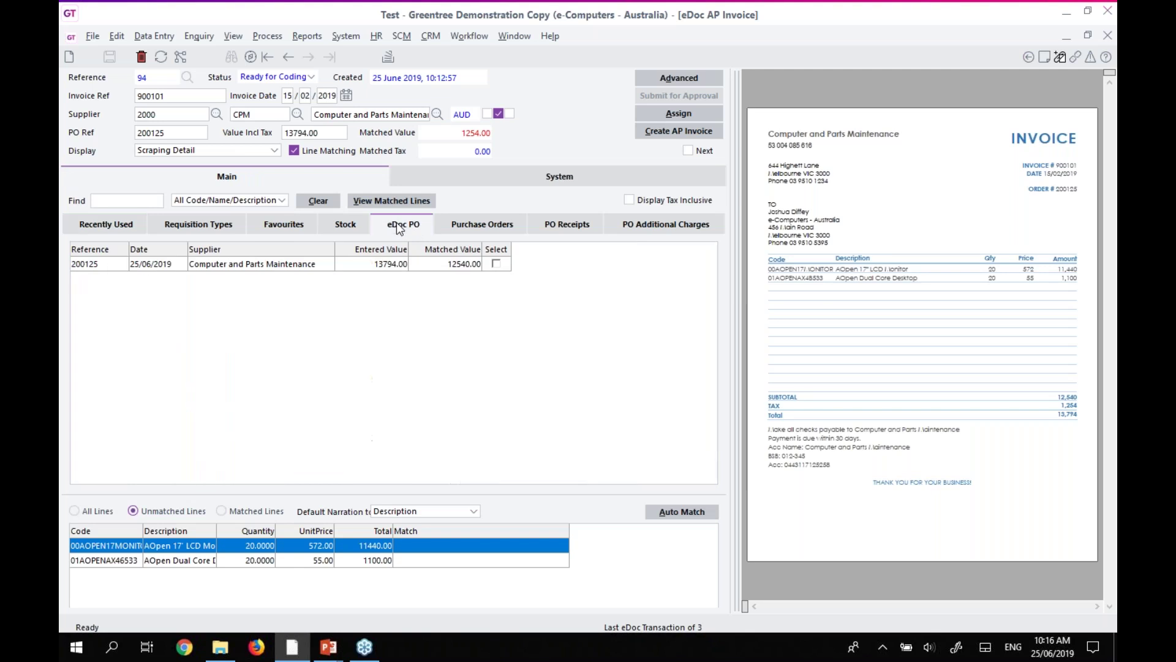
pyautogui.click(138, 264)
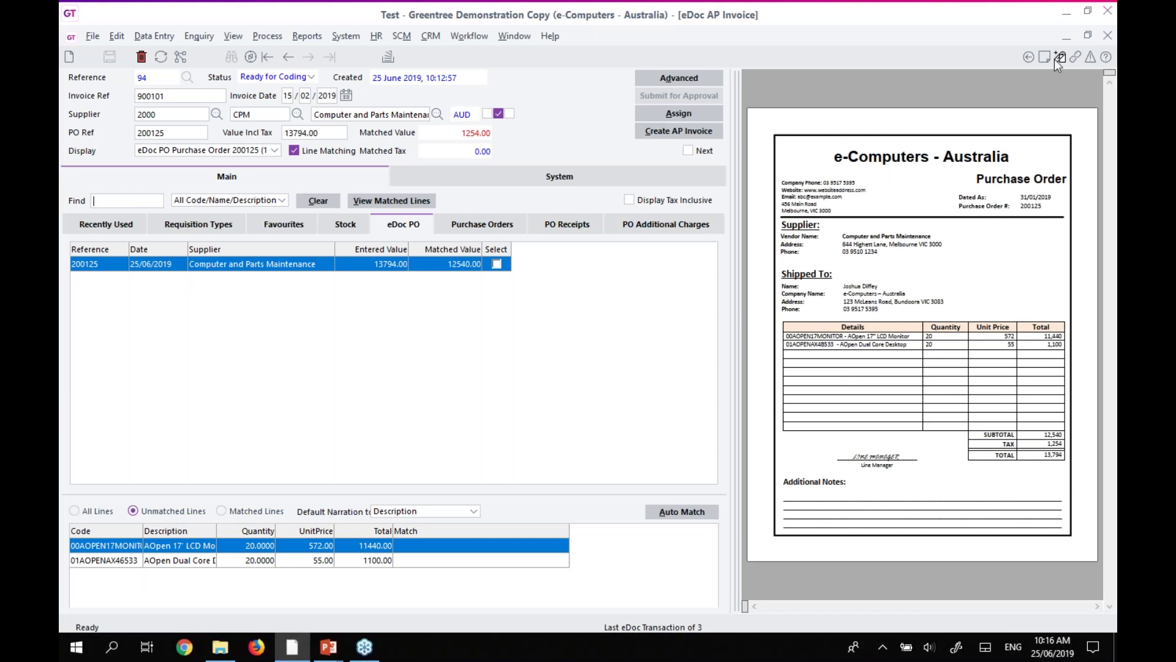
pyautogui.click(1106, 37)
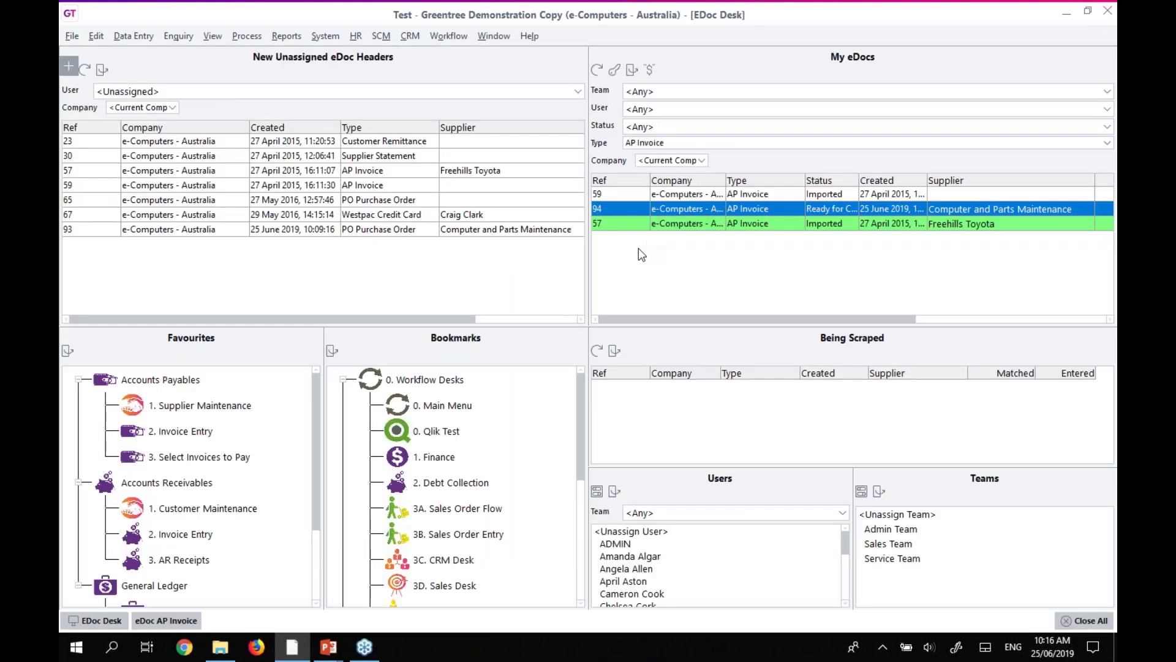
# Open the Computer and Parts Maintenance PO Purchase Order eDoc from the unassigned headers and create the purchase order from it.
pyautogui.click(274, 231)
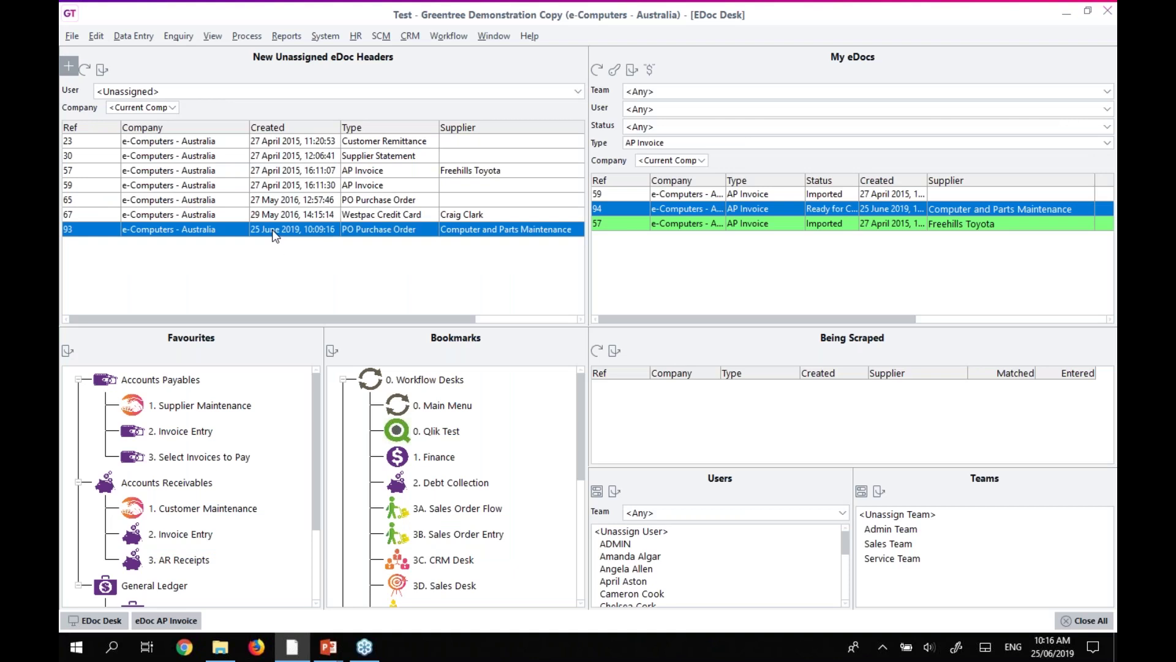
pyautogui.doubleClick(274, 232)
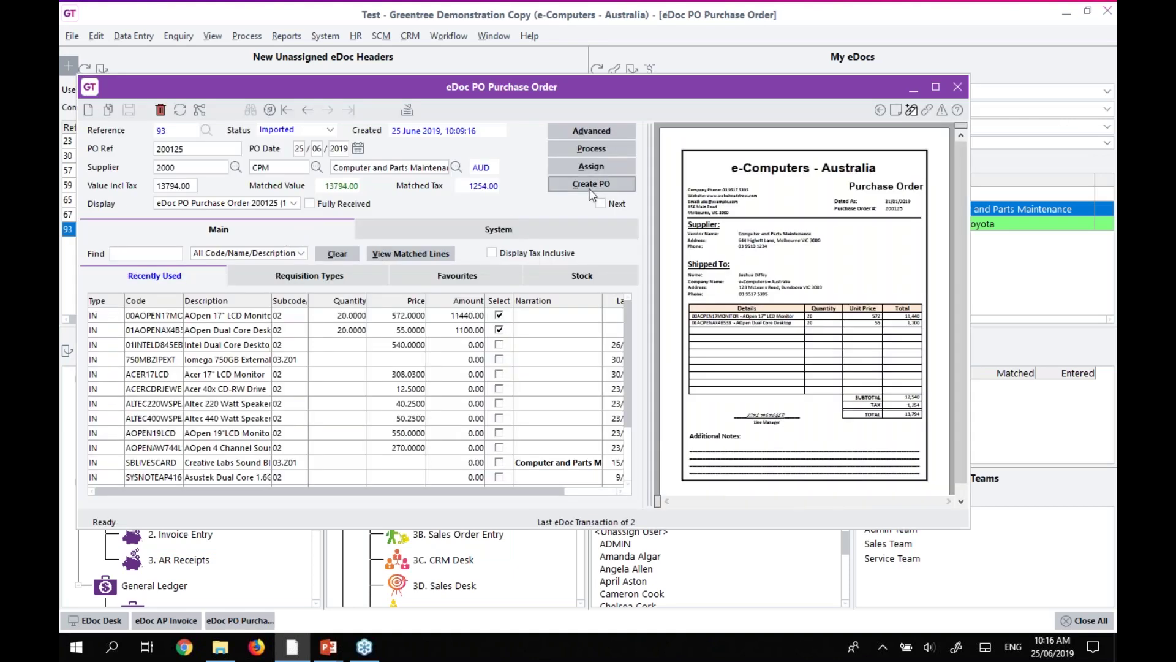
pyautogui.click(588, 185)
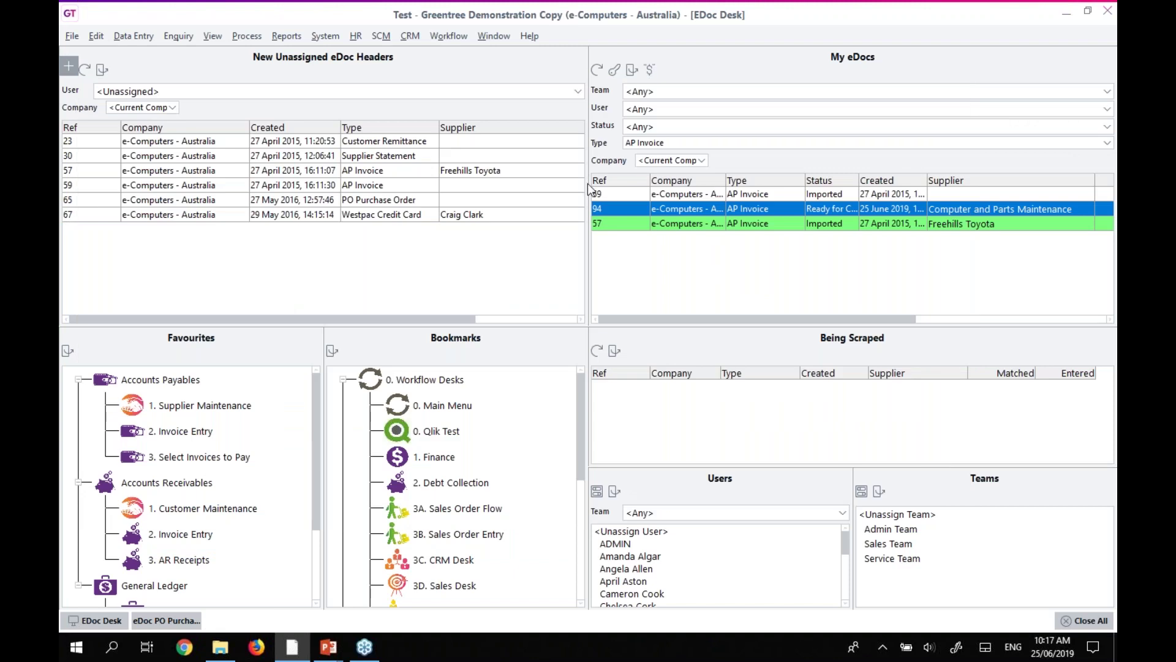
# Reopen the Computer and Parts Maintenance AP Invoice eDoc in a maximised window and re-enter the purchase order number as its PO Ref.
pyautogui.doubleClick(618, 214)
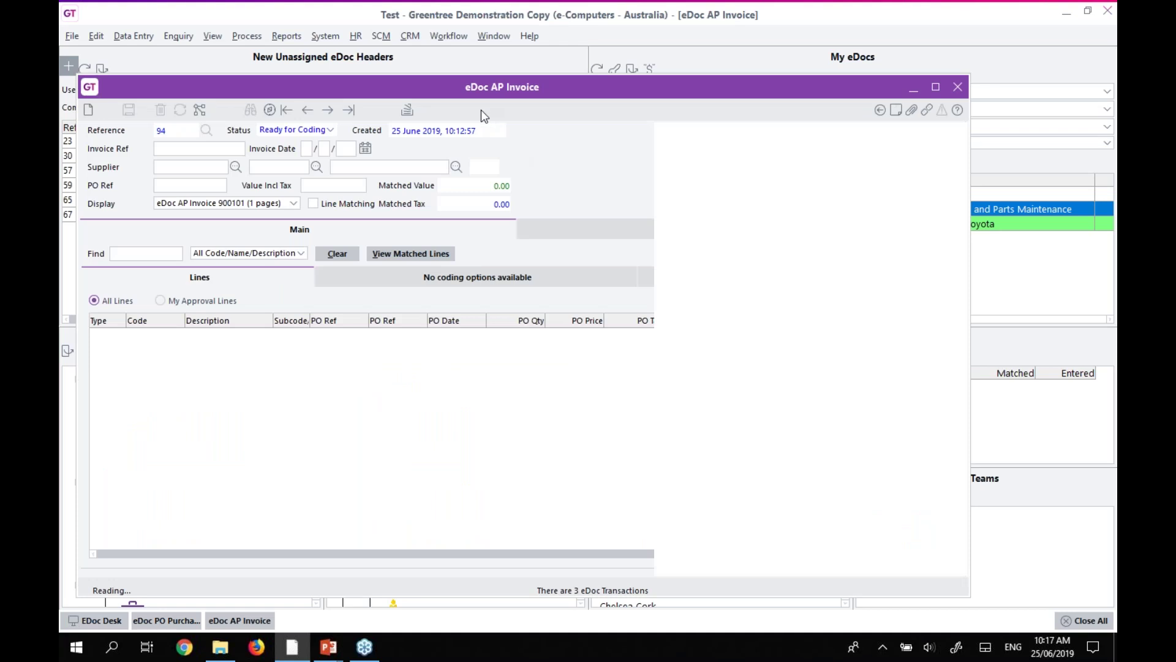
pyautogui.doubleClick(470, 92)
pyautogui.click(176, 131)
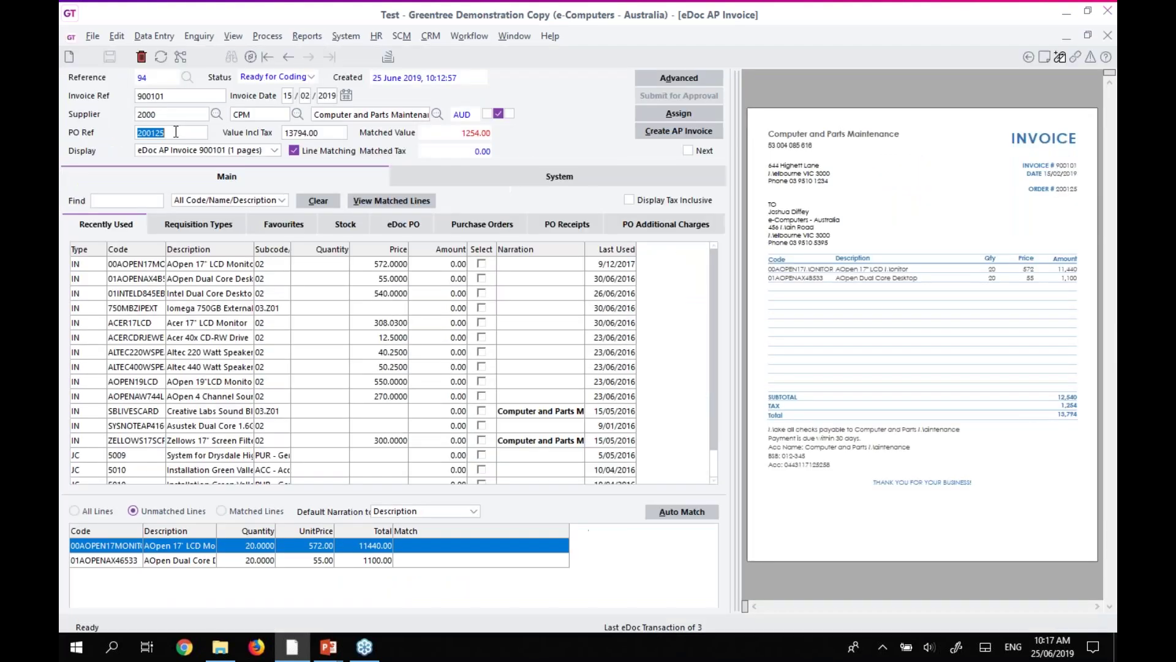
pyautogui.press('Tab')
pyautogui.click(187, 130)
pyautogui.write('200125')
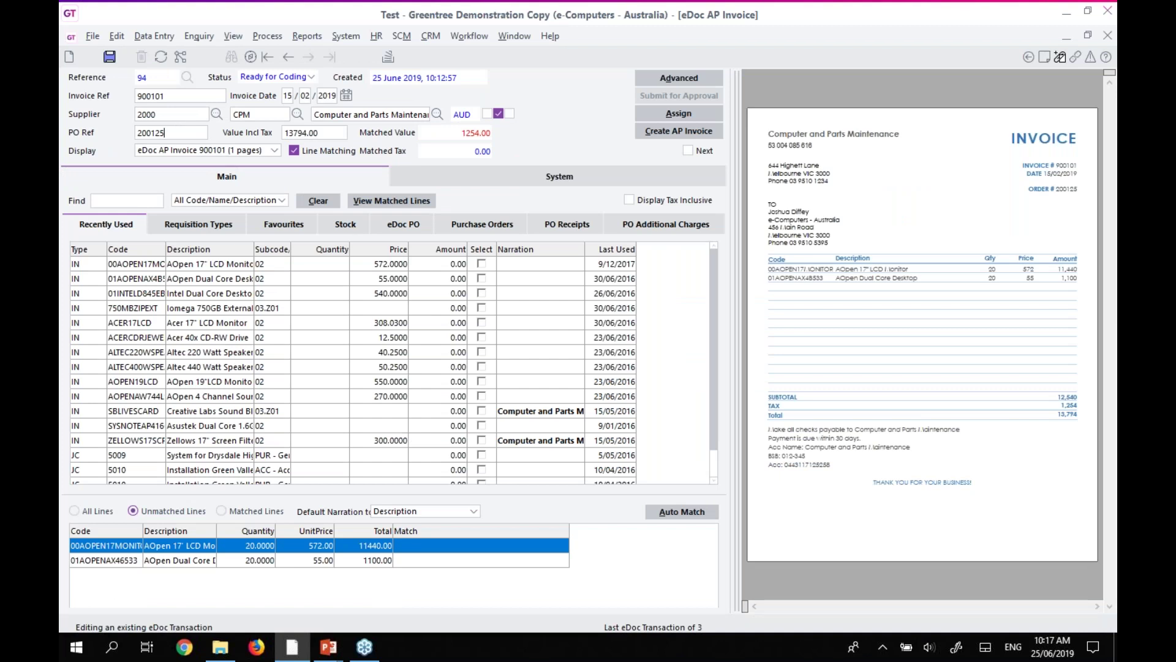
pyautogui.press('Tab')
# Auto match the unmatched invoice lines to the purchase order and dismiss the result message.
pyautogui.click(268, 548)
pyautogui.click(689, 513)
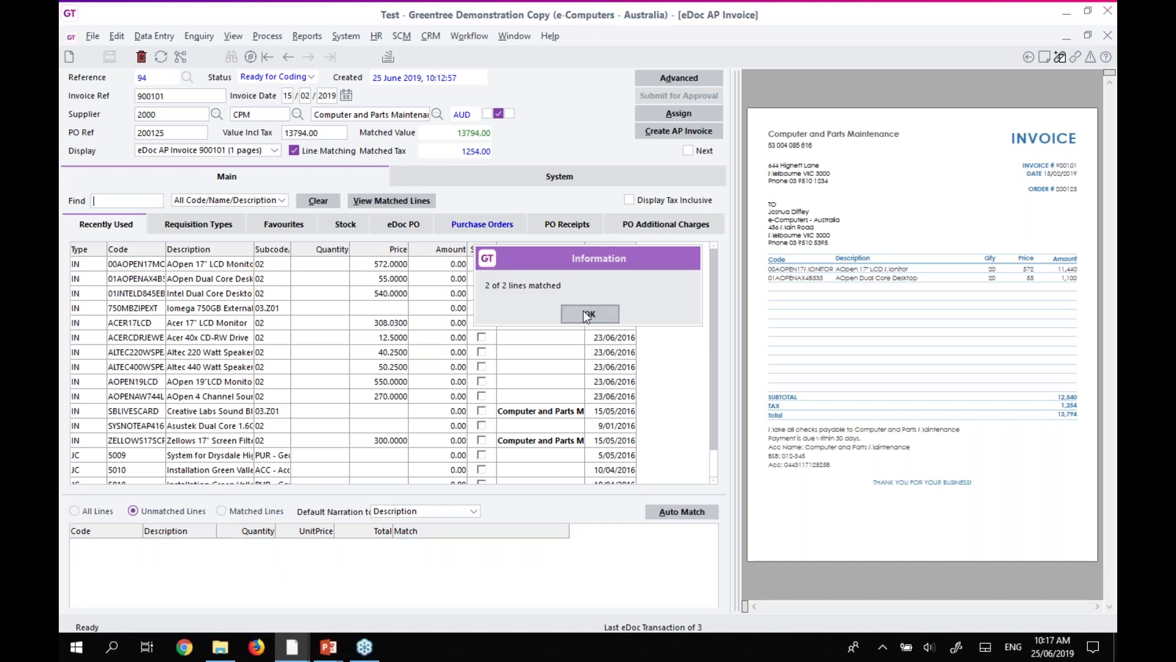
pyautogui.click(587, 312)
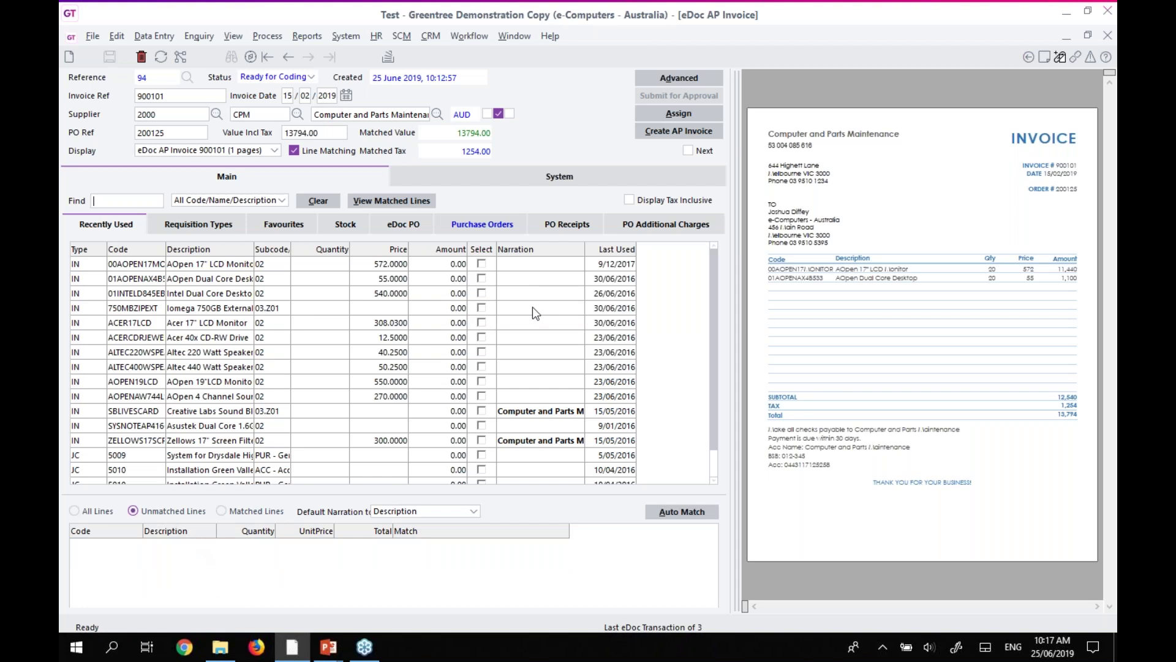
# Review the matched monitor and desktop lines under Purchase Orders, including the attached order document, and compare with the PO Receipts.
pyautogui.click(484, 224)
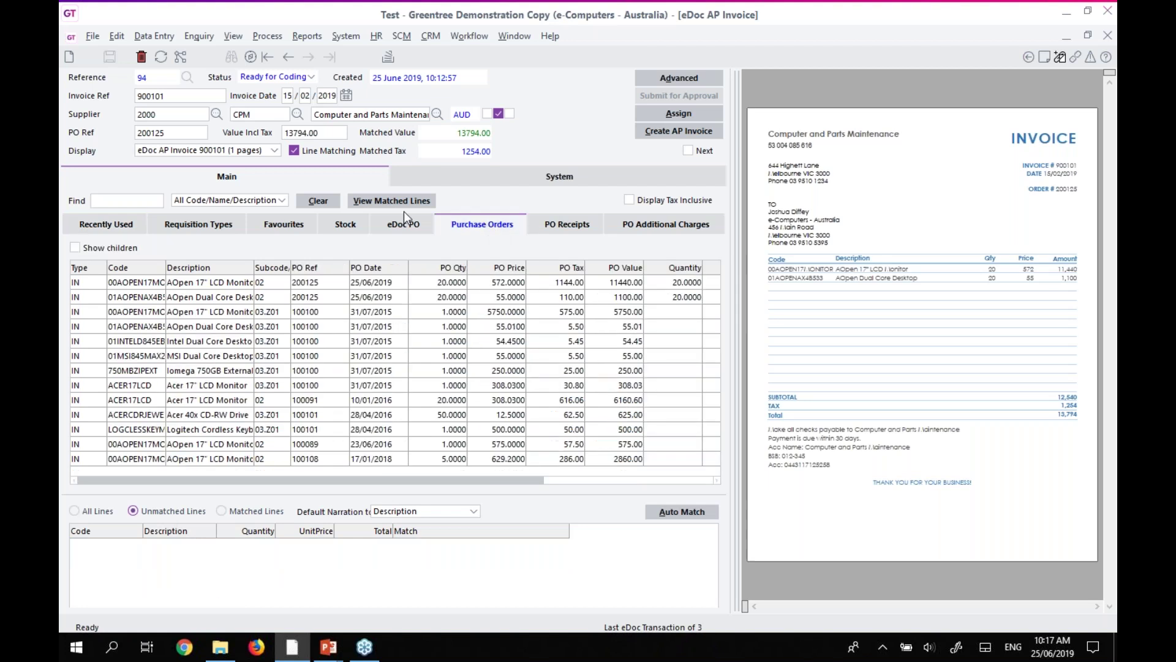
pyautogui.click(431, 284)
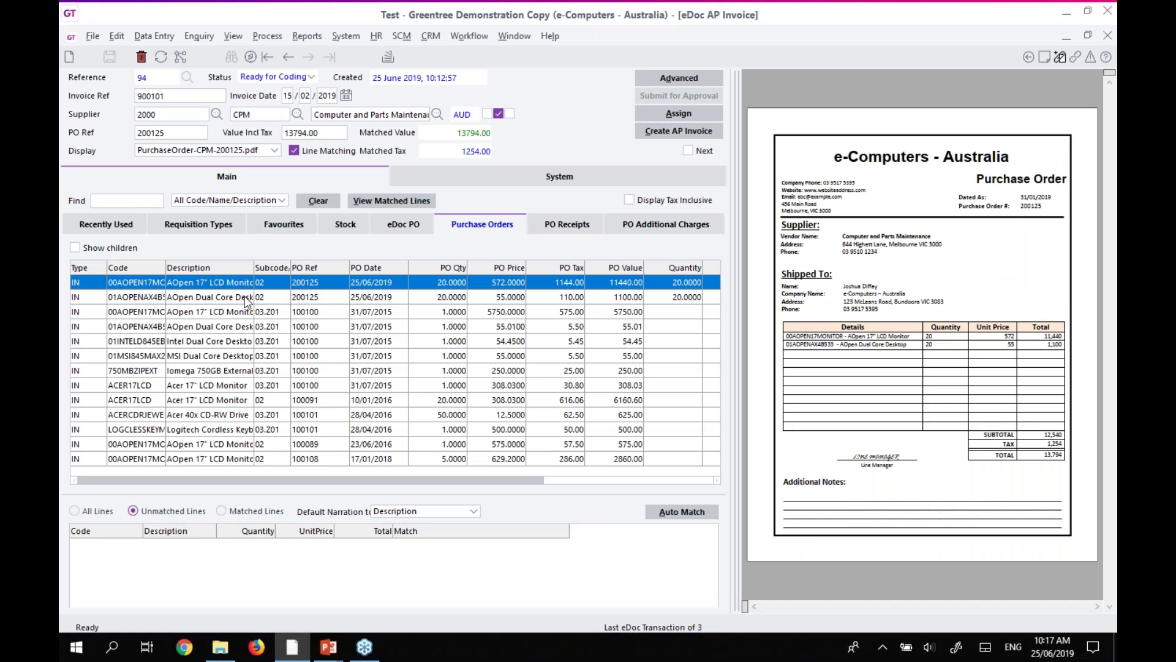
pyautogui.click(248, 299)
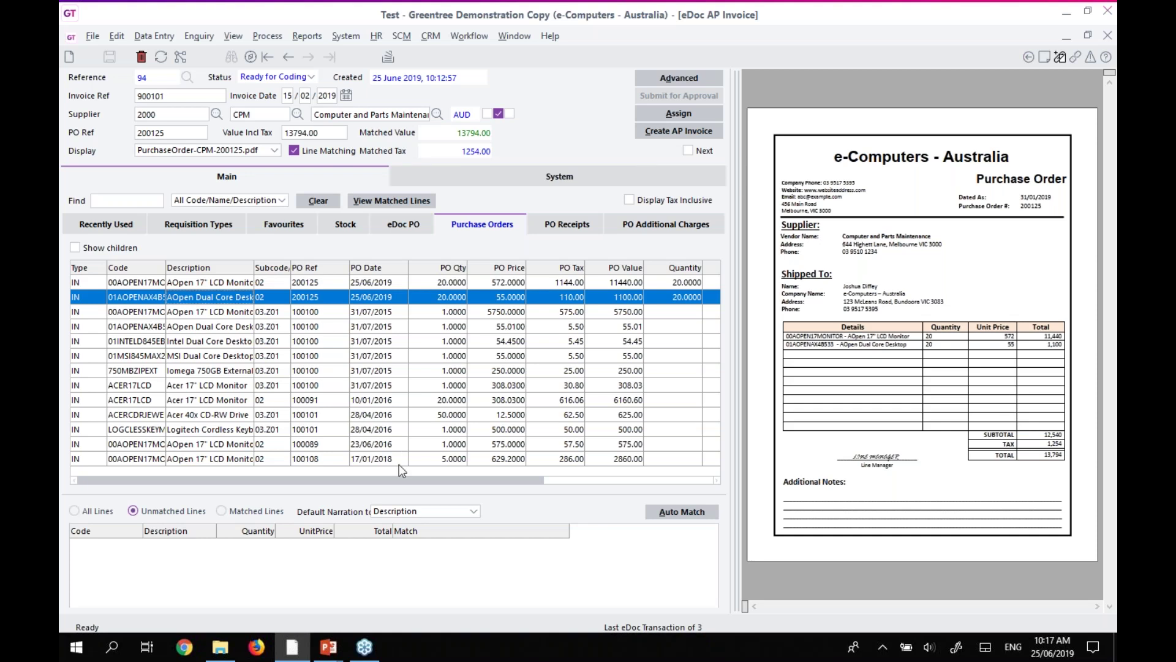
pyautogui.moveTo(408, 480); pyautogui.dragTo(344, 418)
pyautogui.click(567, 224)
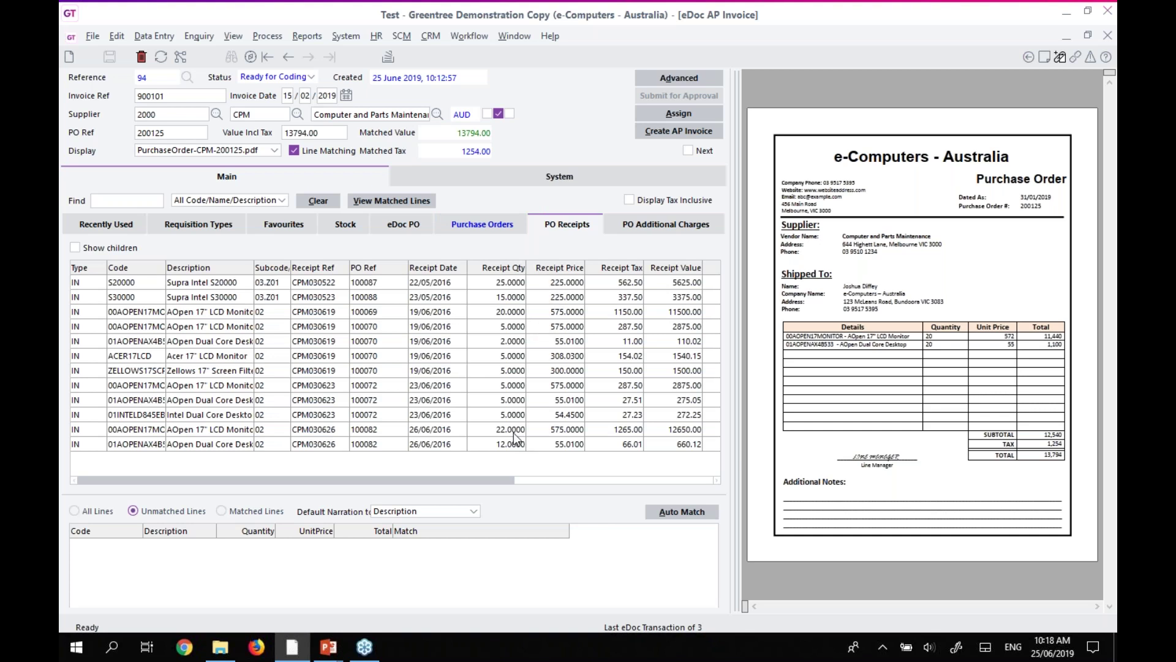
pyautogui.click(500, 226)
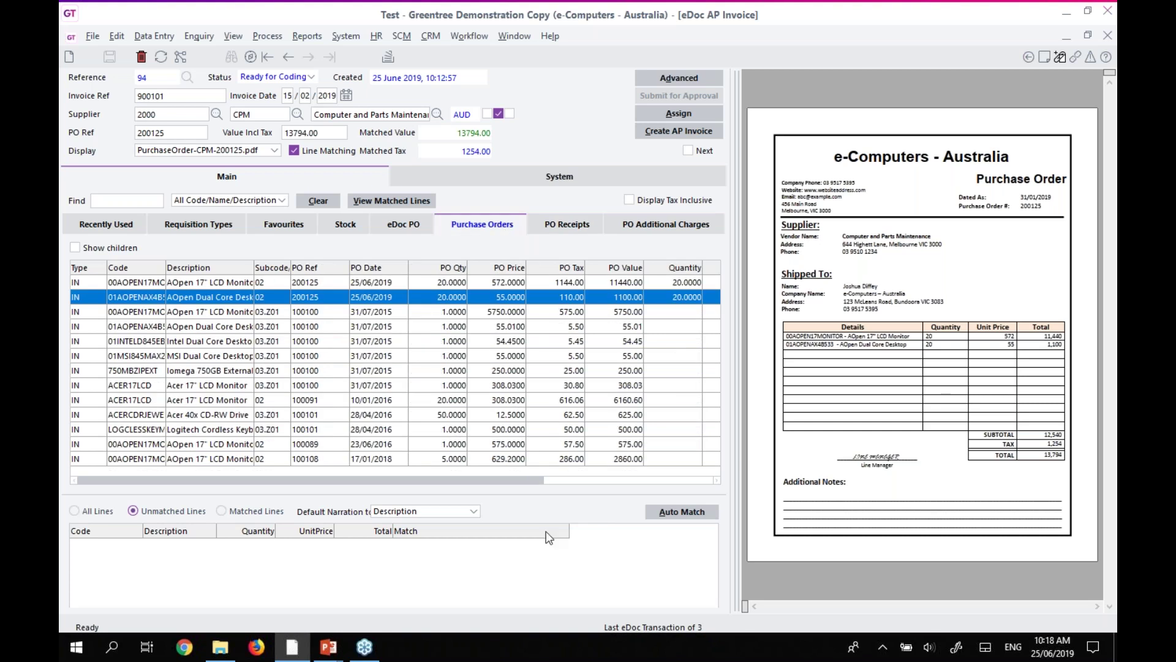
# Deselect the matched AOpen Dual Core Desktop and AOpen 17" LCD Monitor purchase order lines.
pyautogui.click(572, 480)
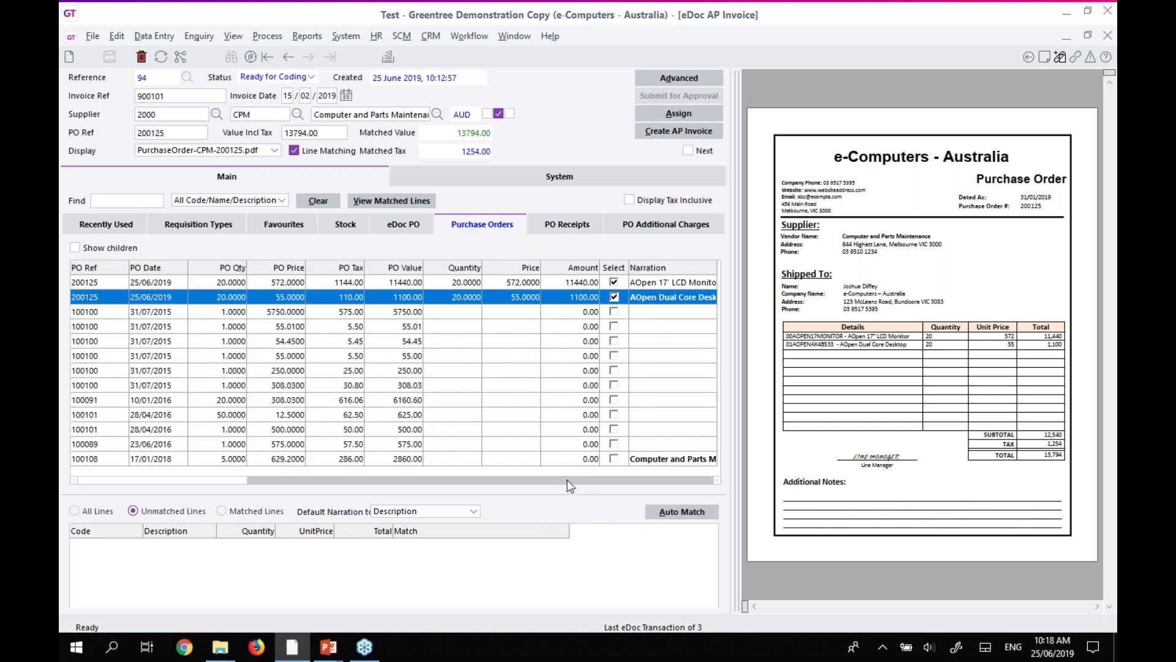
pyautogui.click(614, 297)
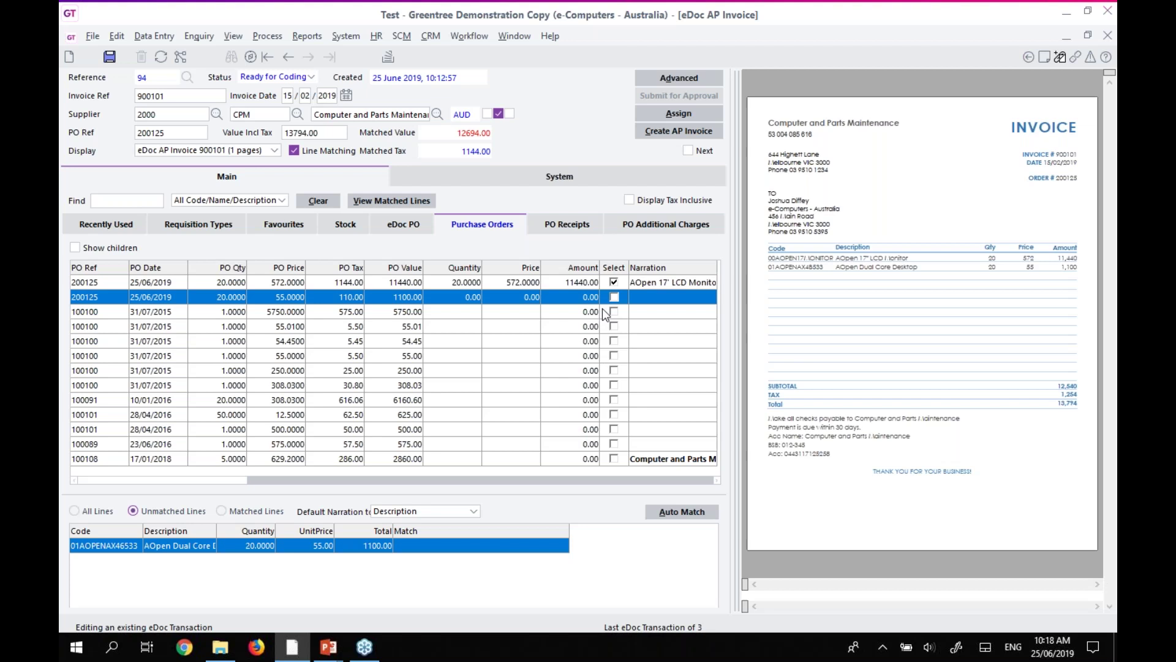
pyautogui.click(613, 282)
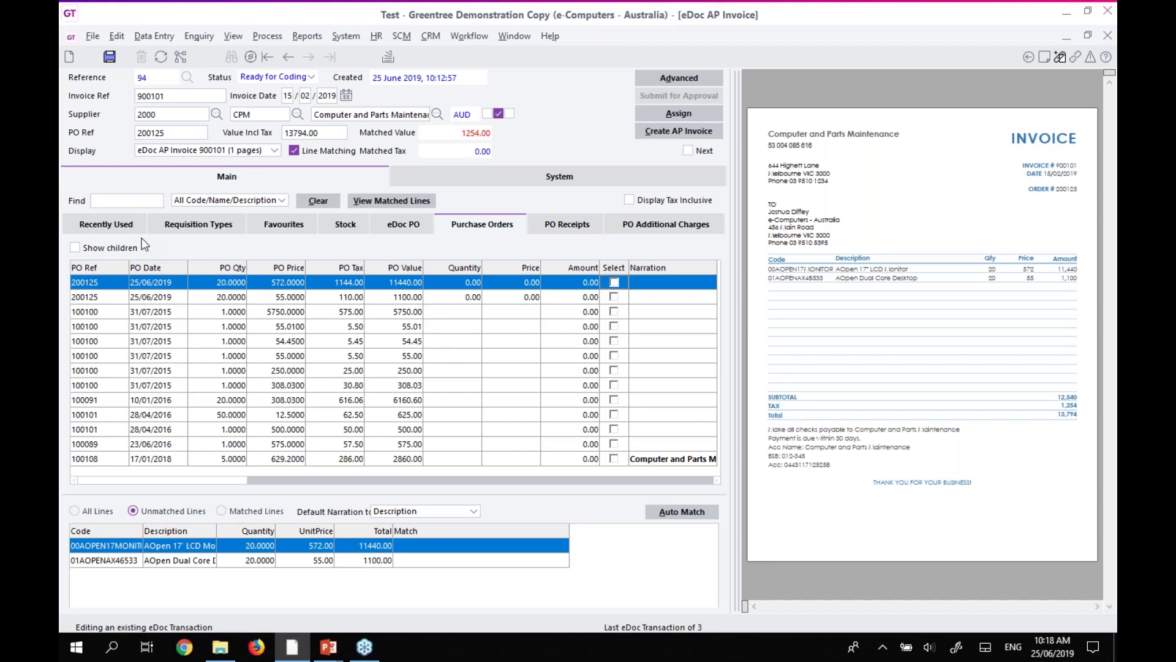
# Try matching the AOpen 17" LCD Monitor invoice line manually to its recently used stock item, and remove that match.
pyautogui.click(120, 226)
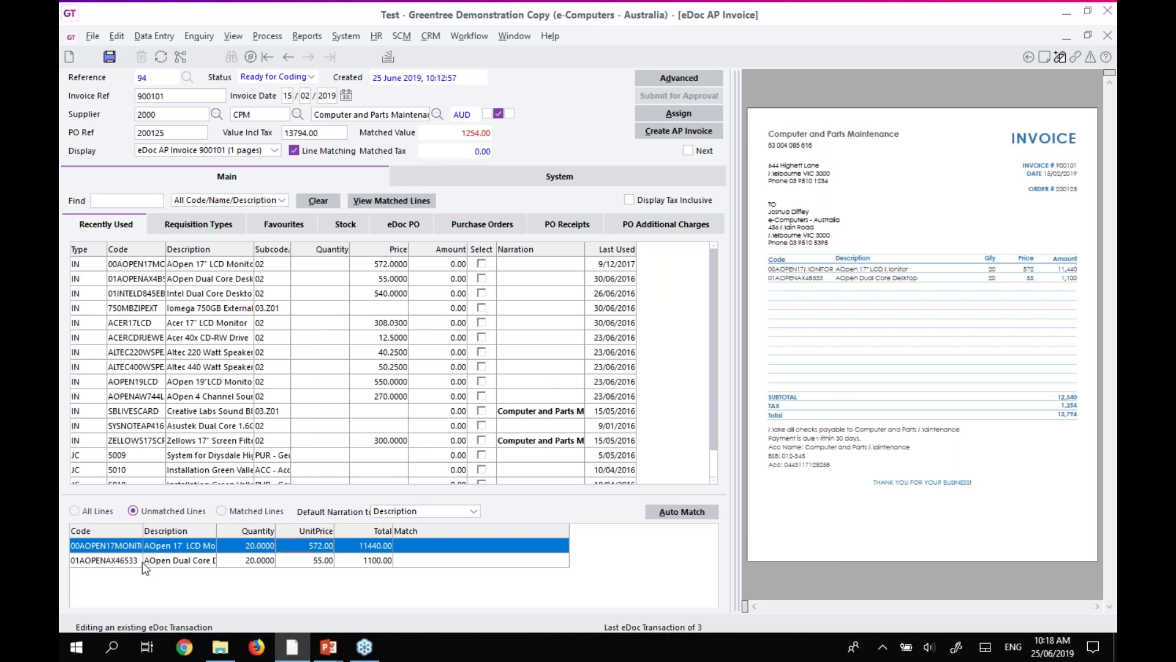
pyautogui.doubleClick(216, 528)
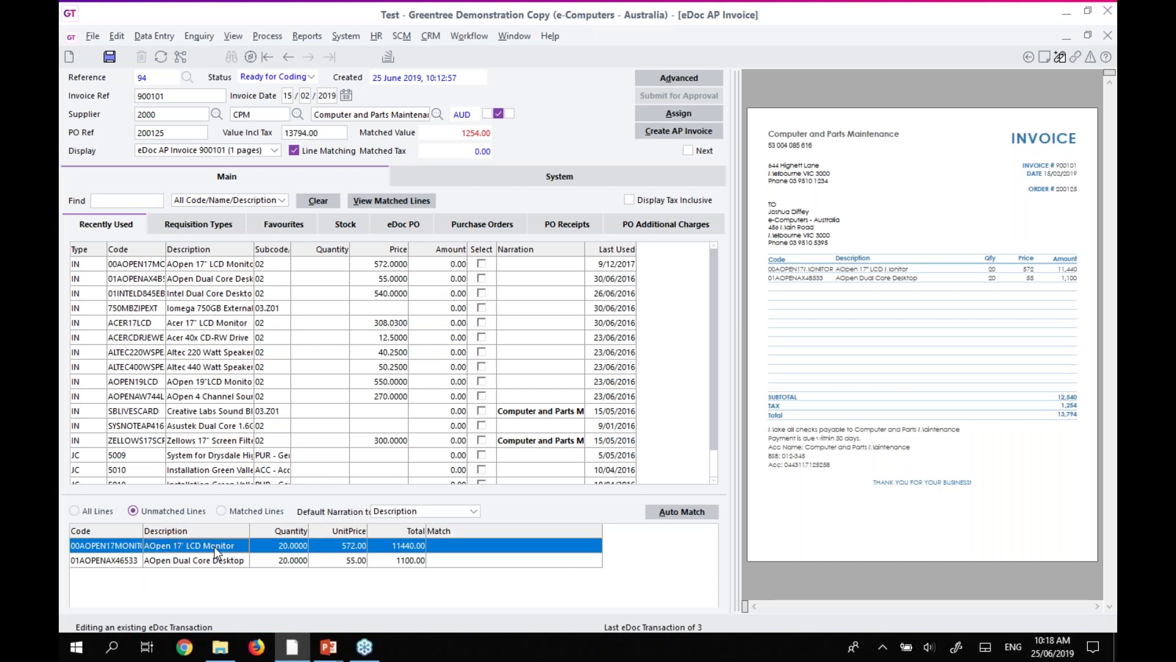
pyautogui.click(286, 264)
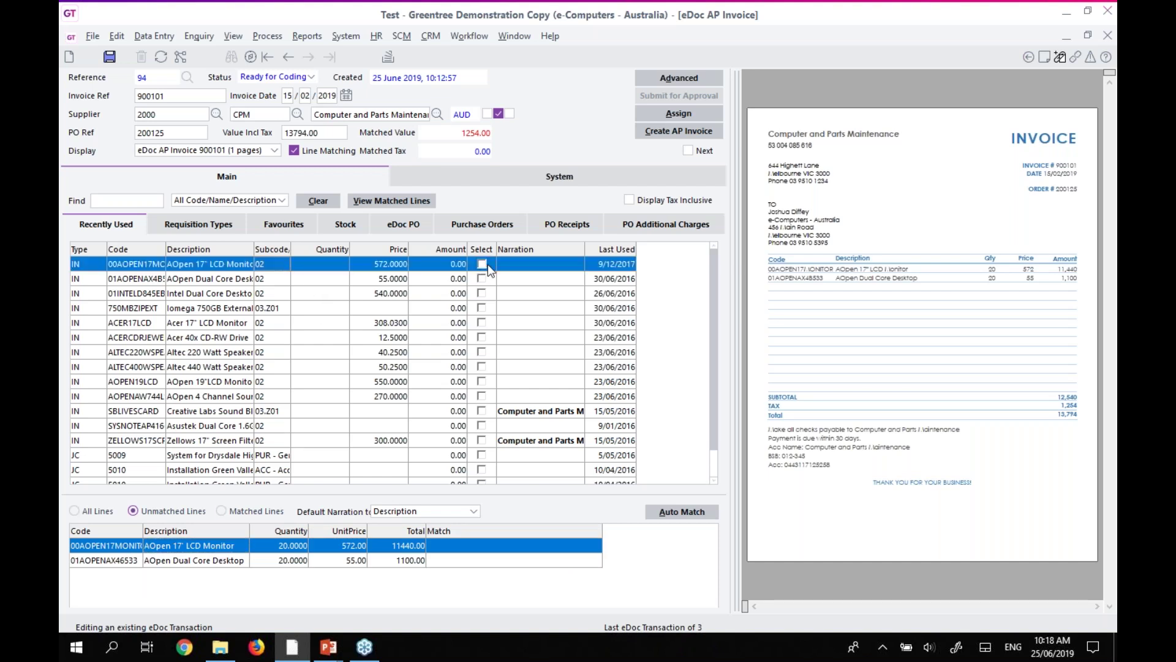
pyautogui.click(482, 264)
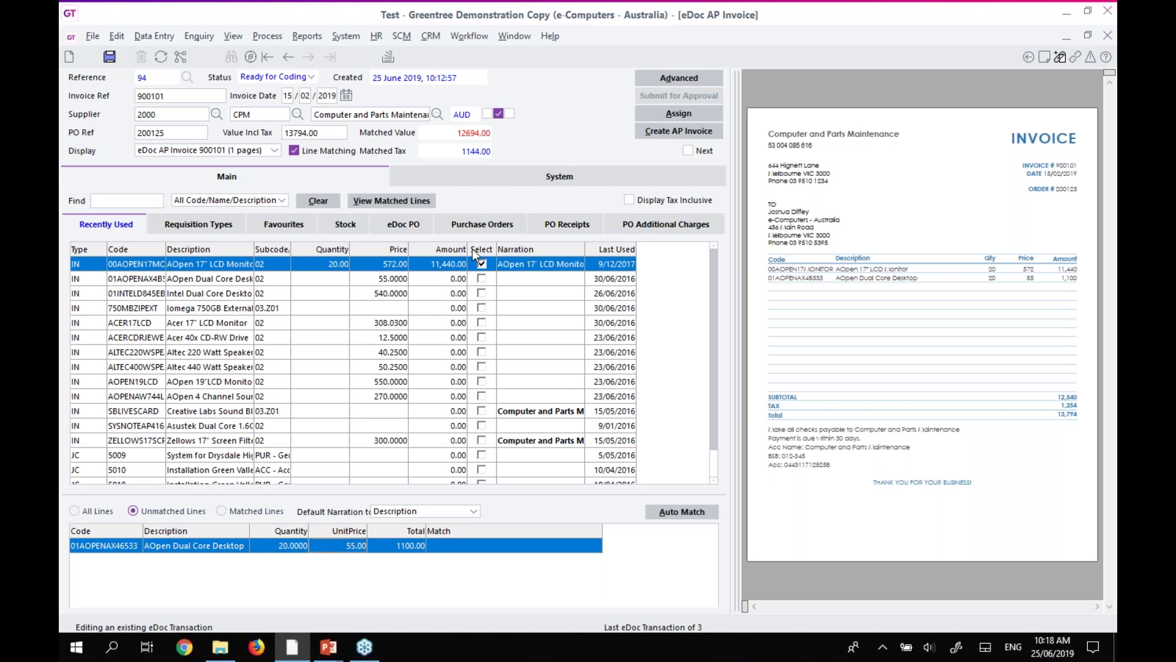
pyautogui.click(482, 263)
# Rerun Auto Match for the monitor and desktop invoice lines and dismiss the result message.
pyautogui.click(684, 515)
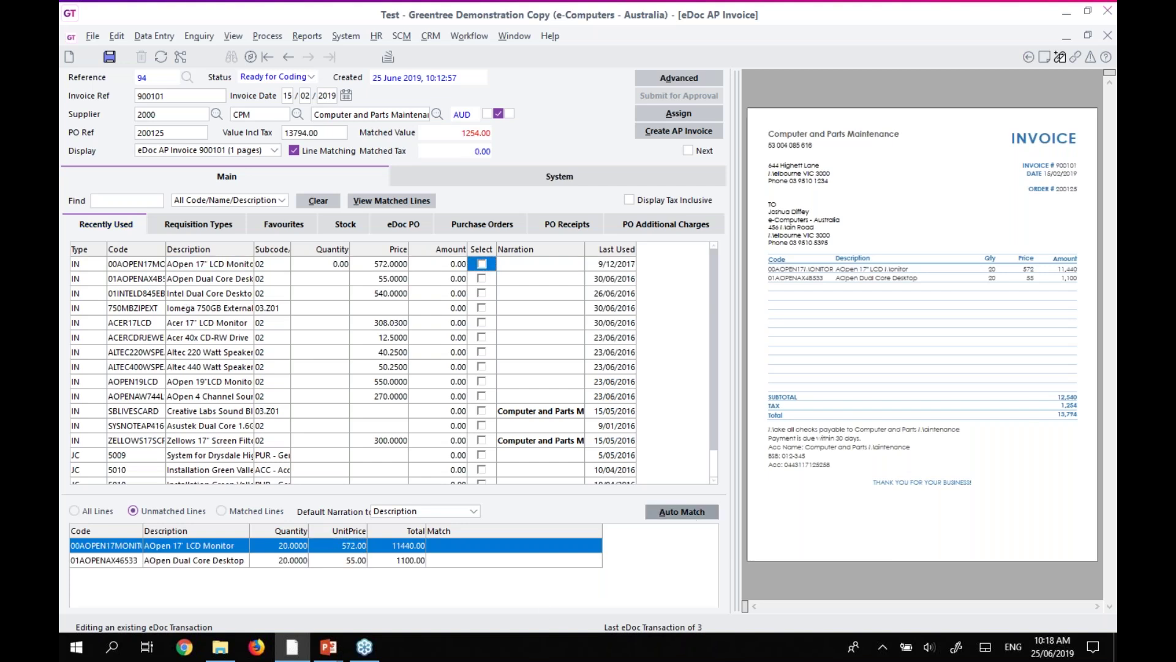
pyautogui.click(583, 314)
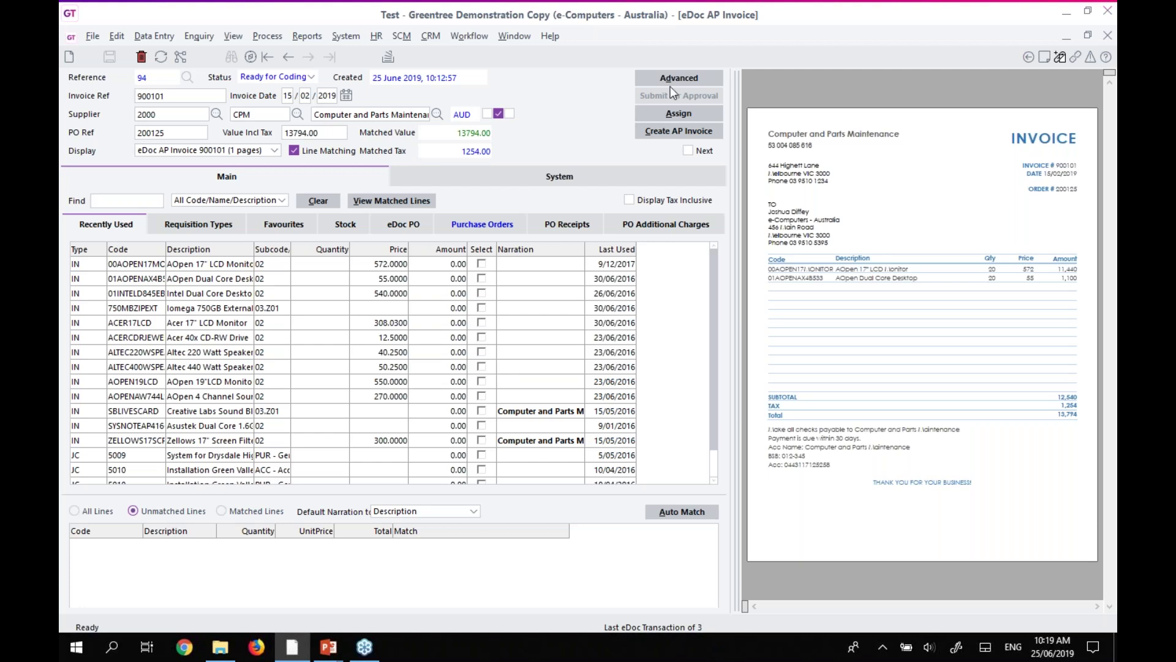
# Assign the invoice eDoc to the approving user with the status Submitted for Approval.
pyautogui.click(668, 112)
pyautogui.click(364, 248)
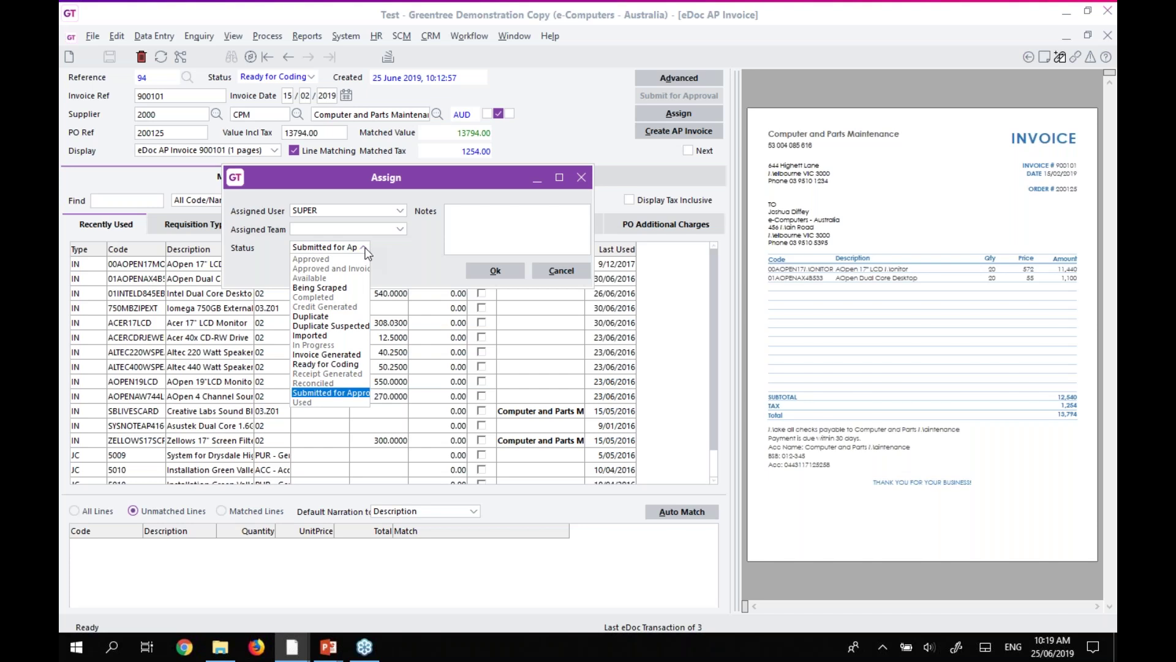
pyautogui.click(363, 246)
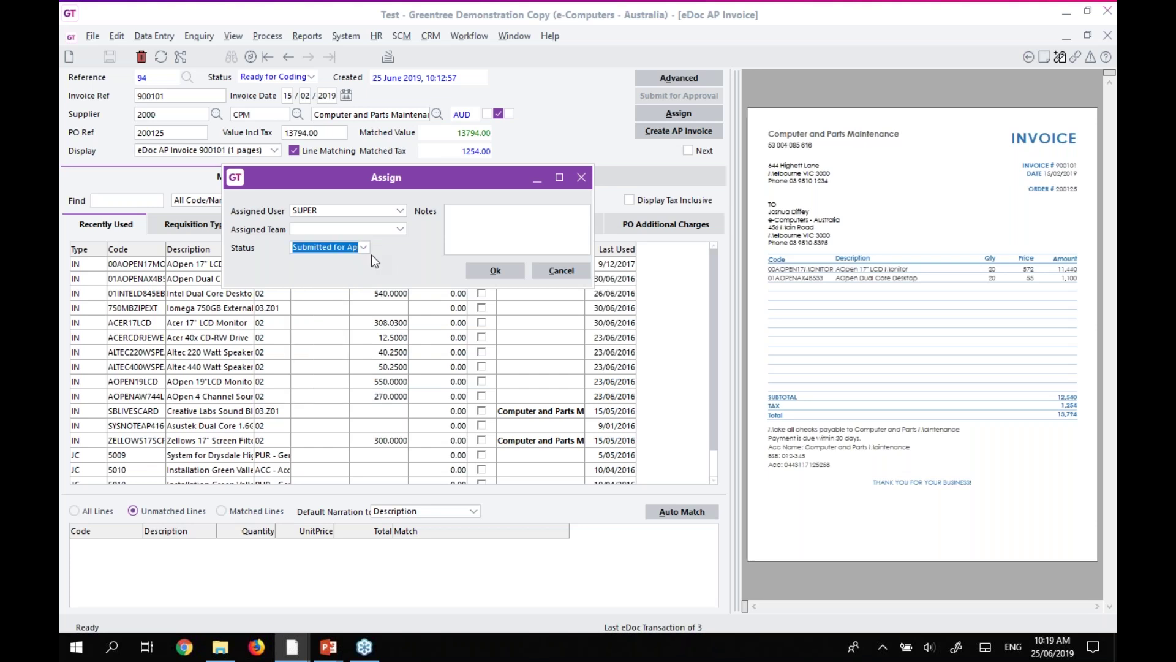
pyautogui.click(400, 211)
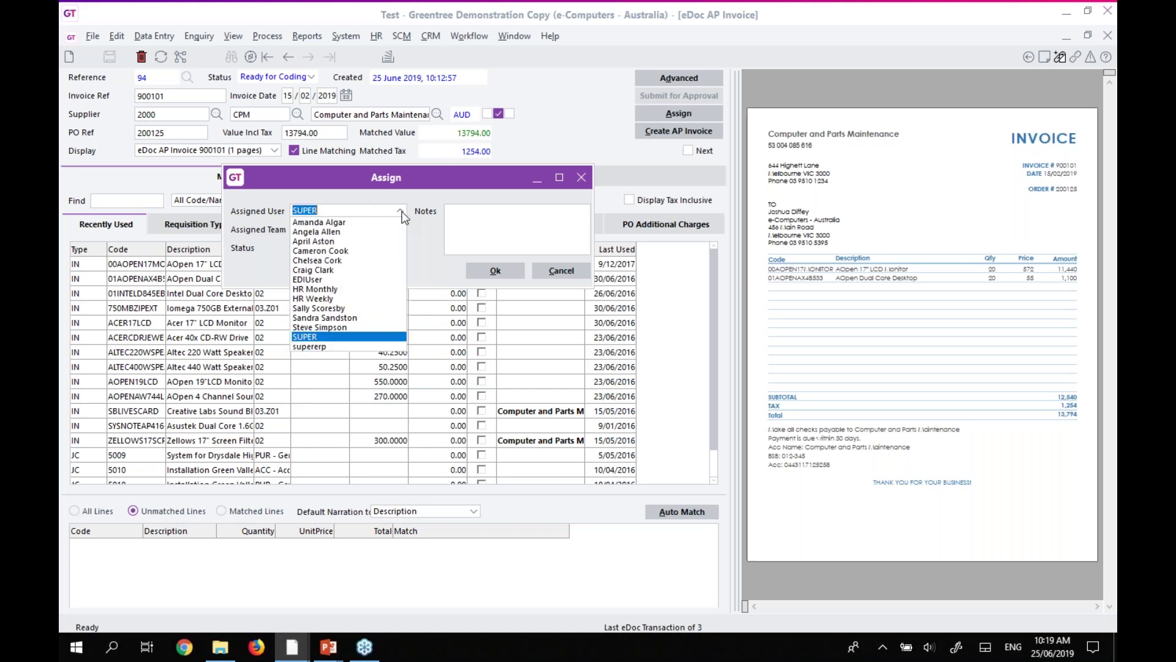
pyautogui.click(322, 223)
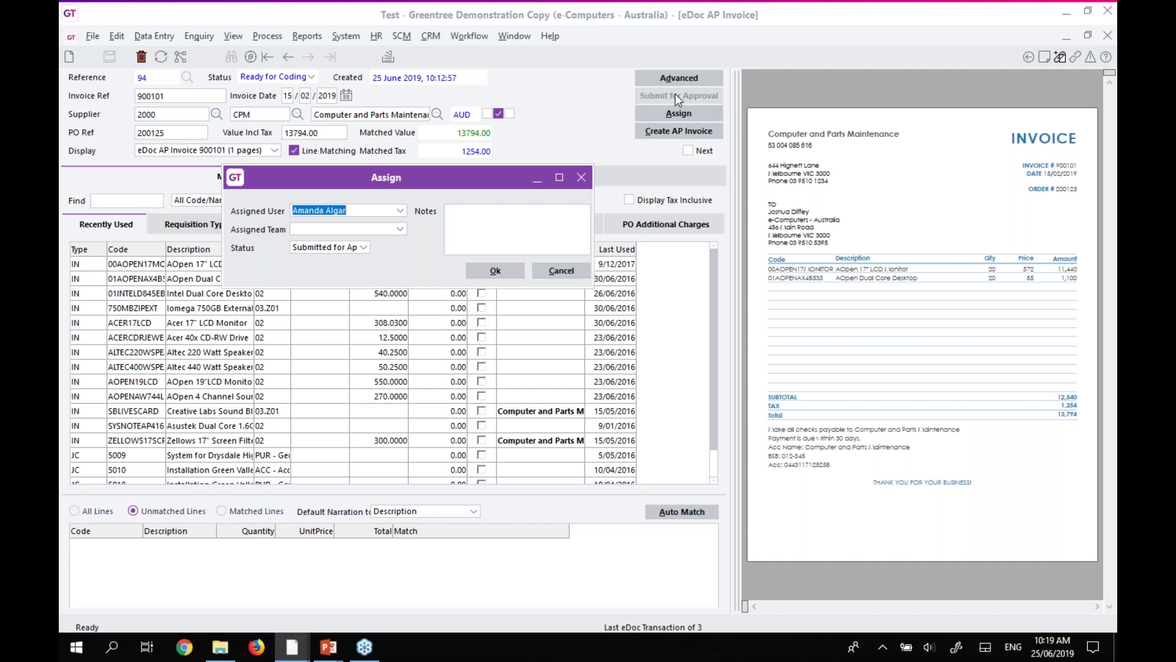
pyautogui.click(525, 276)
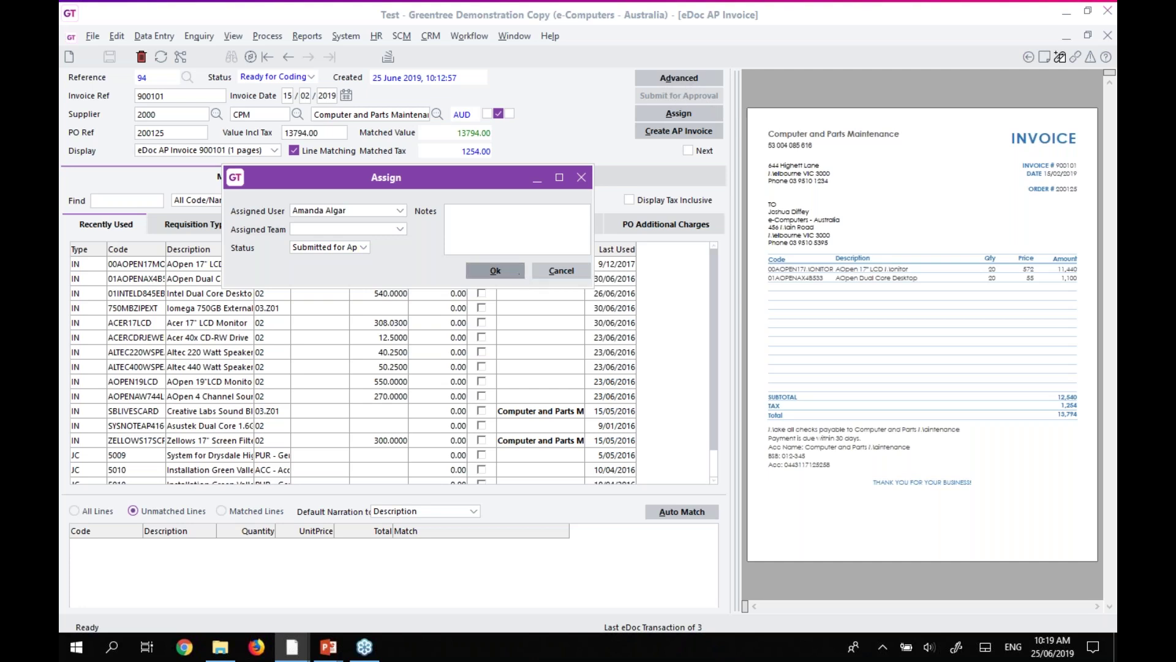
# Filter My eDocs by the approving user and display the colour legend for the listed invoice.
pyautogui.click(647, 110)
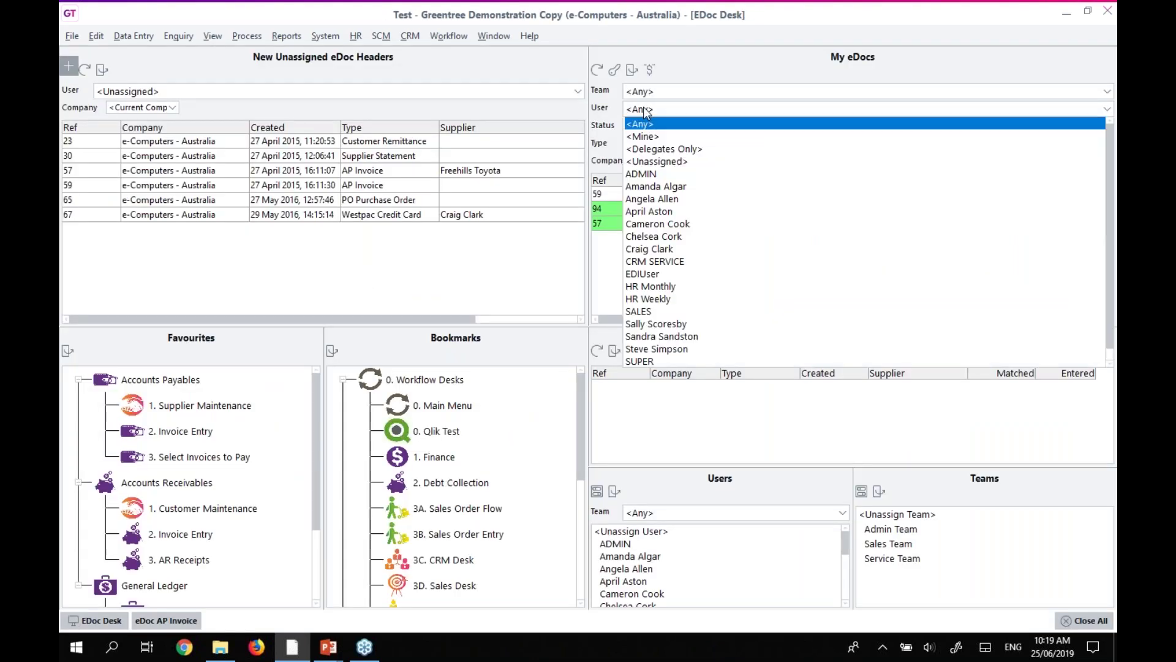
pyautogui.click(659, 187)
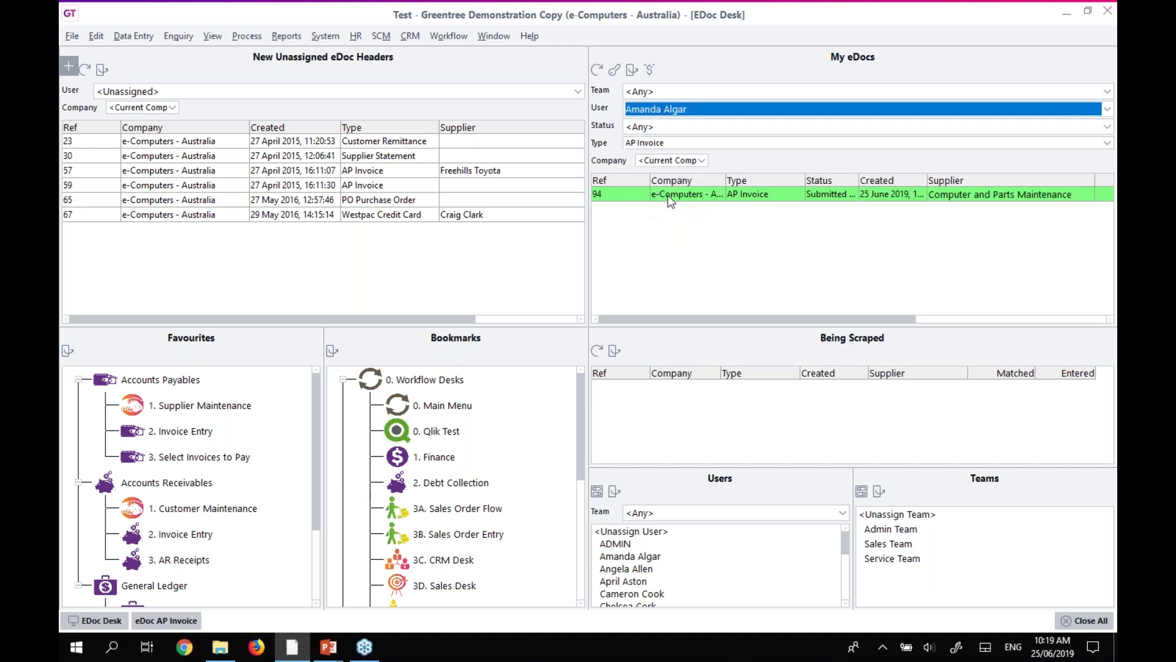
pyautogui.click(616, 72)
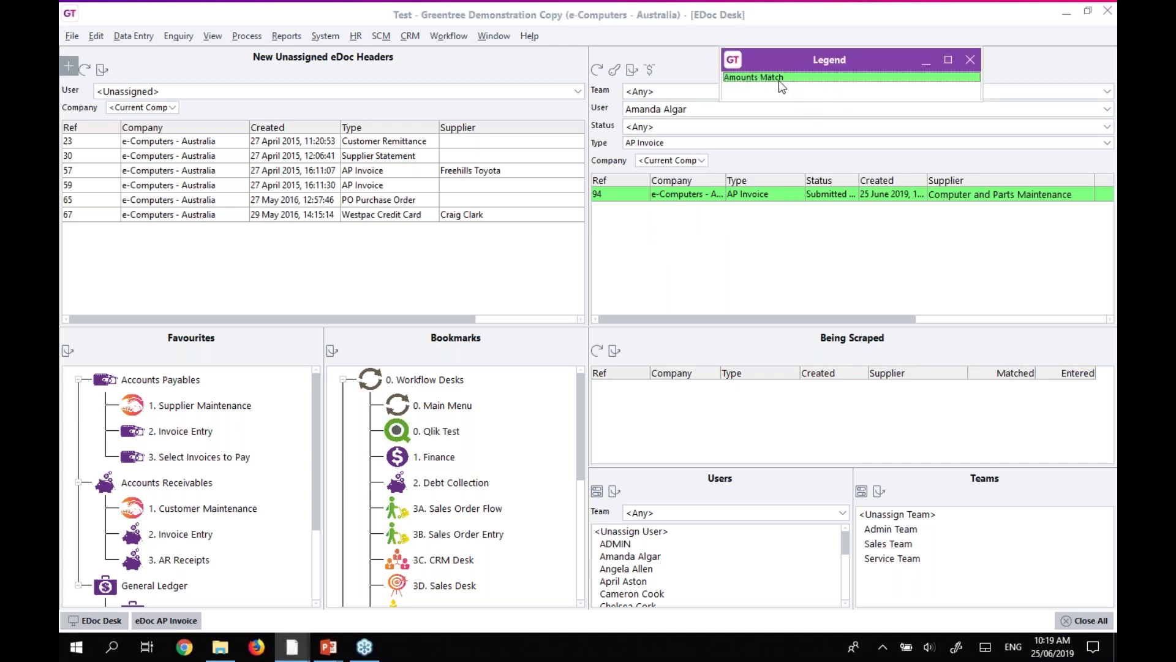
# Close the legend, compare the submitted invoice's matched and entered amounts, and open its eDoc to list the matched lines.
pyautogui.click(973, 60)
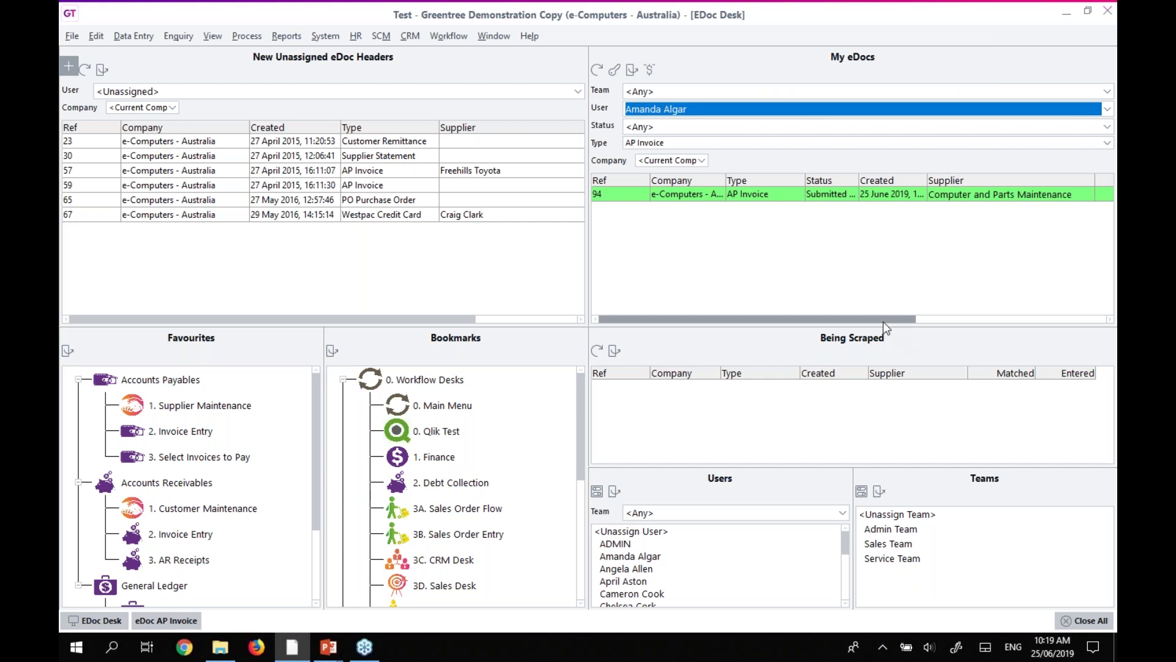
pyautogui.moveTo(877, 316); pyautogui.dragTo(1080, 329)
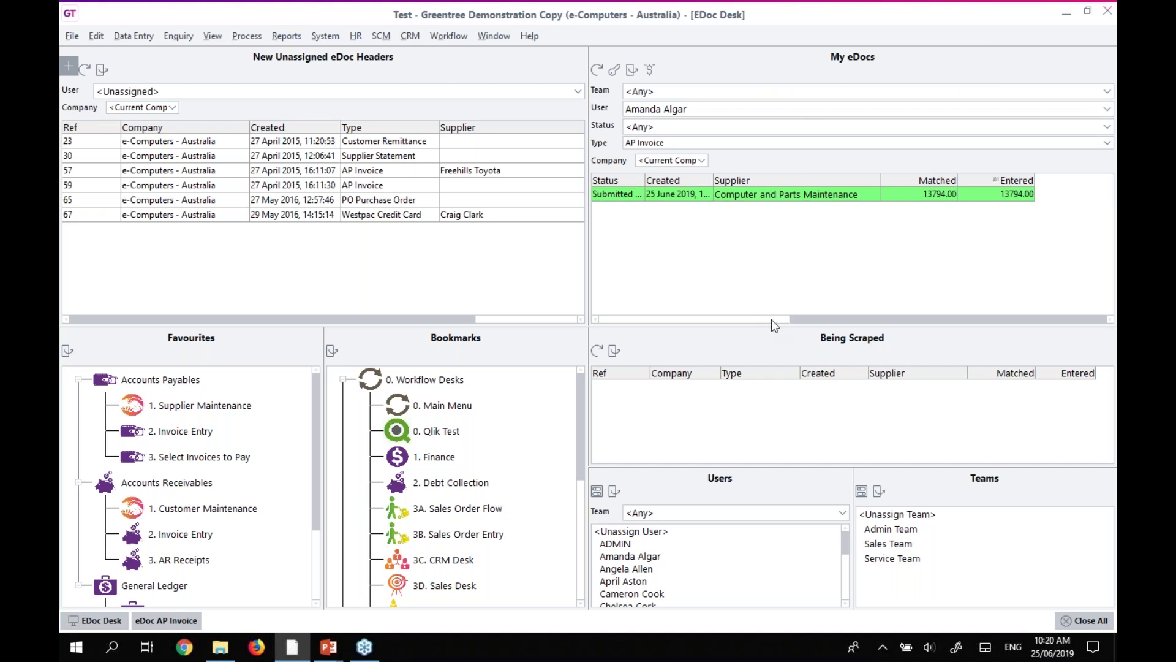
pyautogui.click(667, 195)
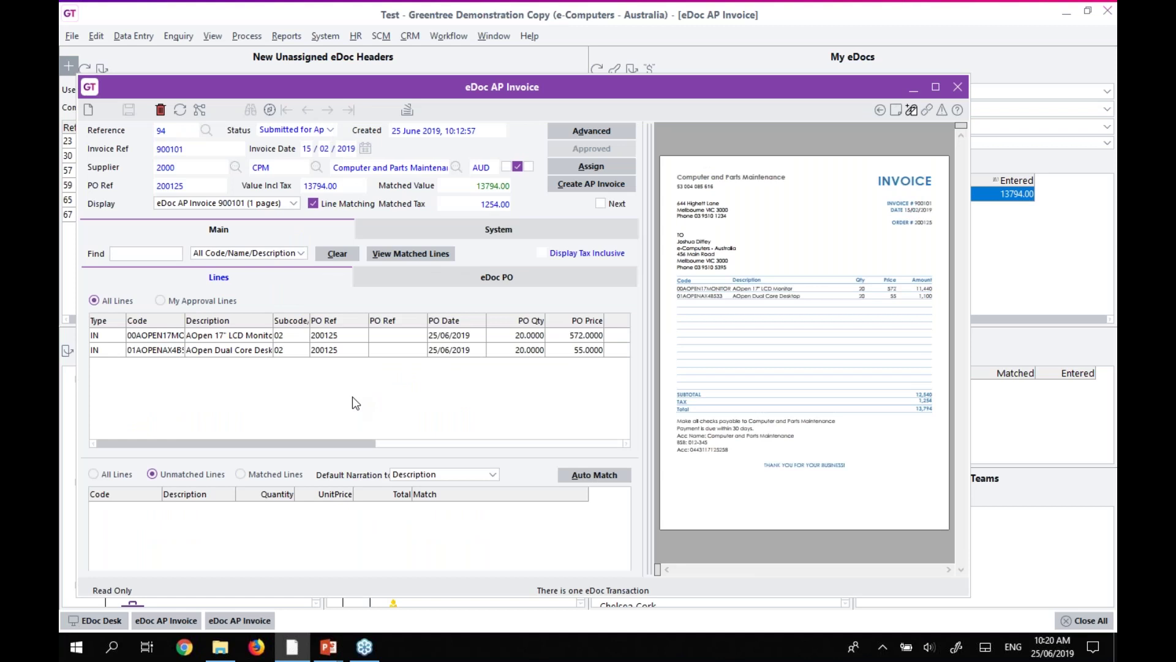
pyautogui.click(256, 473)
pyautogui.click(287, 508)
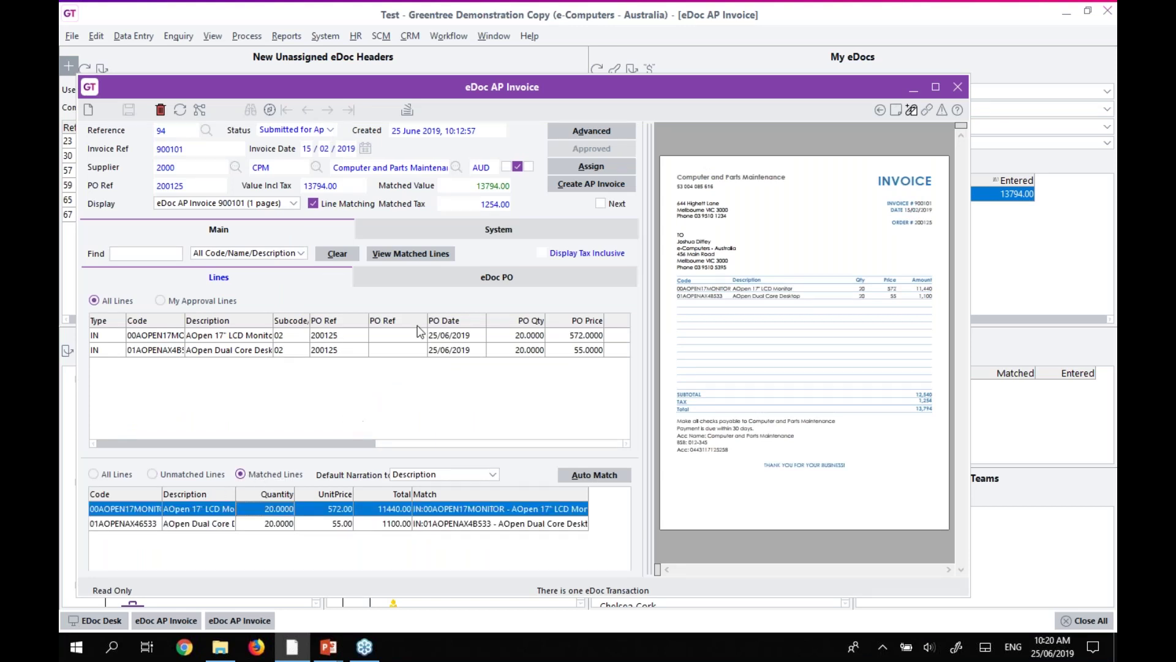
# Check the invoice's purchase order line for the AOpen 17" LCD Monitor and create the AP invoice from the eDoc.
pyautogui.click(413, 281)
pyautogui.click(327, 277)
pyautogui.click(290, 338)
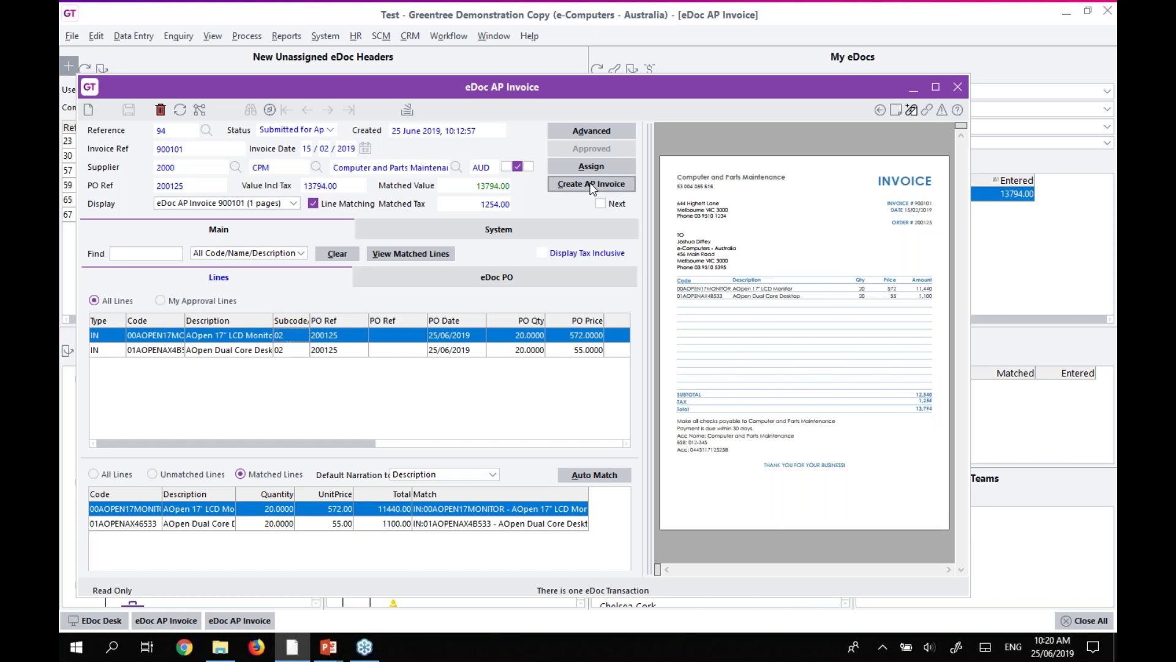
pyautogui.doubleClick(213, 149)
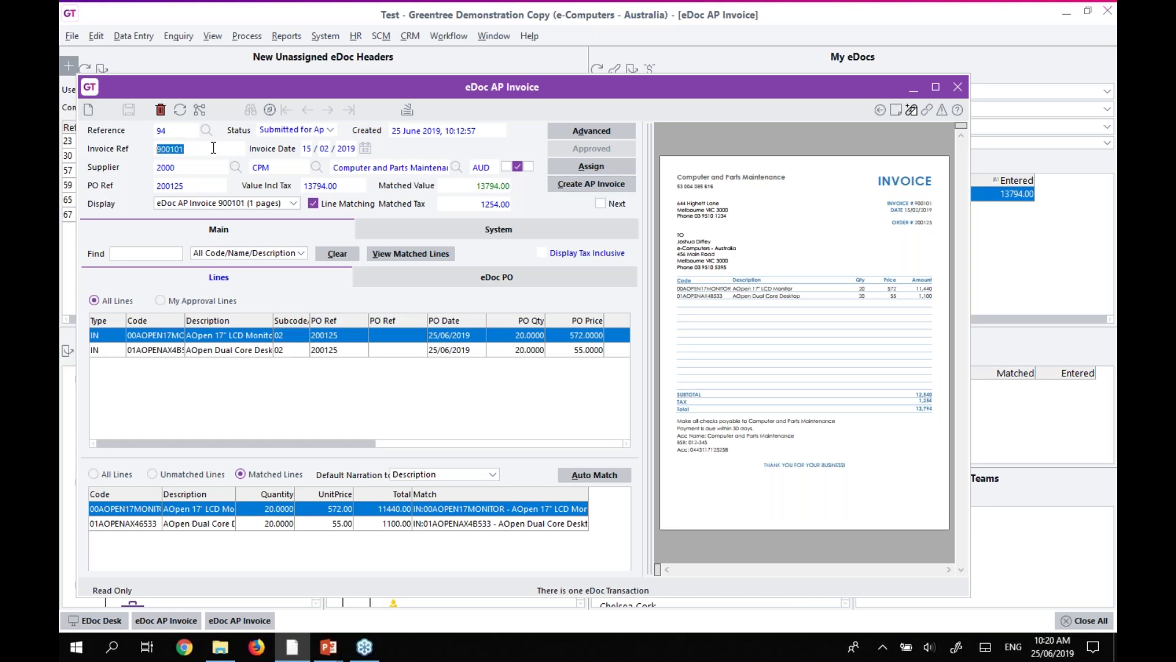
pyautogui.click(573, 186)
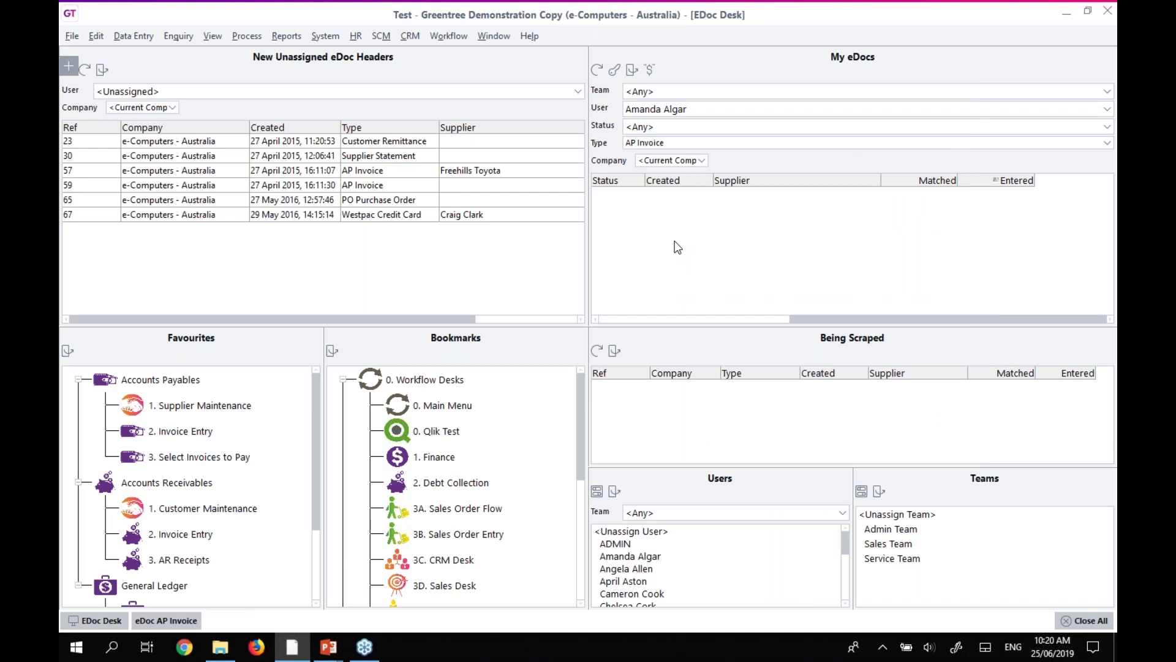
# Open AP Invoice Entry, load the newly generated Computer and Parts Maintenance invoice and view its selected purchase order.
pyautogui.click(134, 36)
pyautogui.moveTo(153, 50)
pyautogui.click(261, 66)
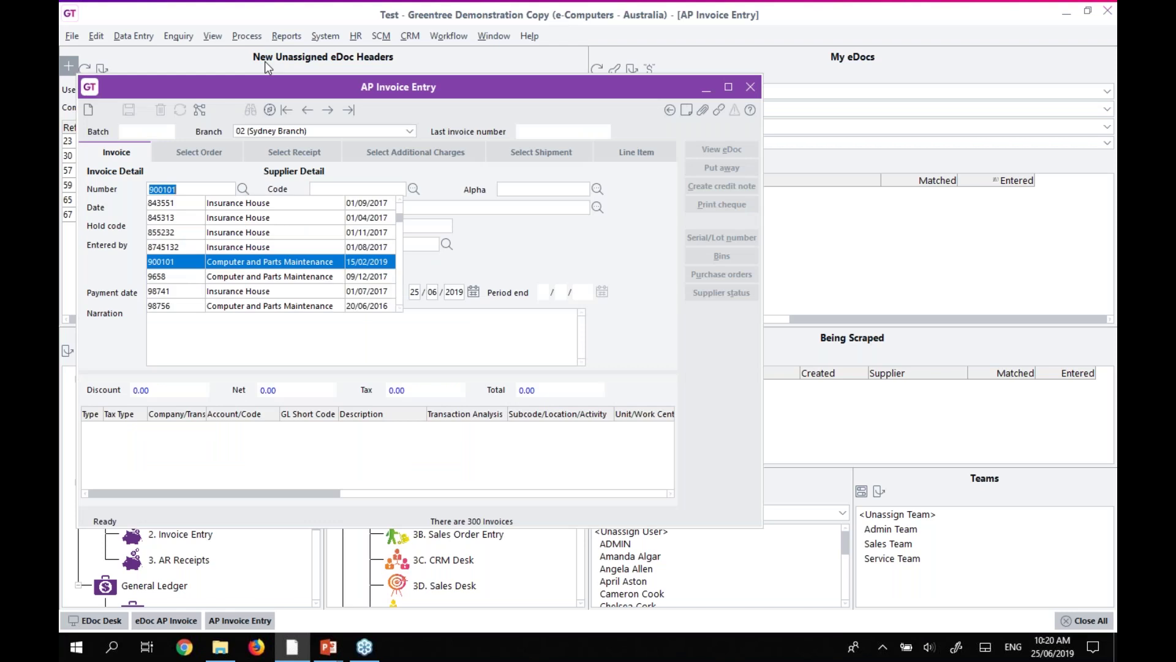
pyautogui.press('Return')
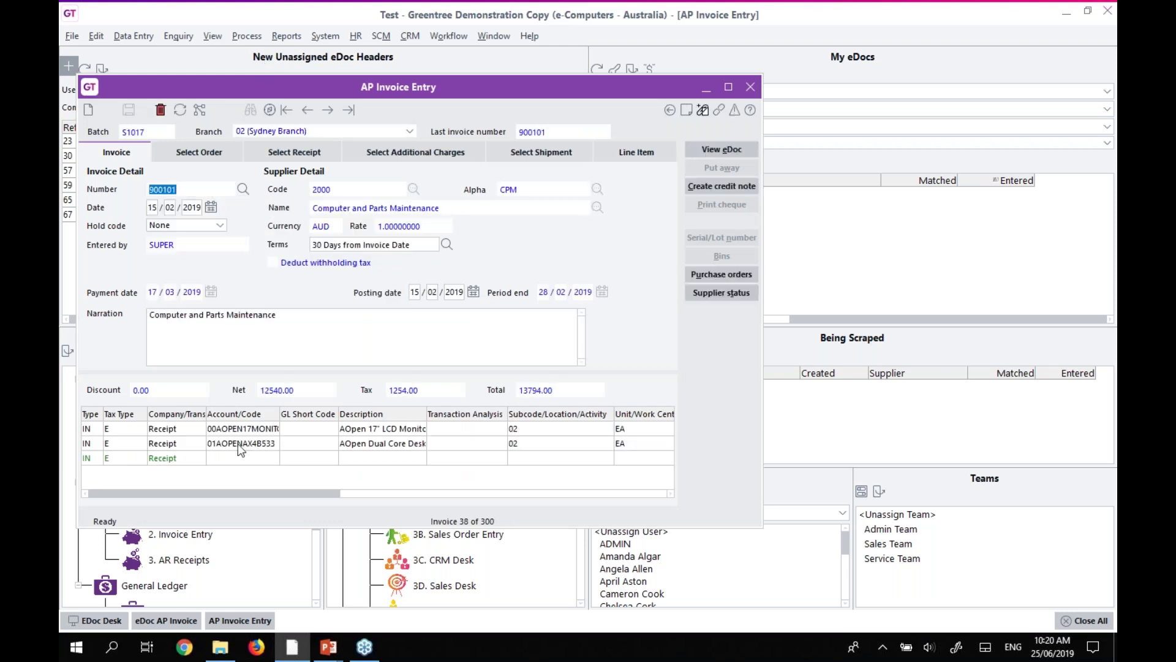
pyautogui.click(187, 155)
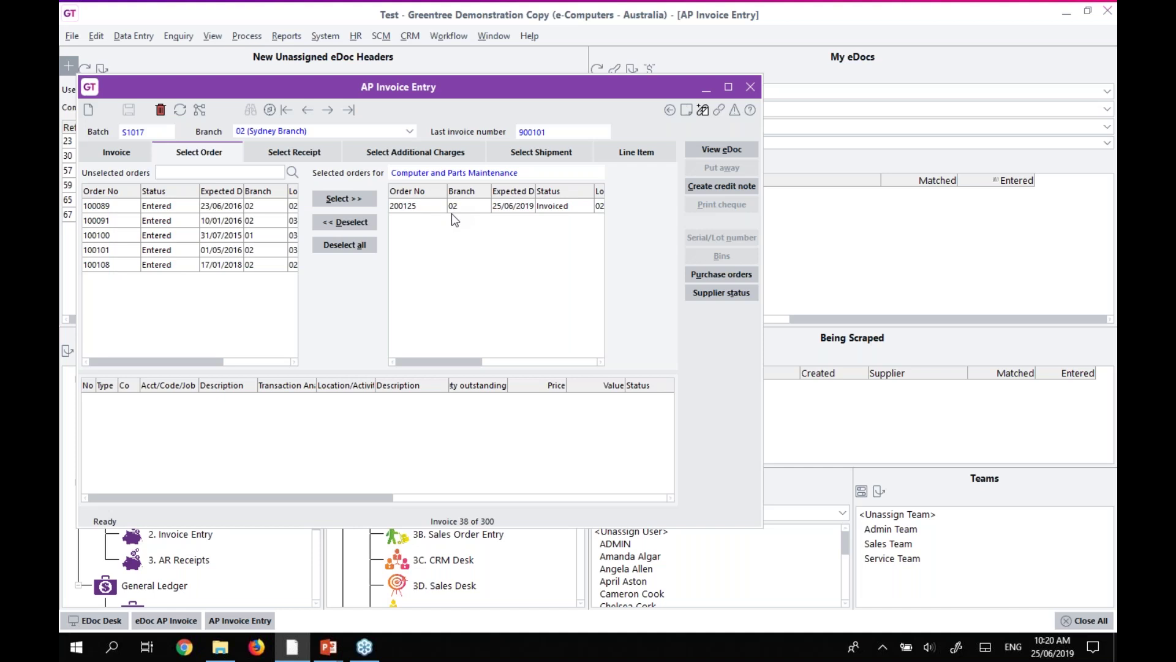
# View the PDF attached to the generated AP invoice, and close the document and the attachments dialog.
pyautogui.click(703, 111)
pyautogui.click(438, 333)
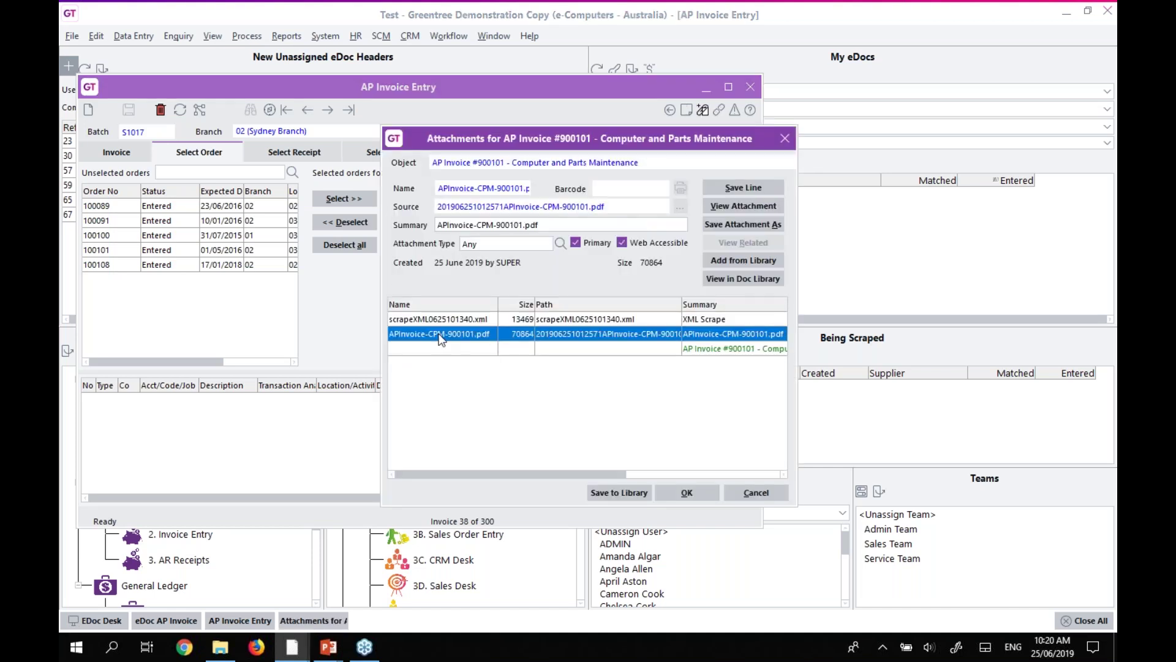
pyautogui.doubleClick(440, 335)
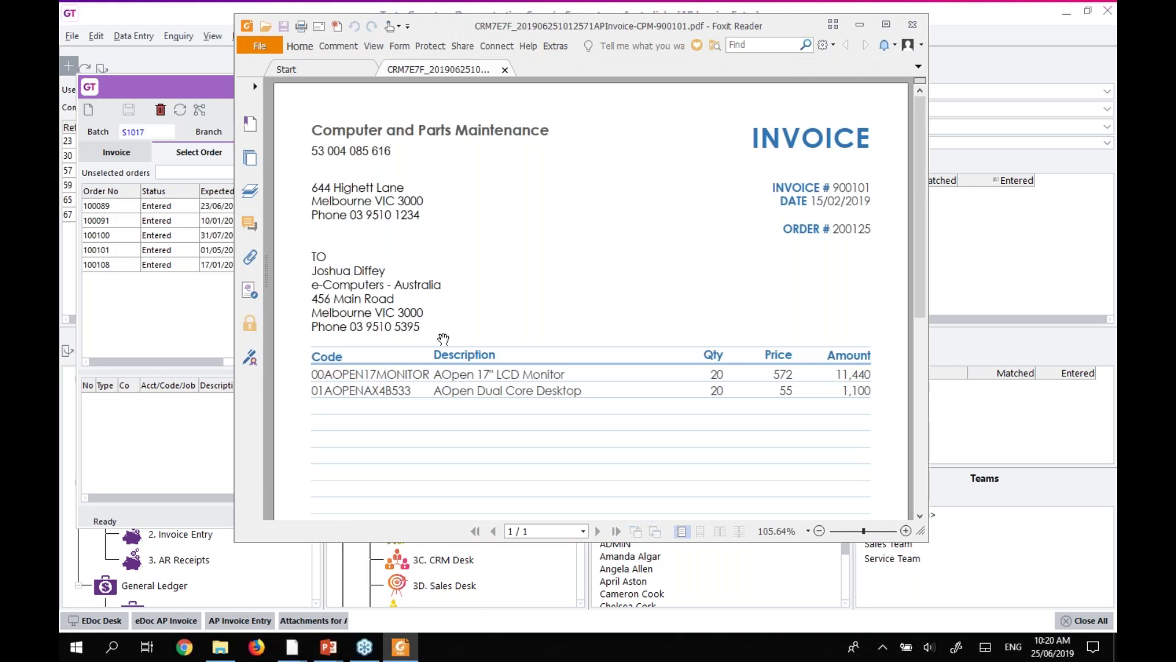
pyautogui.click(912, 24)
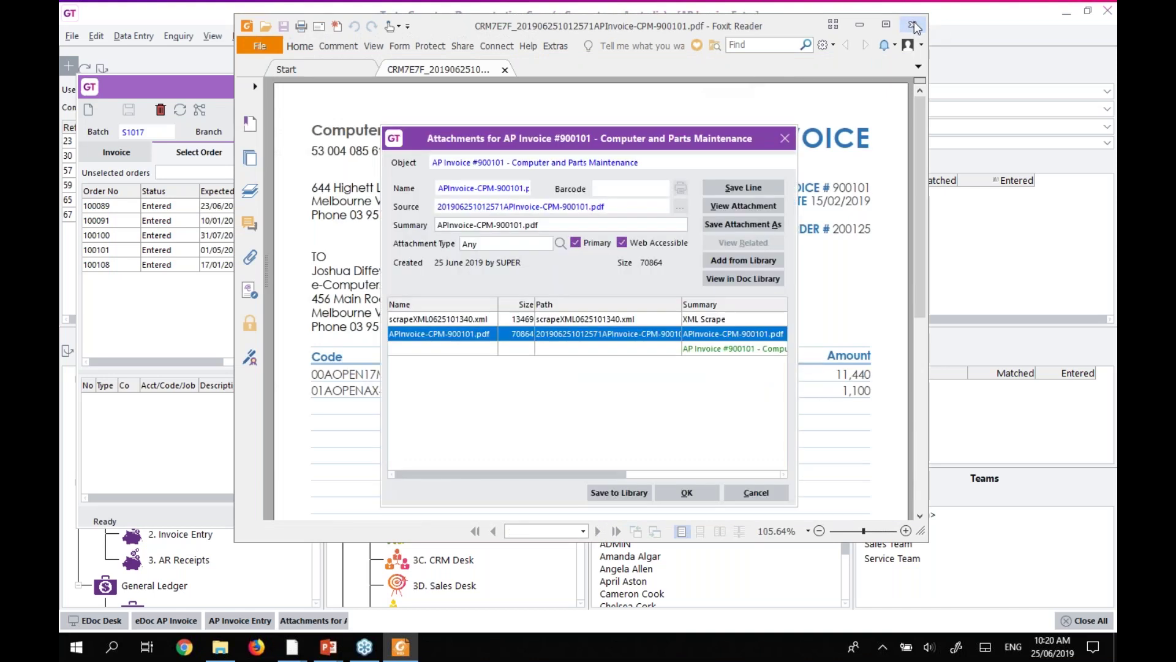
pyautogui.click(755, 492)
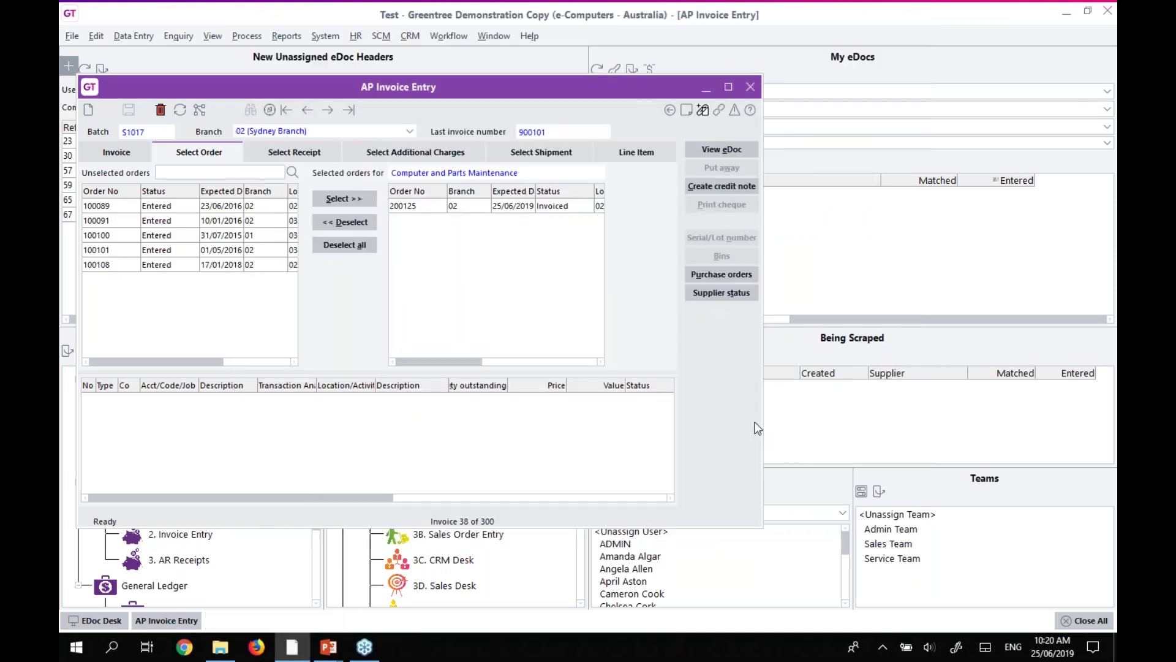
# Open the AP invoice's source eDoc in a maximised window and view its scraped fields and action history.
pyautogui.click(723, 150)
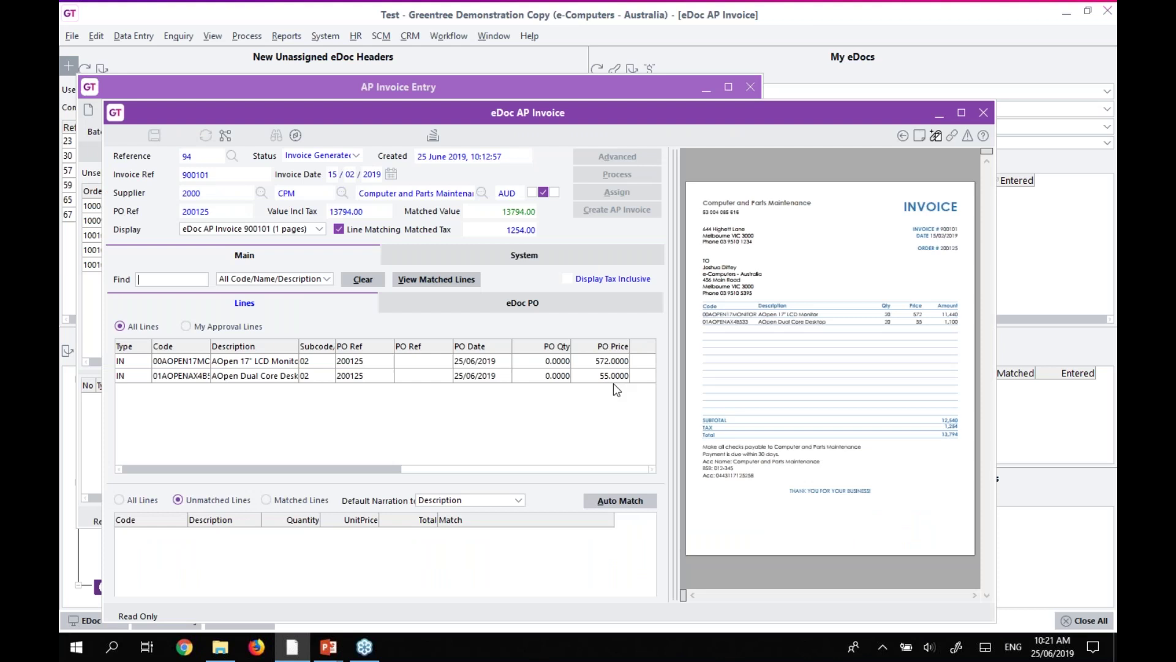
pyautogui.doubleClick(568, 109)
pyautogui.click(522, 174)
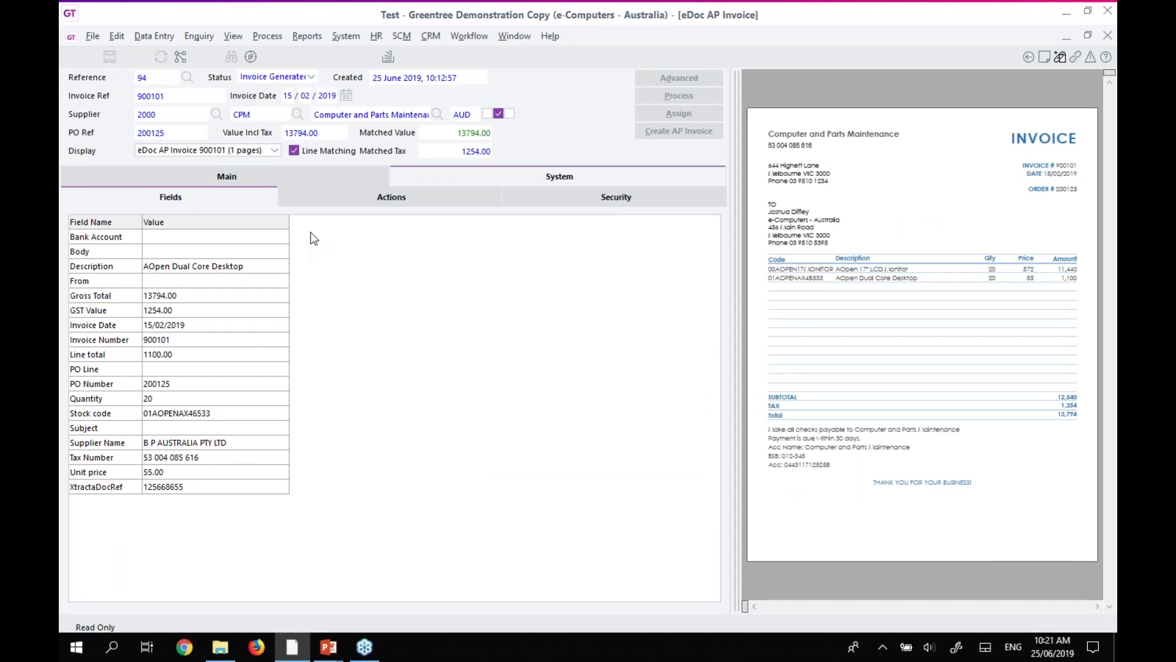
pyautogui.click(351, 194)
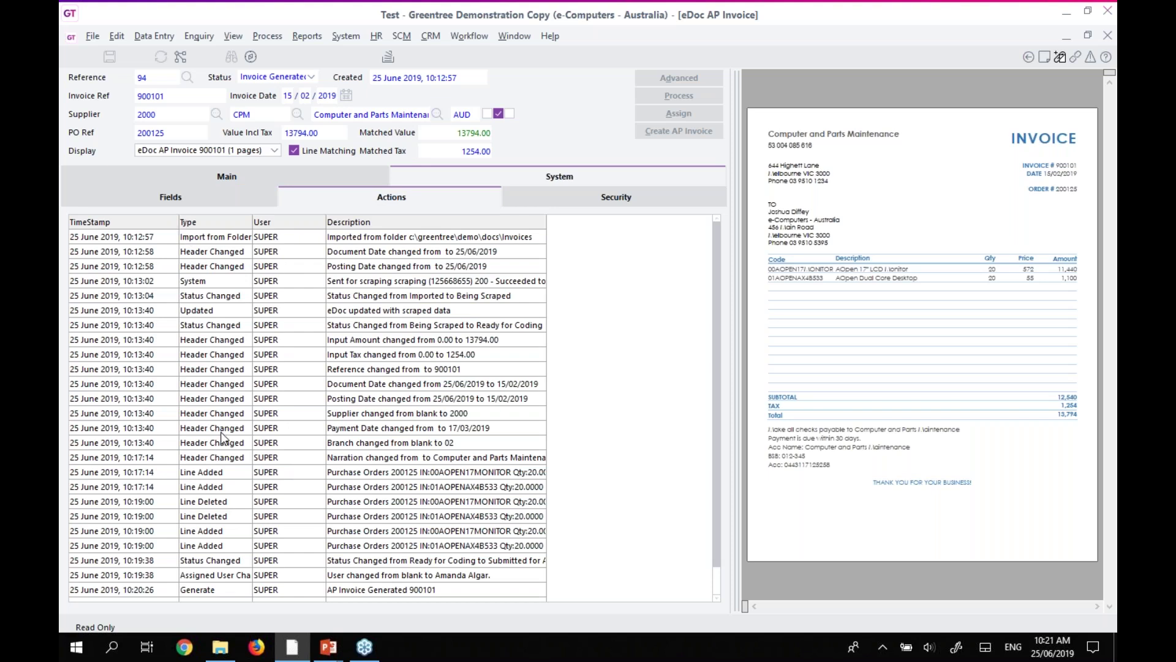
# Examine the eDoc's action history from import and scraping through line changes, user assignment and invoice generation, widening the Description column.
pyautogui.click(231, 242)
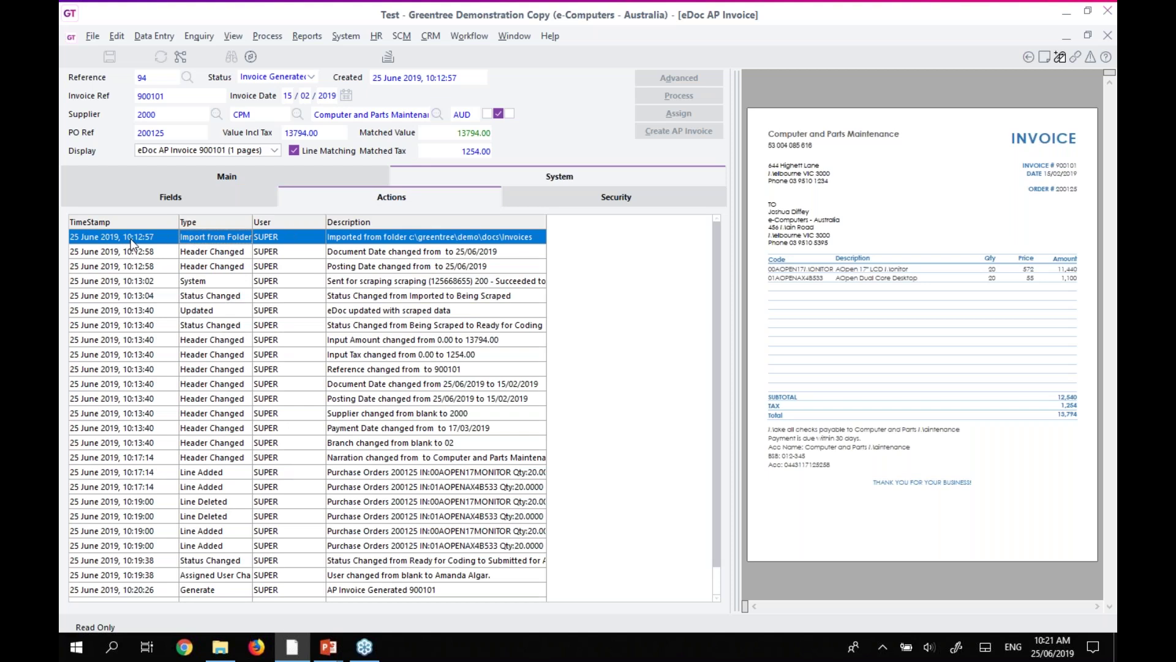
pyautogui.click(232, 252)
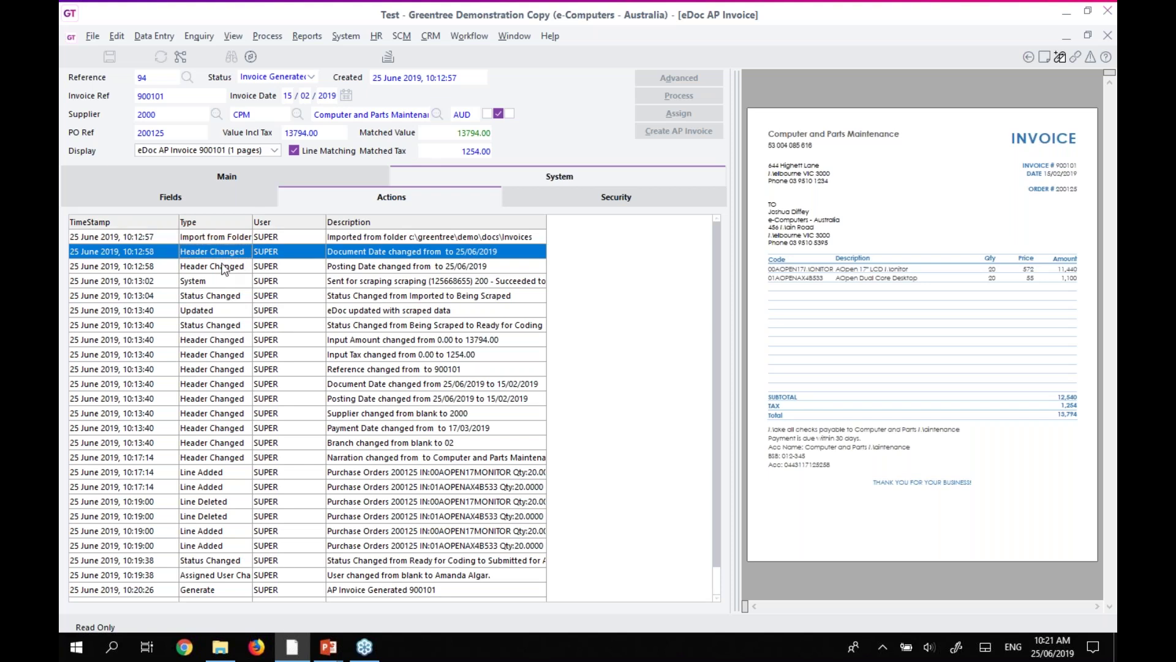
pyautogui.click(224, 270)
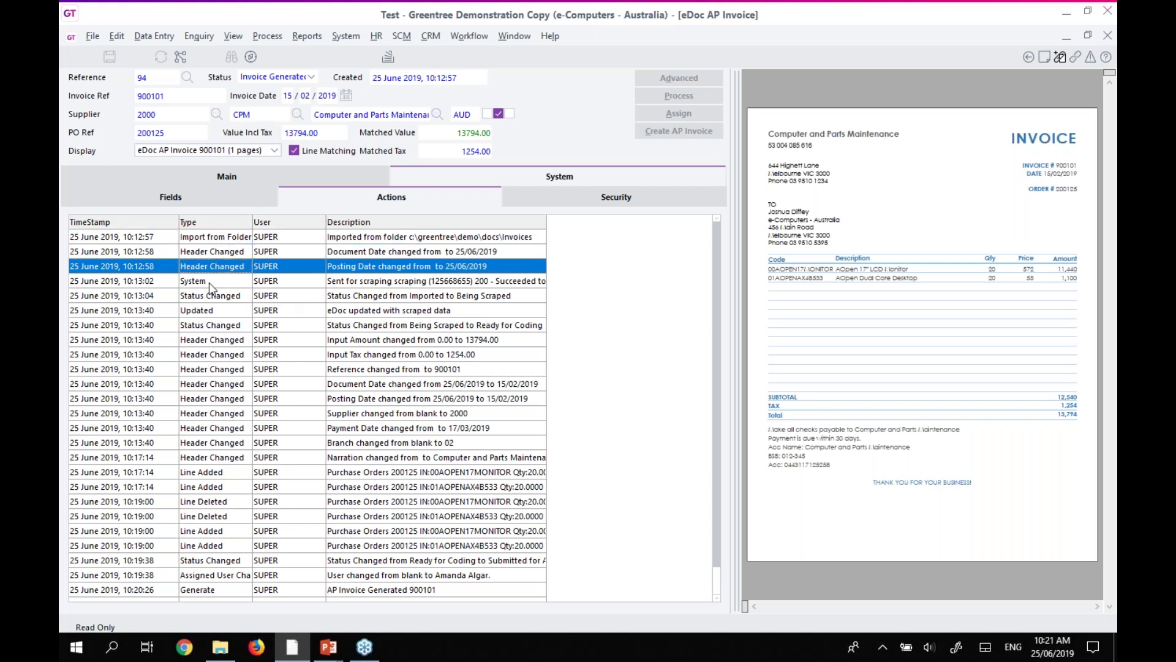
pyautogui.click(208, 281)
pyautogui.moveTo(546, 221); pyautogui.dragTo(603, 223)
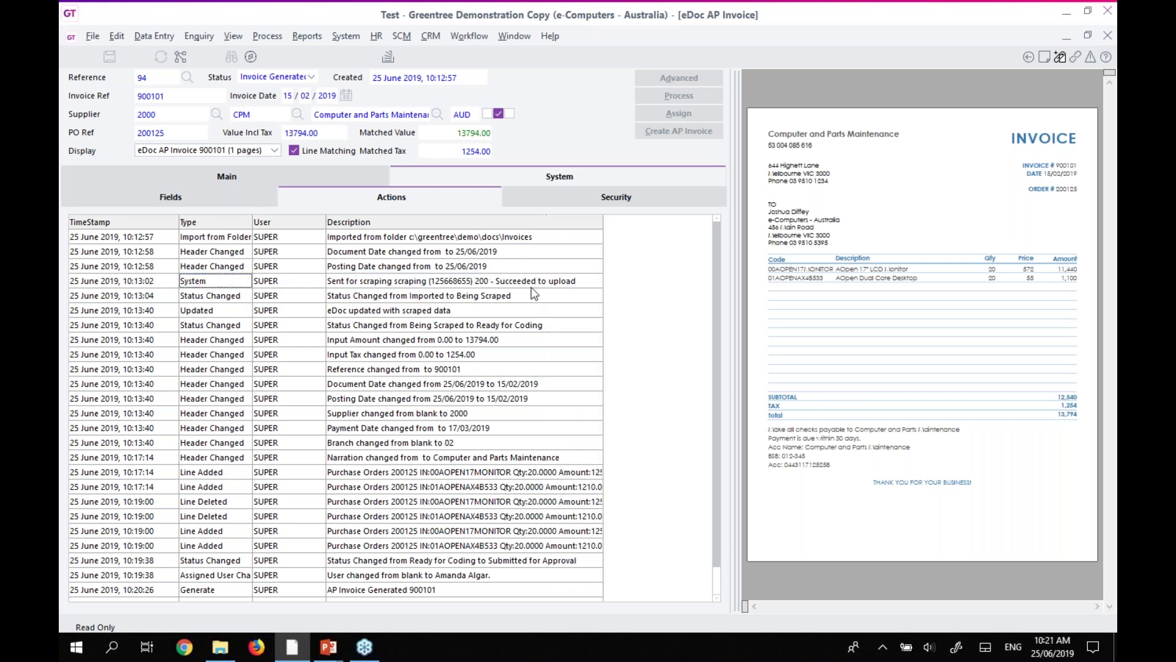
pyautogui.click(371, 299)
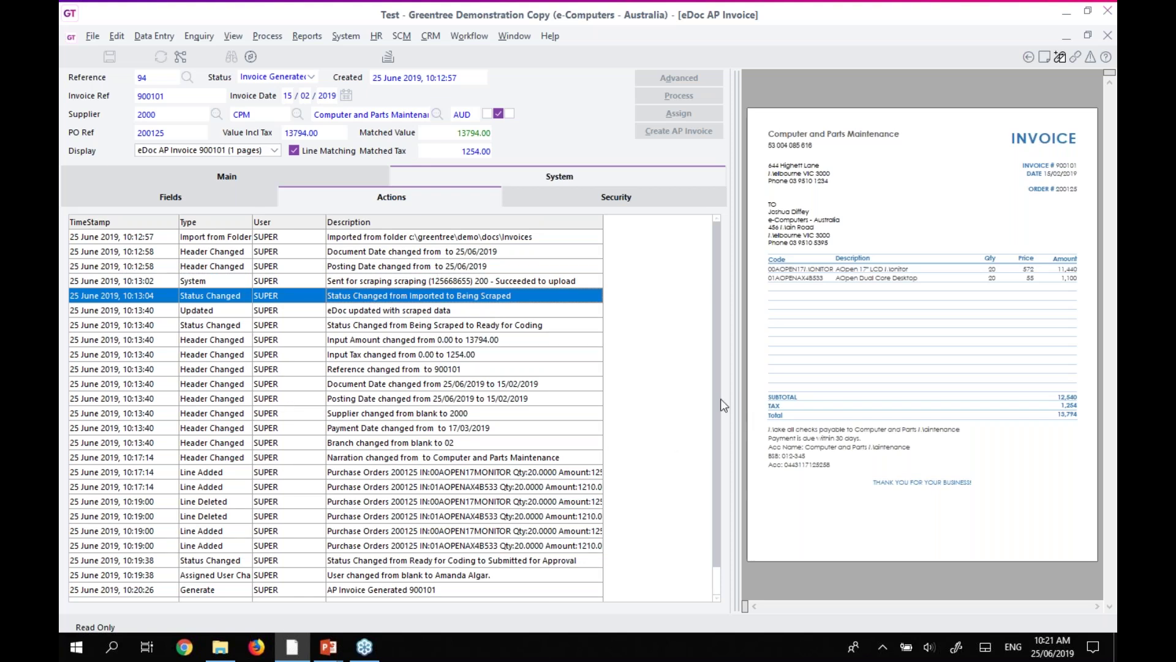
pyautogui.moveTo(716, 399); pyautogui.dragTo(720, 430)
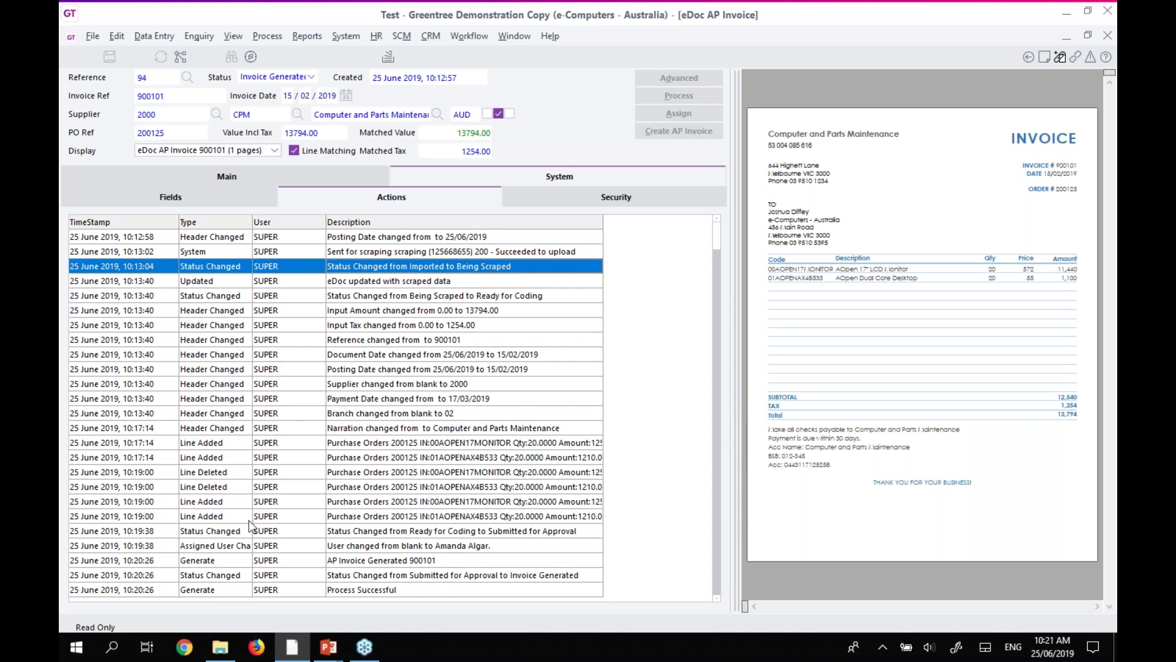
pyautogui.click(216, 446)
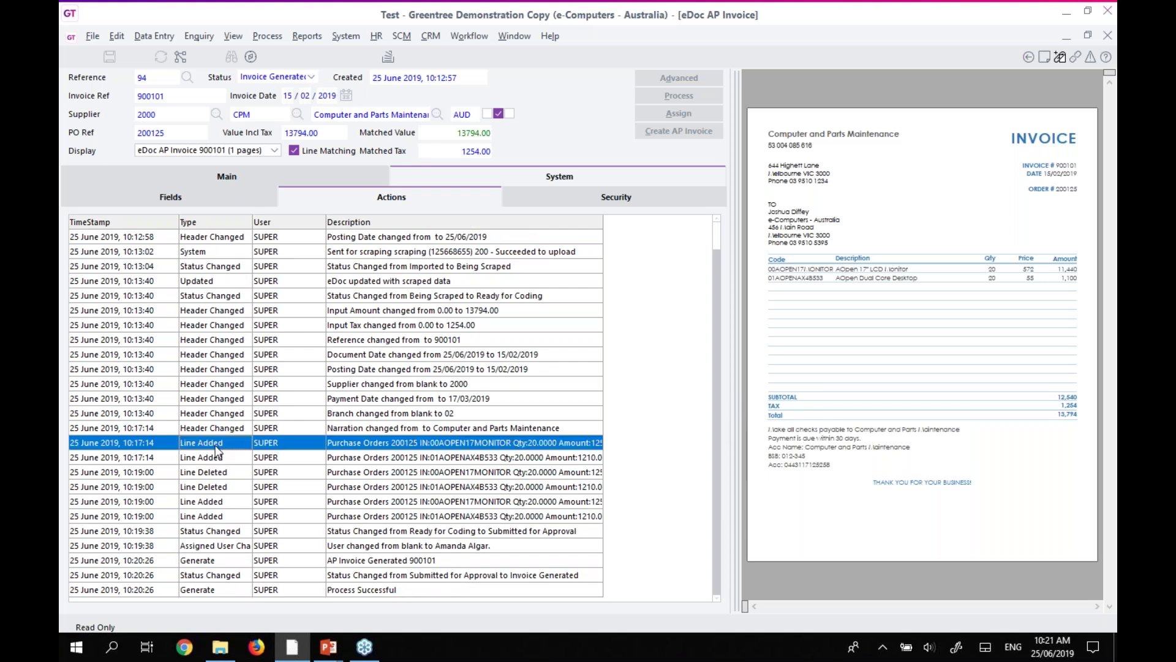
pyautogui.click(205, 474)
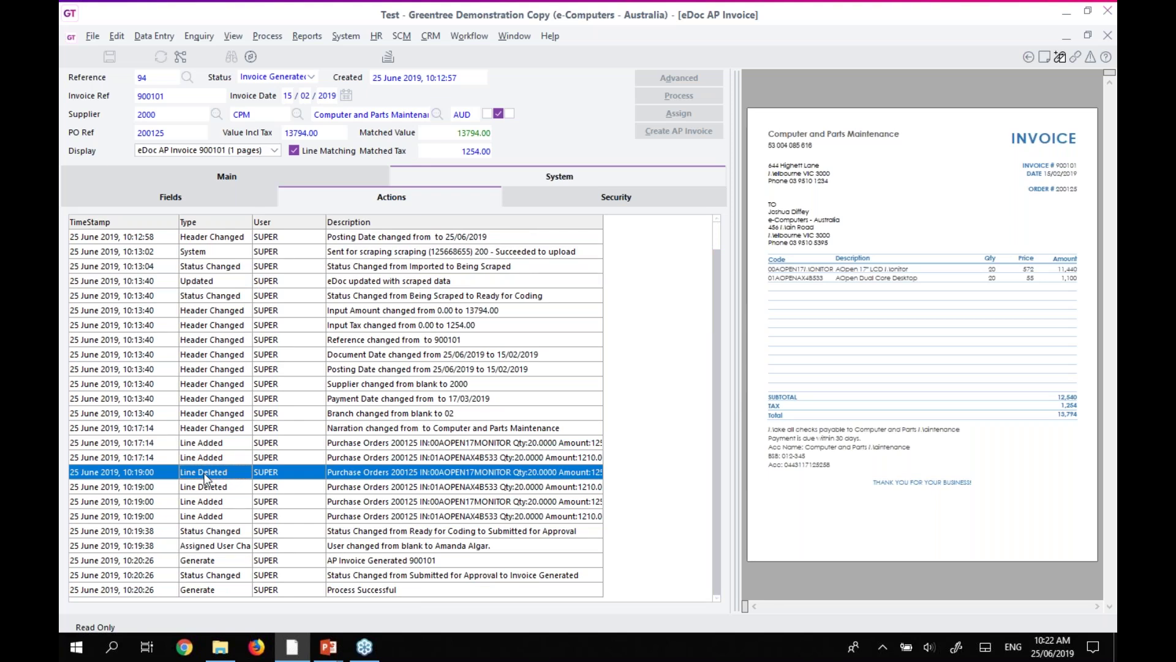
pyautogui.click(278, 547)
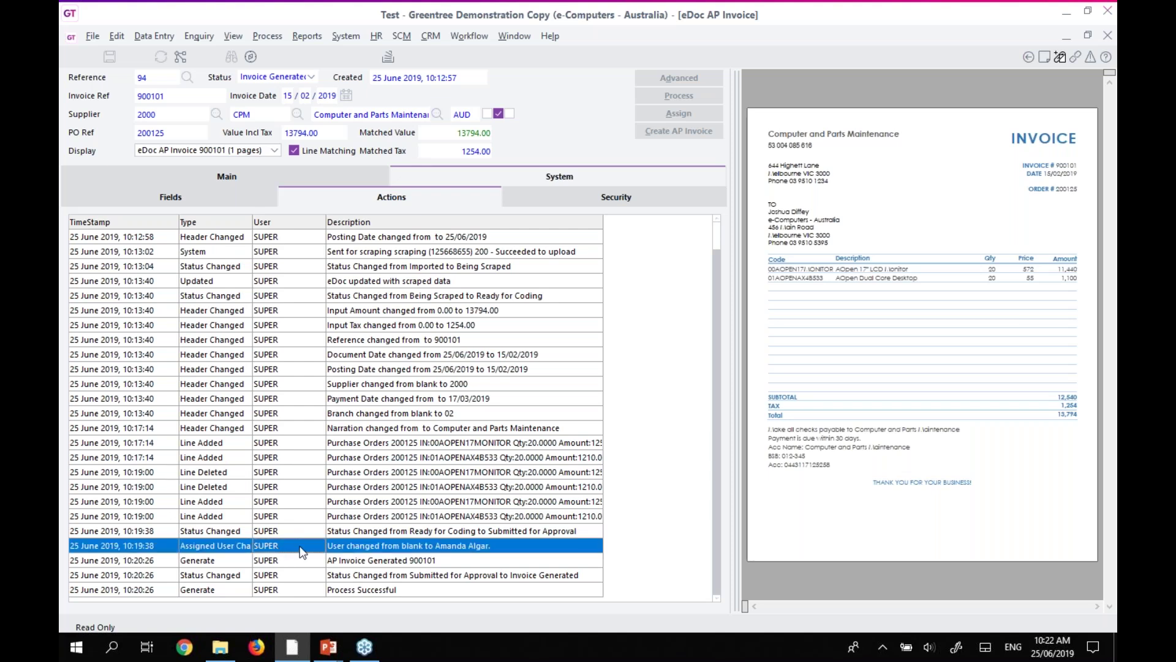
pyautogui.click(277, 561)
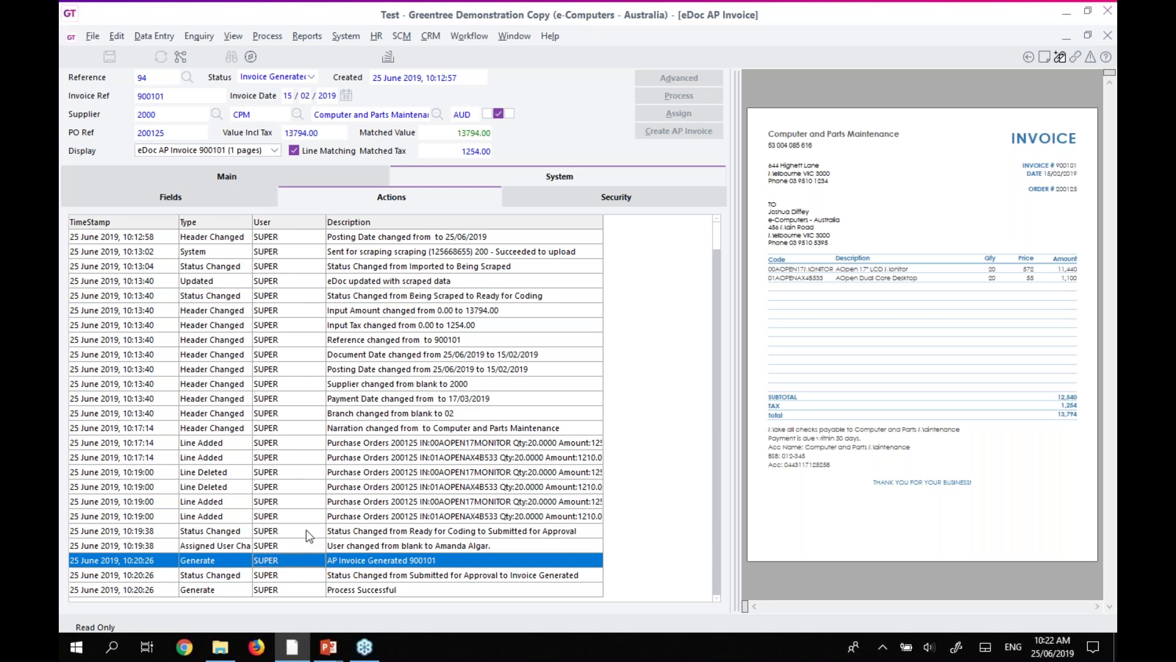
# Close the invoice windows, switch to File Explorer for the next supplier invoice, and refresh the unassigned eDocs on the EDoc Desk.
pyautogui.click(1107, 36)
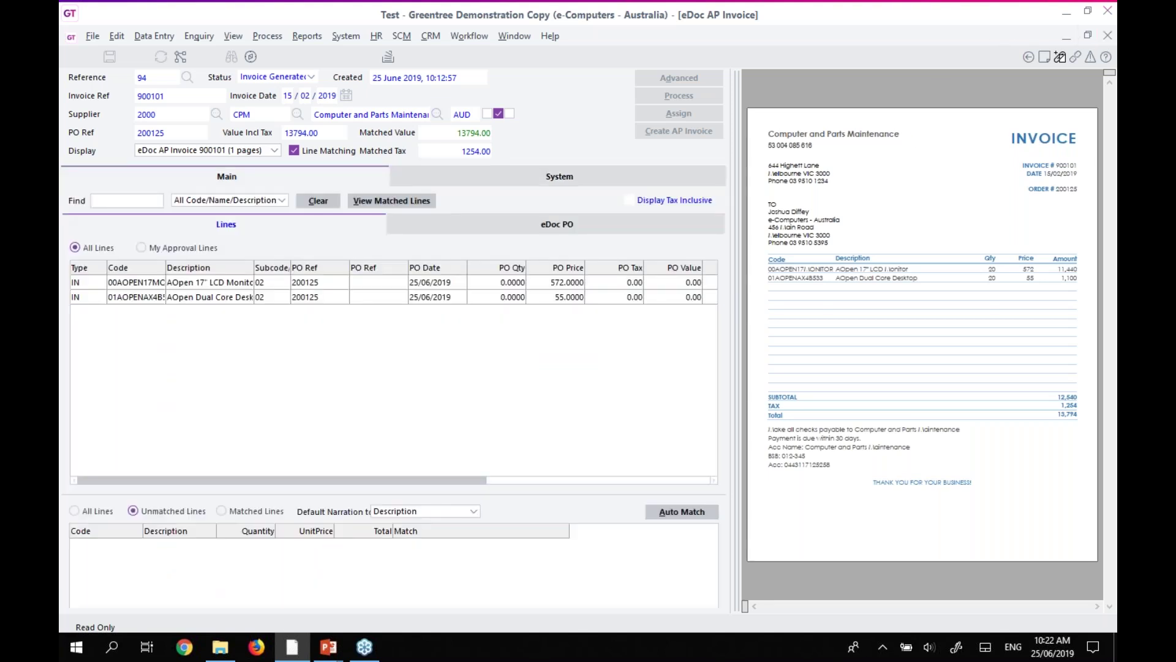
pyautogui.click(1106, 37)
pyautogui.hotkey('alt', 'Tab')
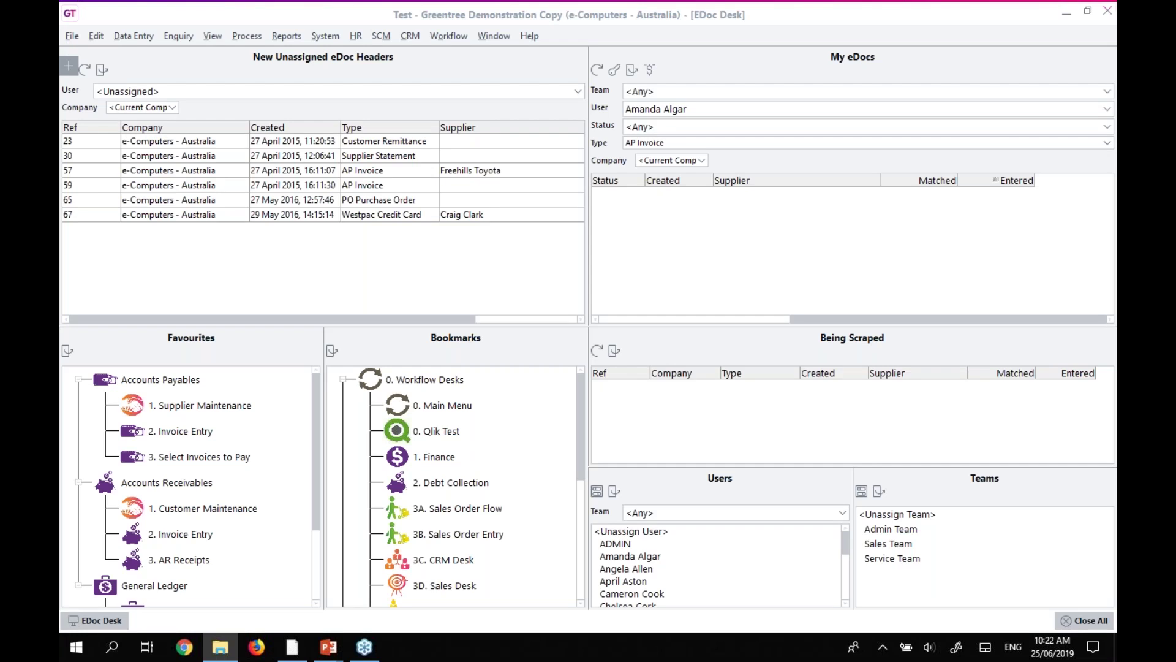
pyautogui.click(84, 68)
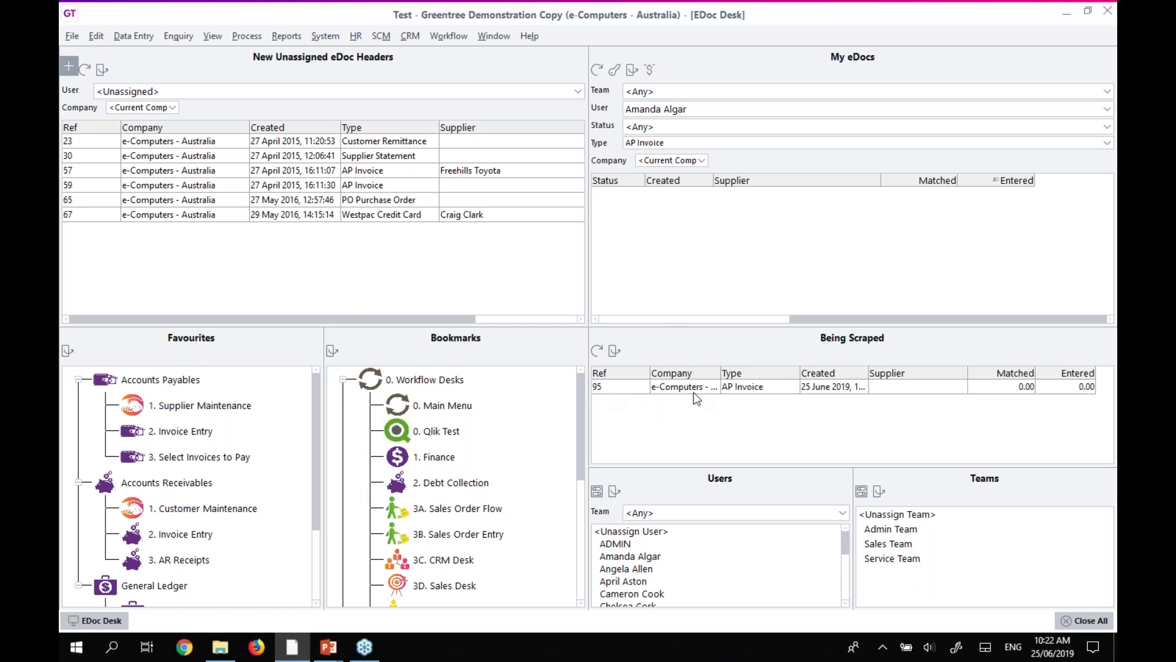
# Set the My eDocs user filter to <Any> and select the AP invoice that is being scraped.
pyautogui.click(650, 109)
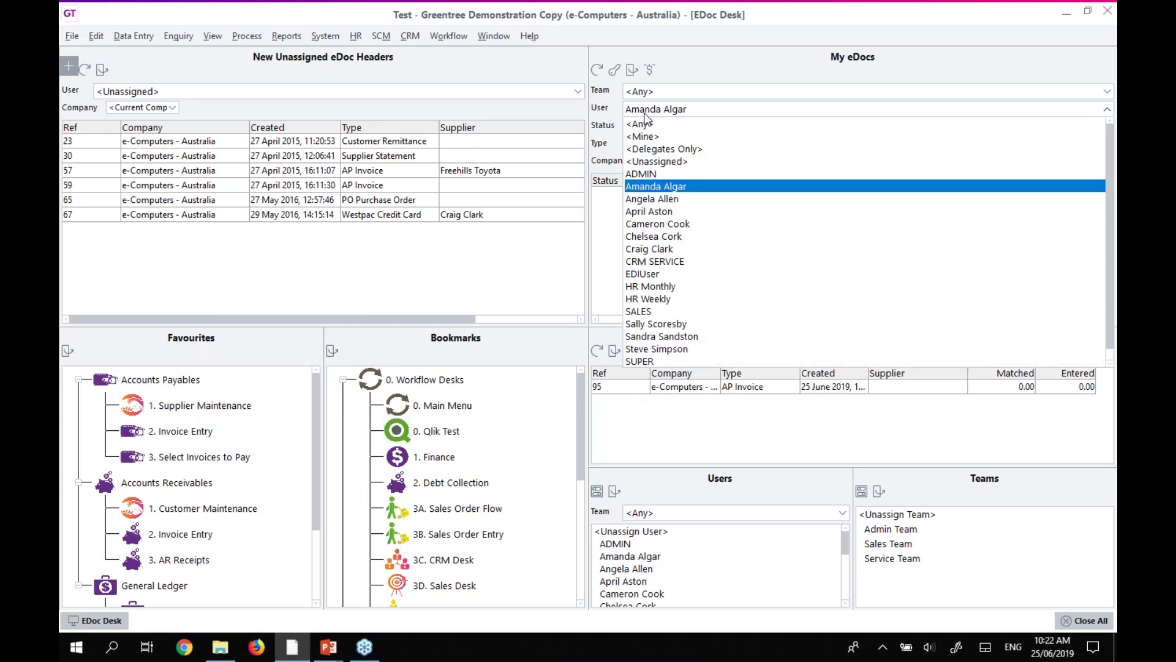
pyautogui.click(649, 123)
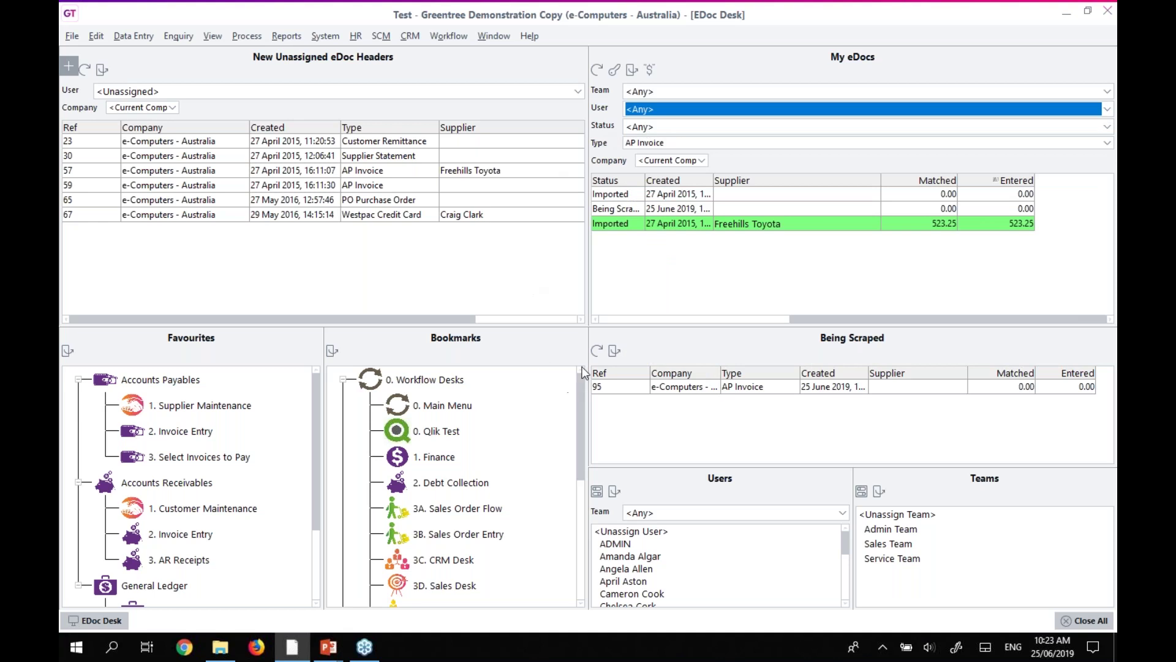
pyautogui.click(635, 318)
pyautogui.click(651, 209)
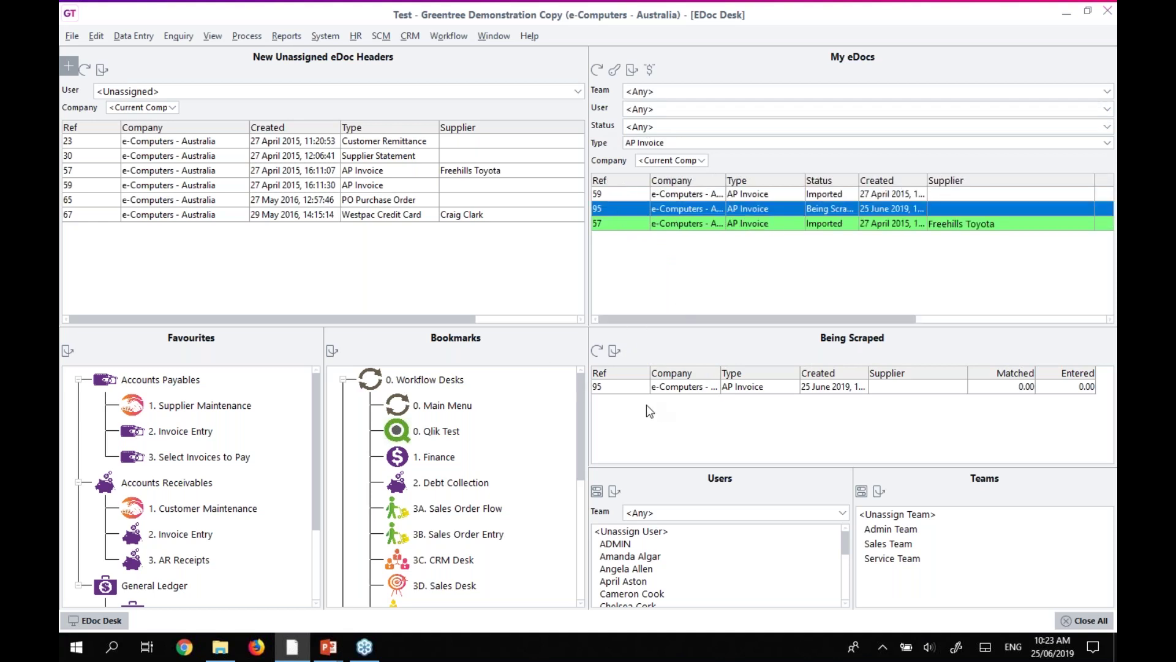
# Refresh the Being Scraped list until scraping finishes, and check the Insurance House invoice's matched and entered amounts in My eDocs.
pyautogui.click(597, 352)
pyautogui.click(598, 352)
pyautogui.click(598, 351)
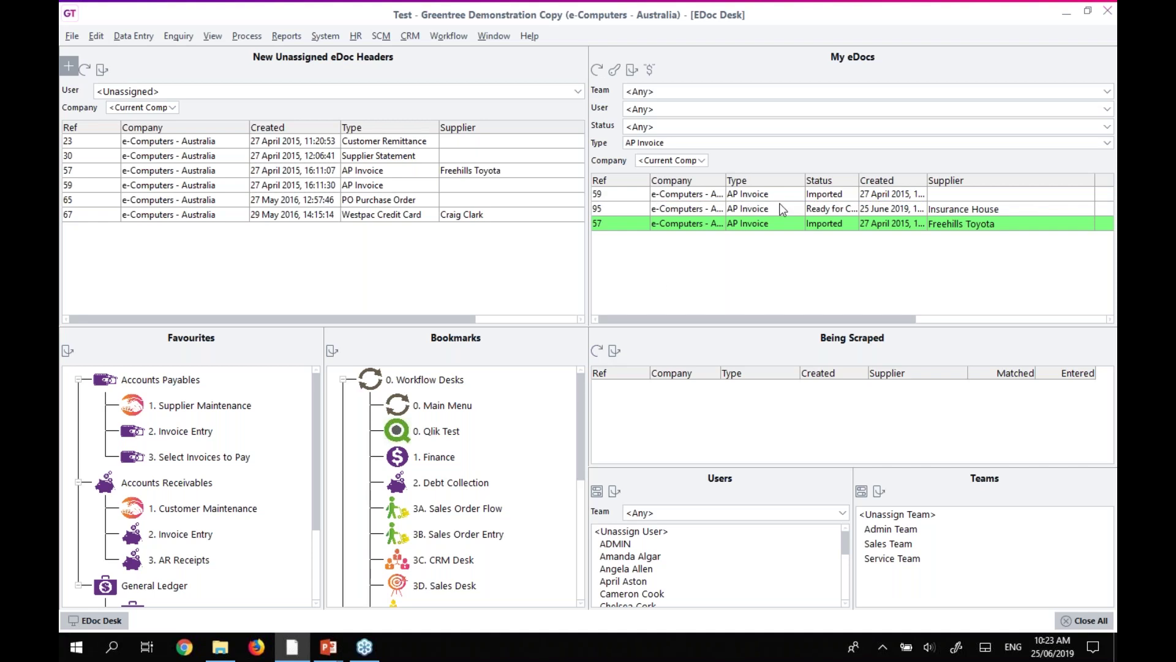
pyautogui.moveTo(900, 319); pyautogui.dragTo(1101, 328)
pyautogui.click(1009, 211)
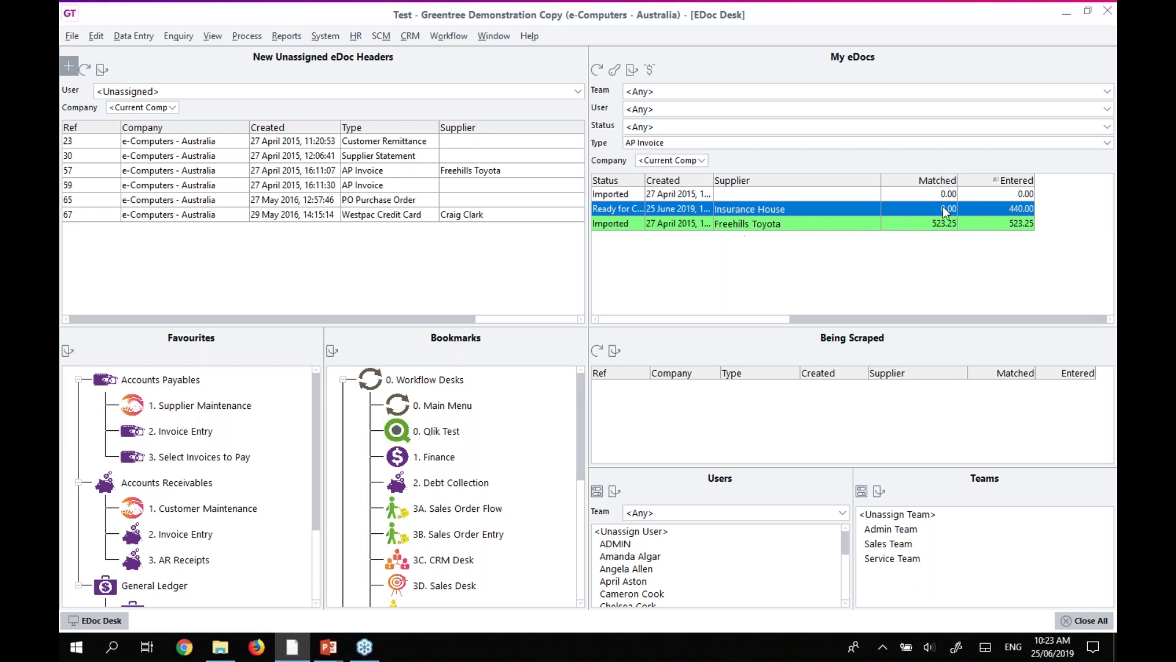
# Open the Insurance House invoice eDoc with line matching off, maximize its window and review the available display options.
pyautogui.doubleClick(693, 208)
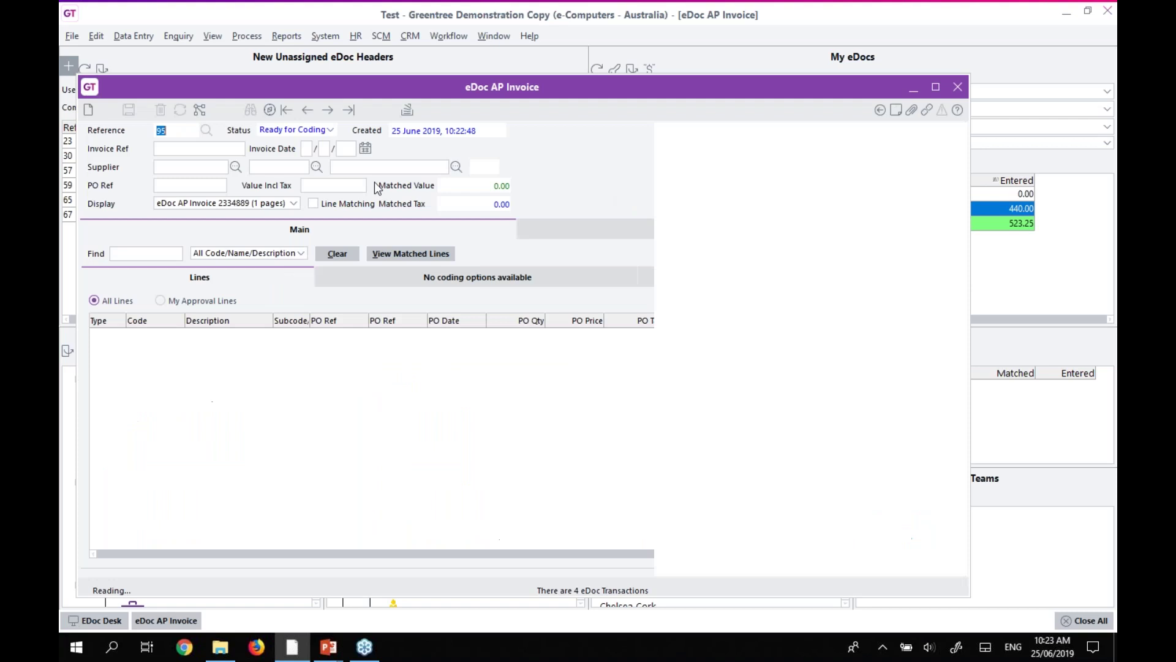
pyautogui.click(318, 205)
pyautogui.click(318, 204)
pyautogui.doubleClick(378, 88)
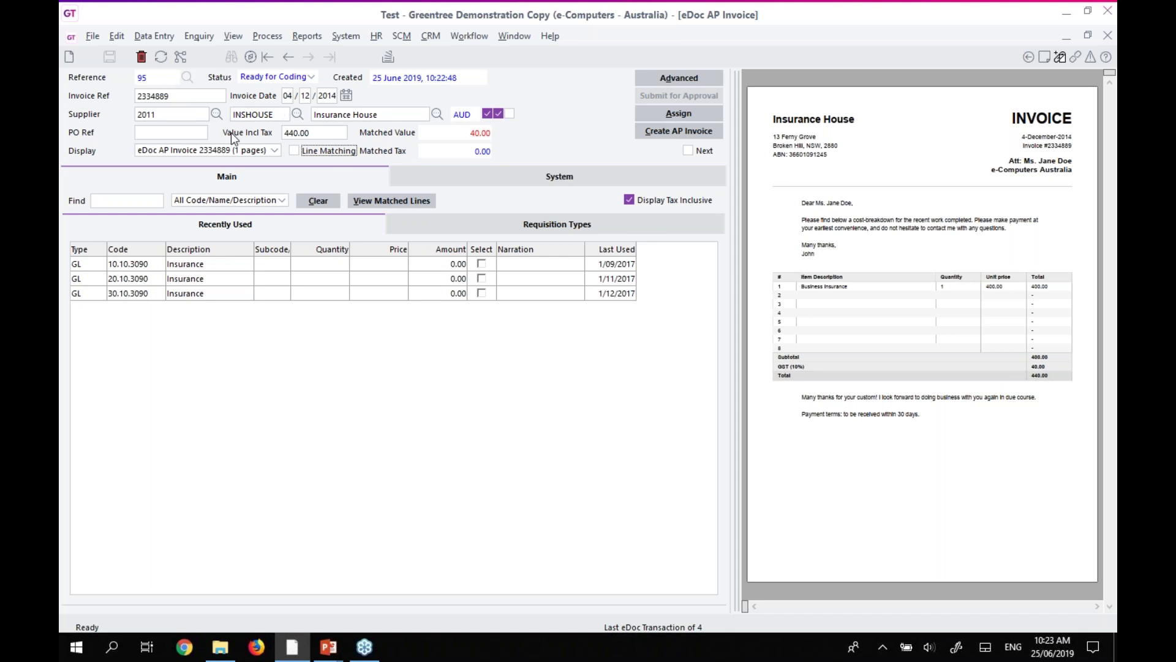
pyautogui.click(234, 152)
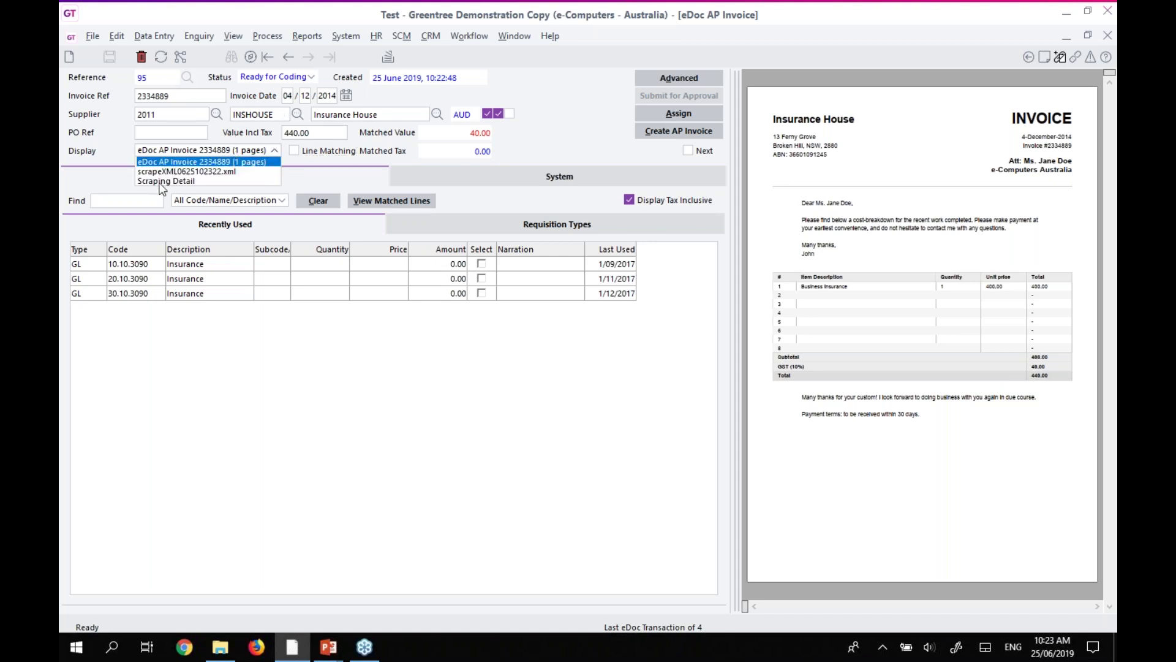
pyautogui.click(274, 149)
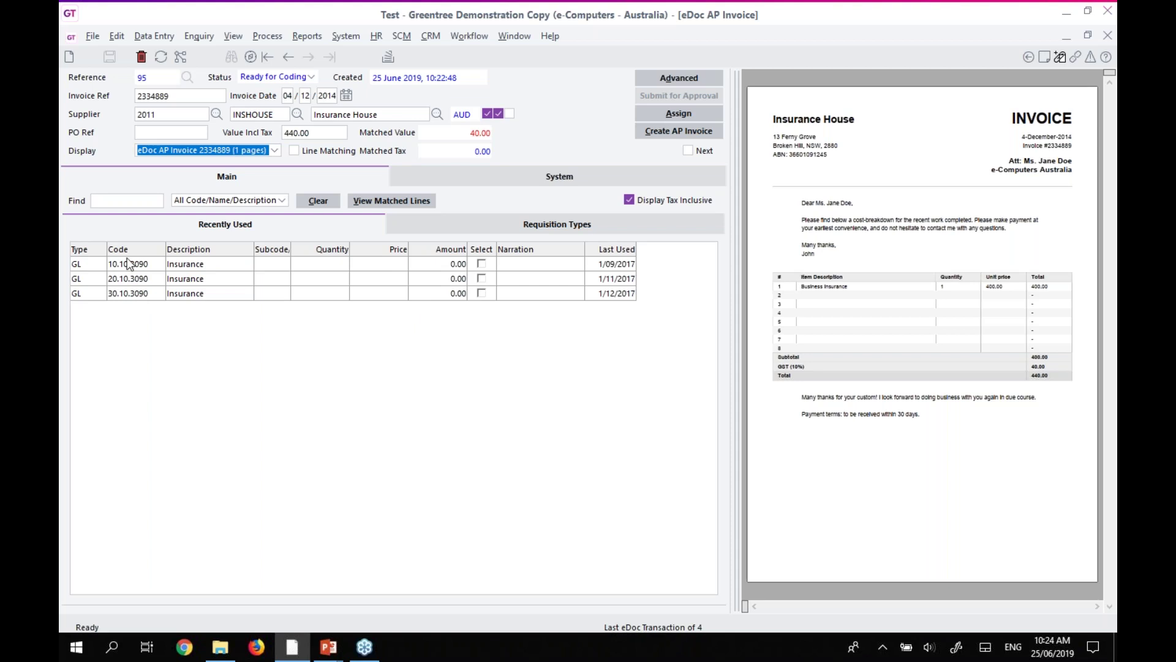
# Code the invoice to the recently used Insurance GL account 10.10.3090, and look at the Insurance Services requisition type coding.
pyautogui.click(477, 265)
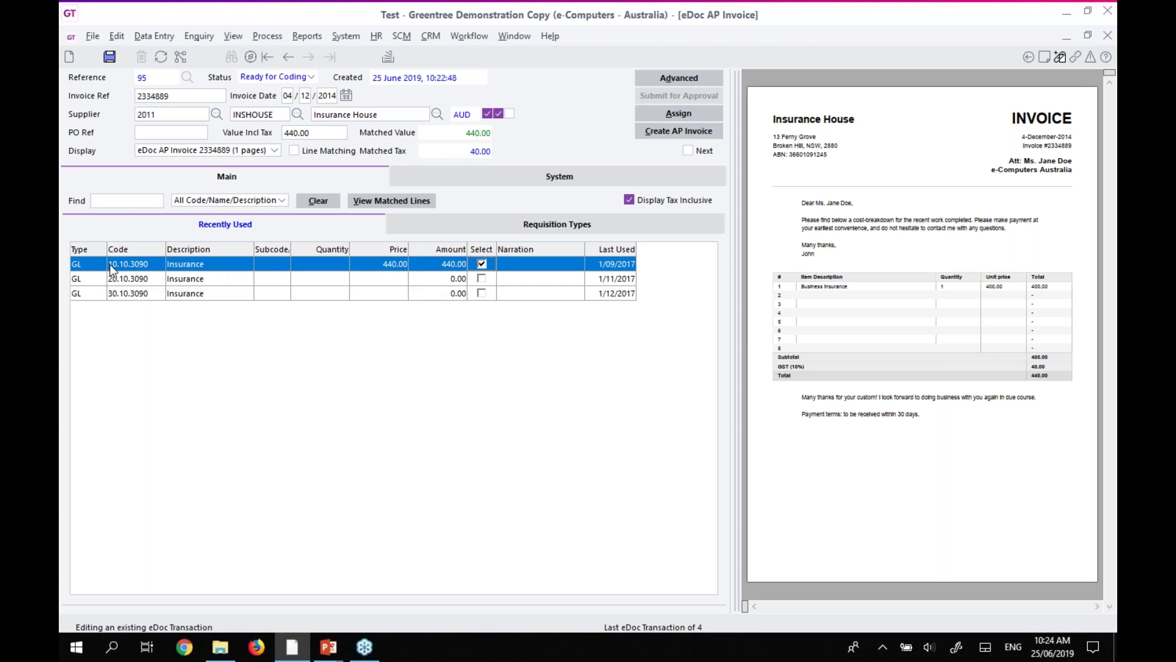
pyautogui.click(531, 270)
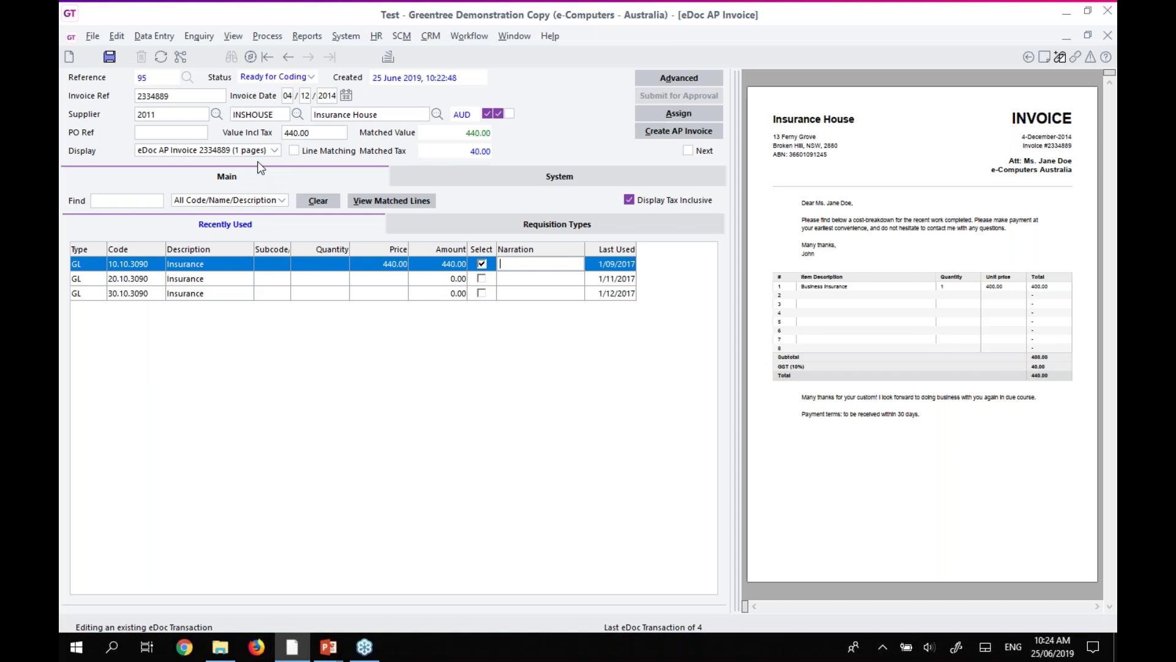
pyautogui.click(419, 227)
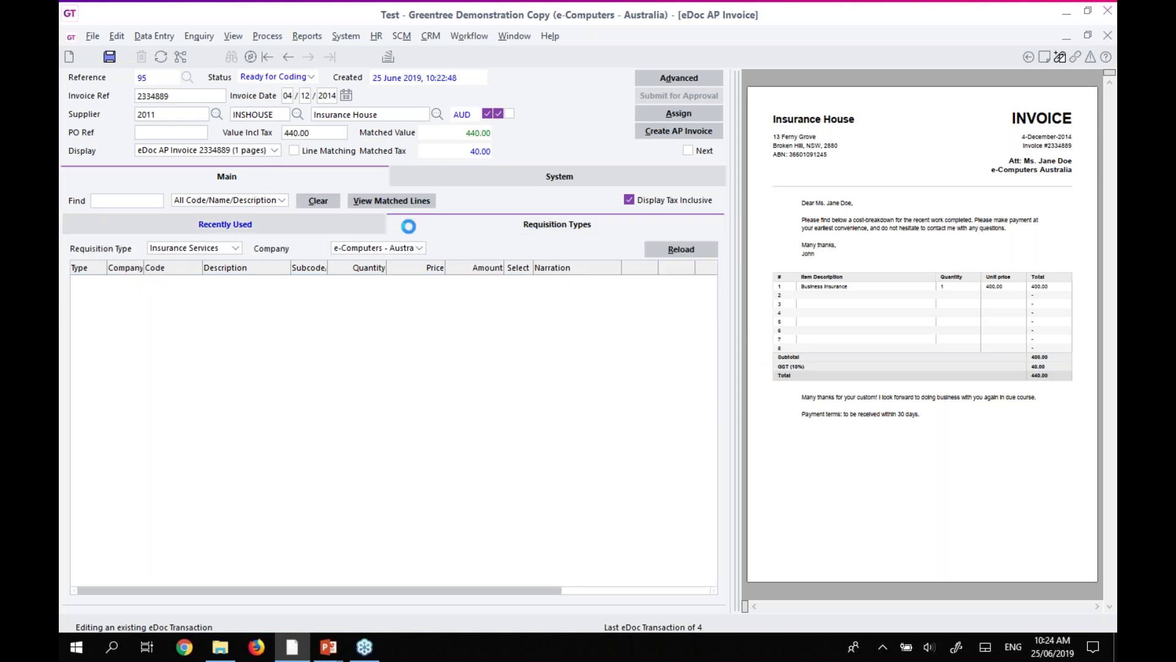
pyautogui.click(328, 228)
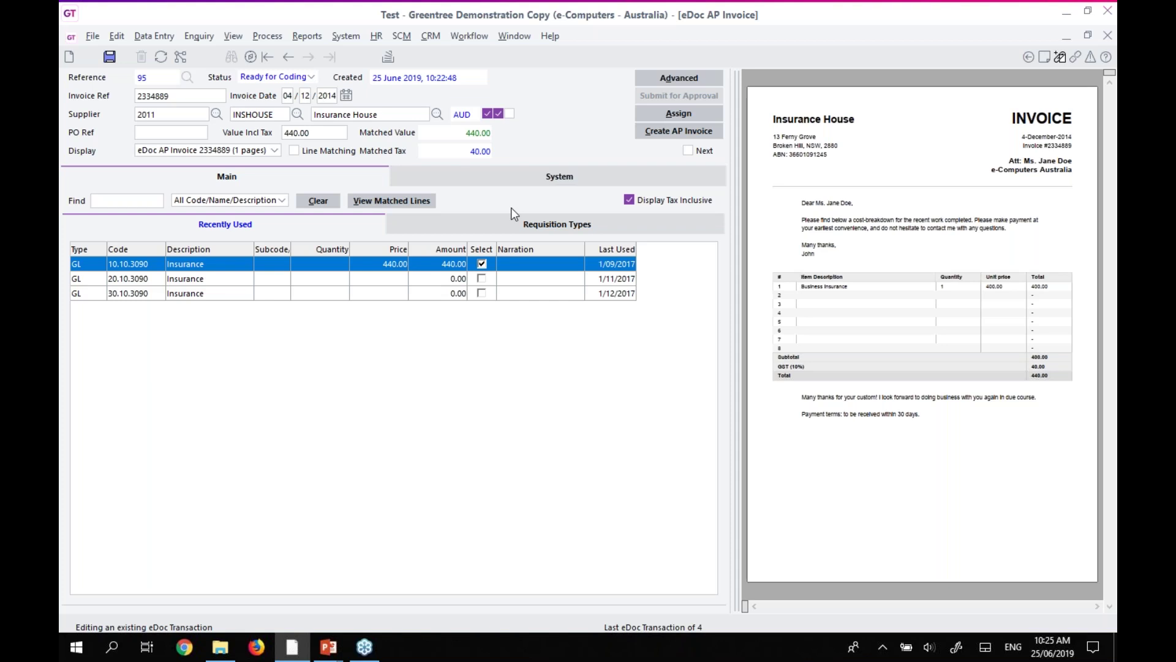
# Open the invoice's advanced details and examine the payment date and the branch and company choices.
pyautogui.click(329, 97)
pyautogui.click(319, 96)
pyautogui.click(665, 77)
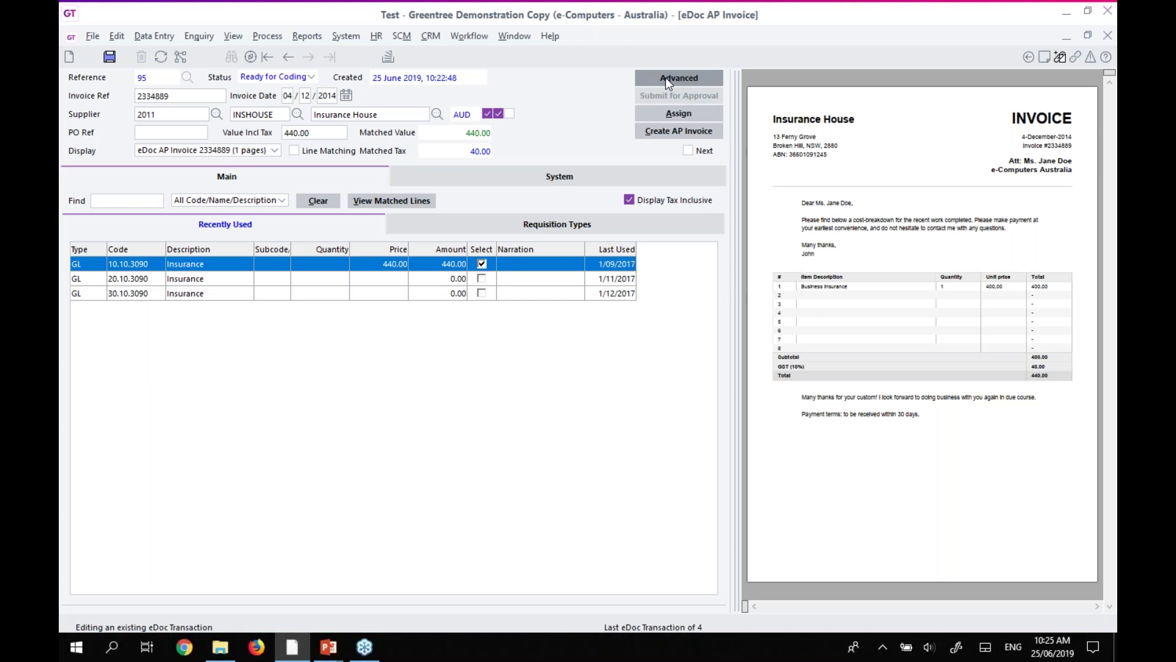
pyautogui.moveTo(416, 93); pyautogui.dragTo(439, 256)
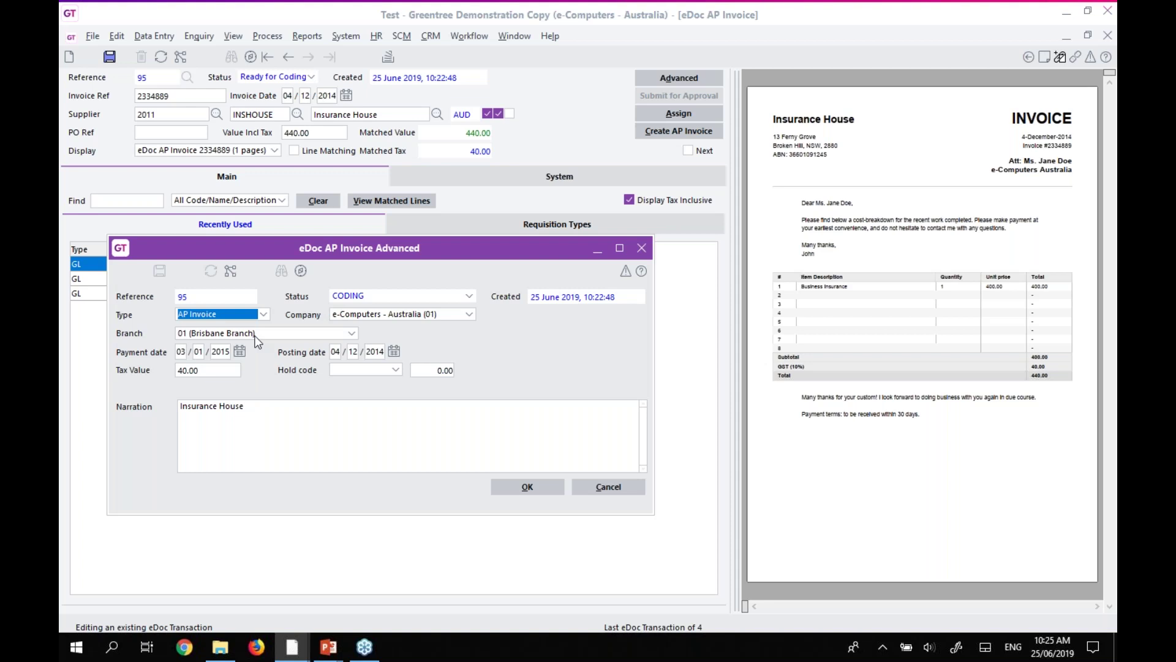
pyautogui.moveTo(212, 352); pyautogui.dragTo(220, 352)
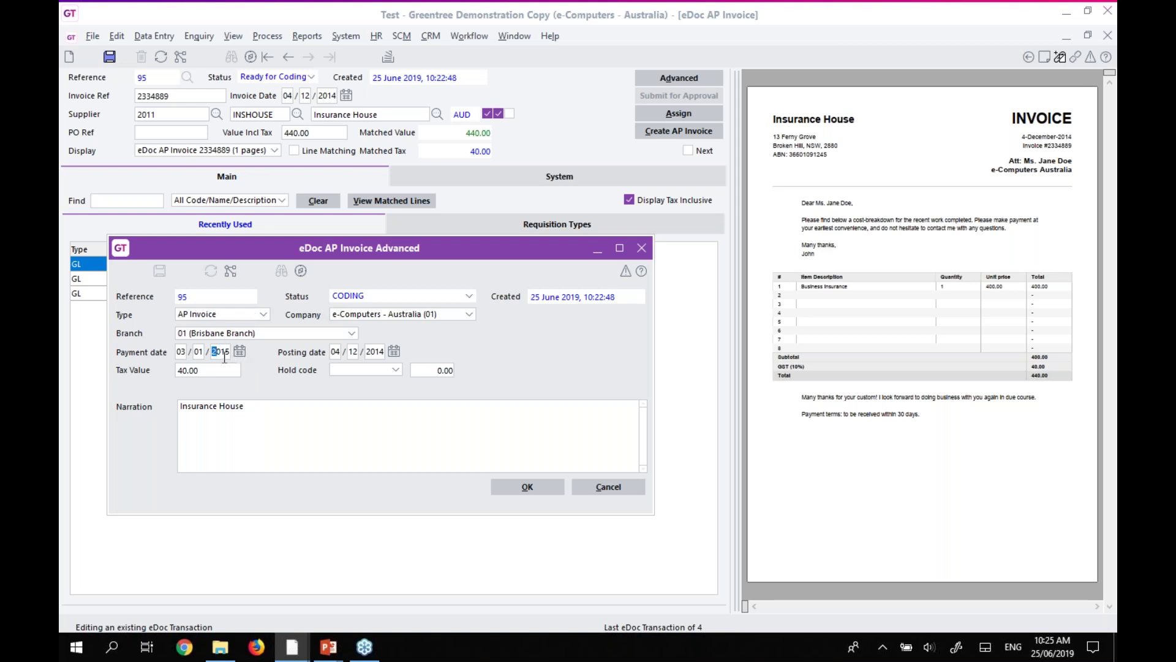
pyautogui.click(236, 337)
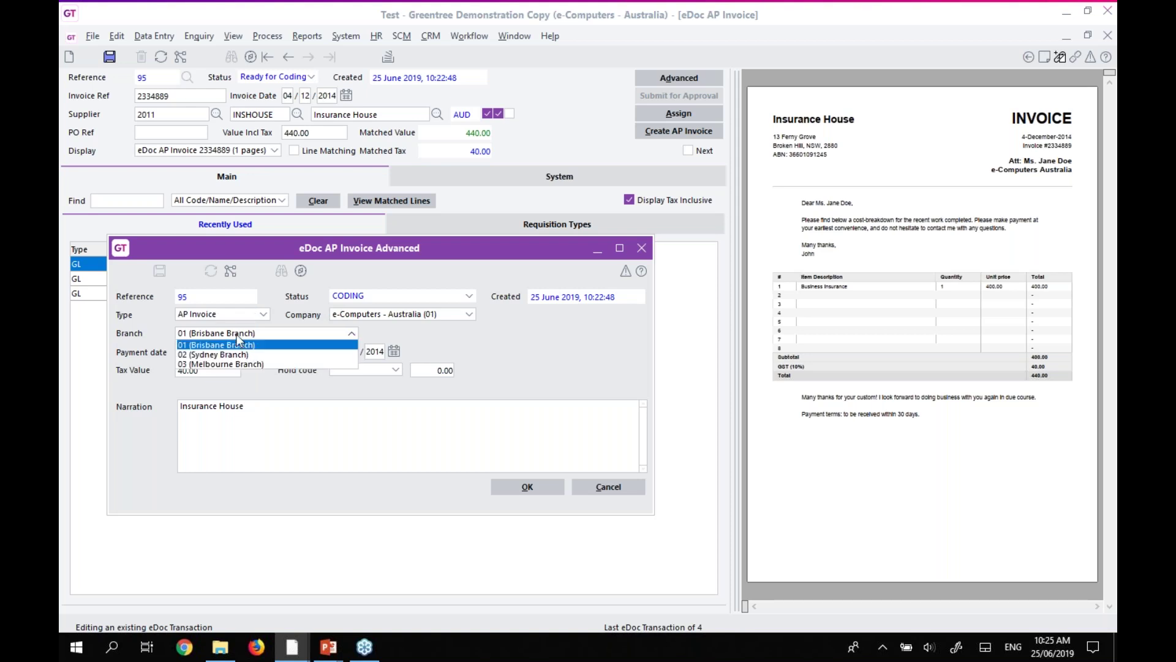
pyautogui.click(236, 338)
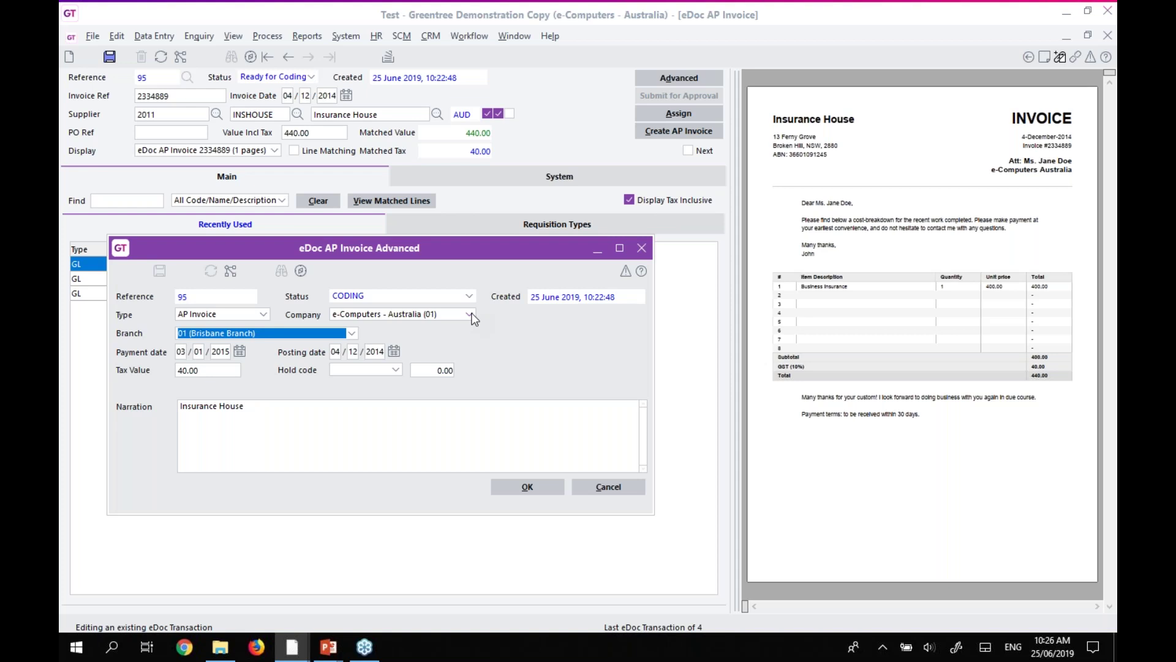
pyautogui.click(451, 315)
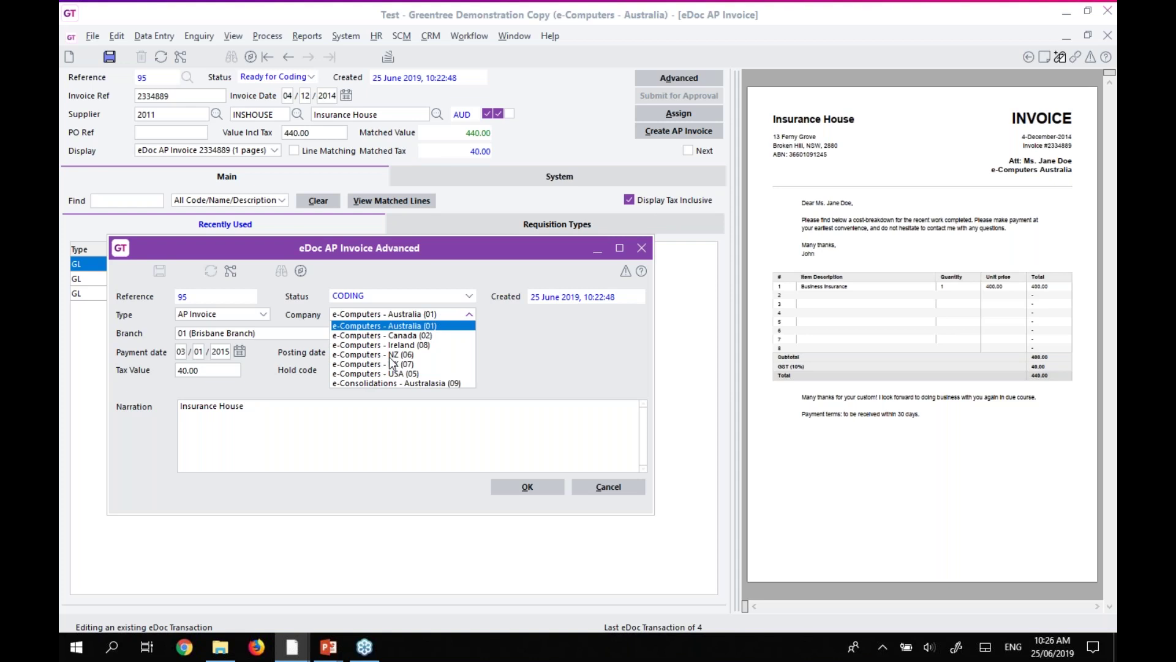
pyautogui.click(423, 313)
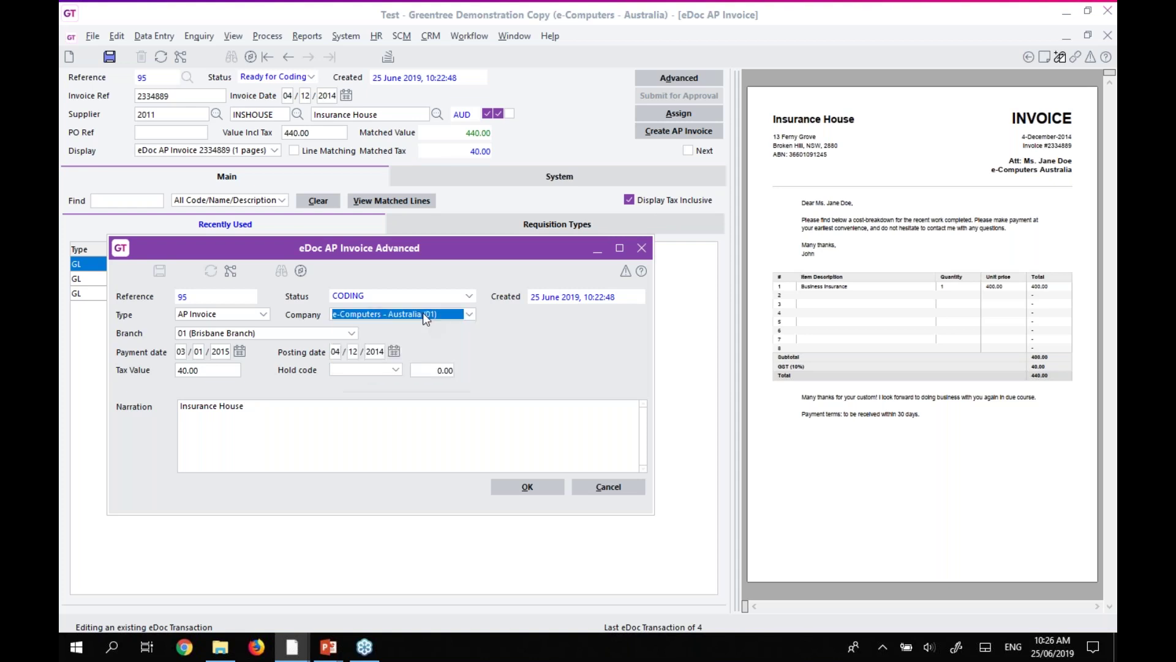
# Try the Waiting Approval hold code with hold amounts of 400 and 40, cancel, and close the invoice without saving.
pyautogui.click(395, 370)
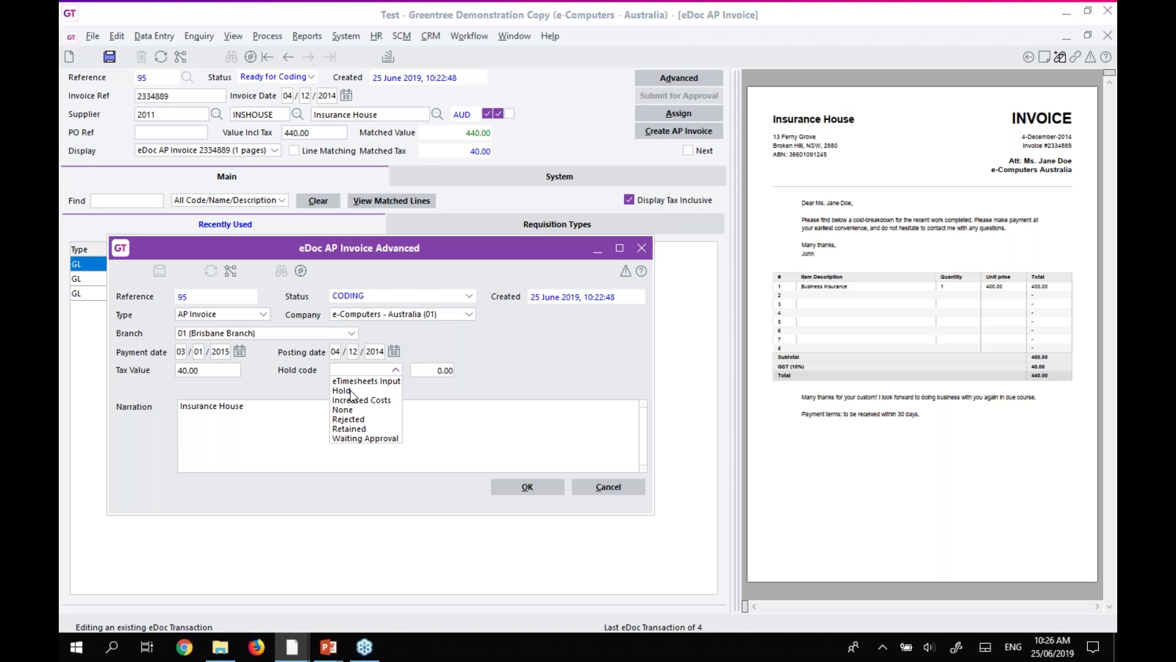
pyautogui.click(364, 439)
pyautogui.click(424, 368)
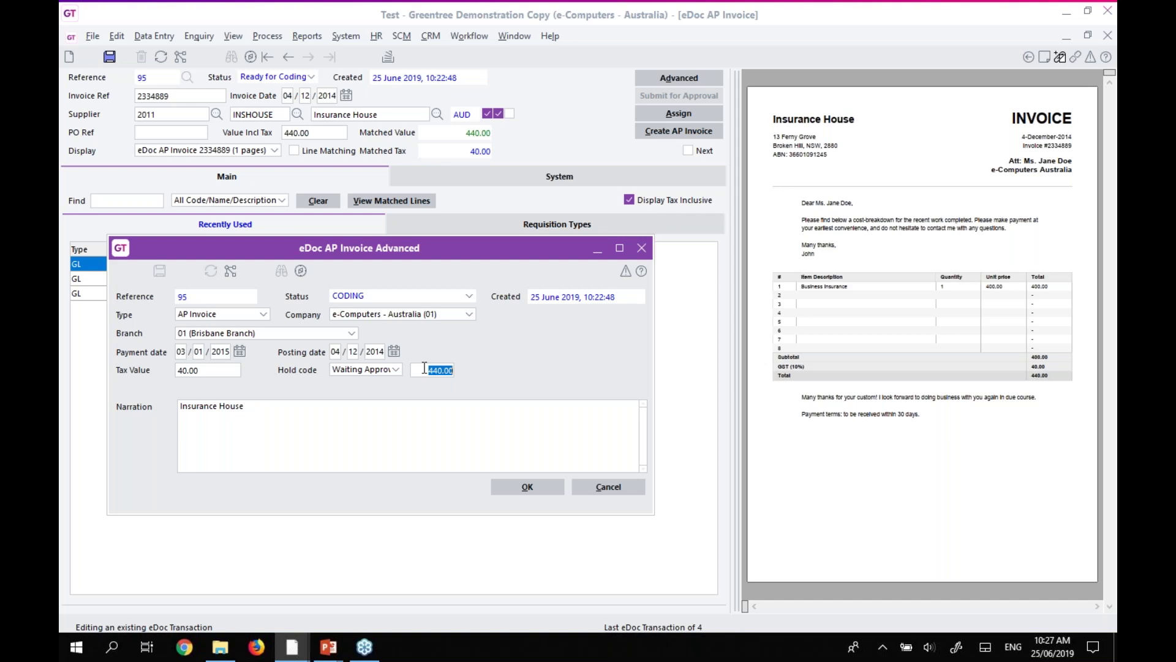
pyautogui.write('400')
pyautogui.press('Tab')
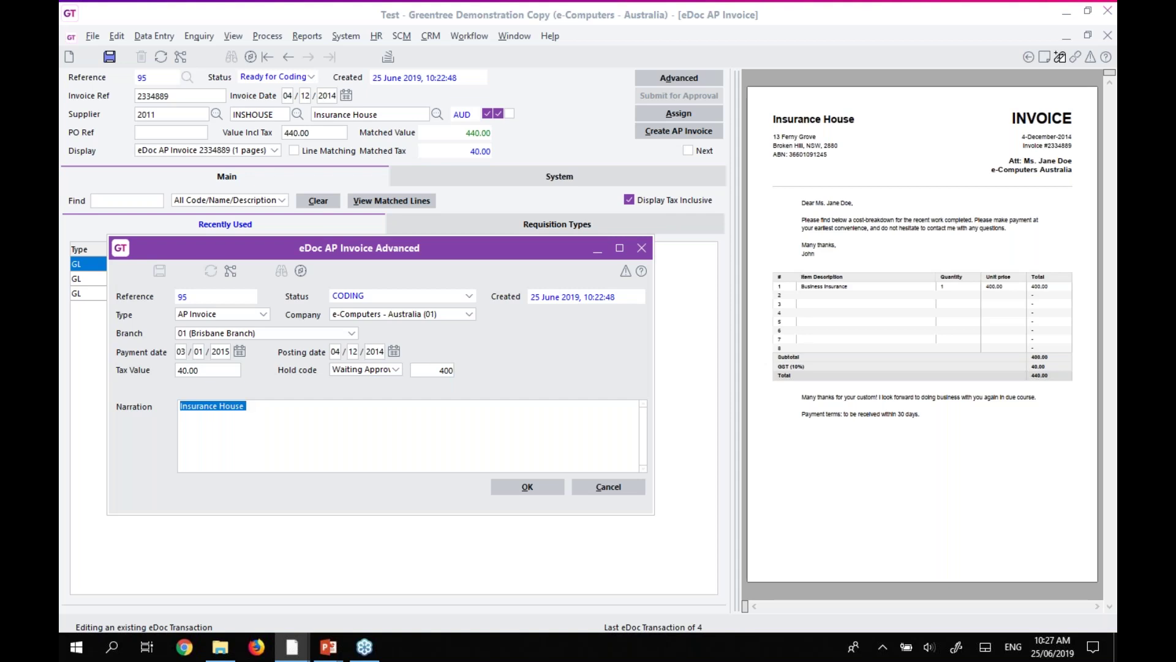
pyautogui.hotkey('shift', 'Tab')
pyautogui.write('40')
pyautogui.click(635, 485)
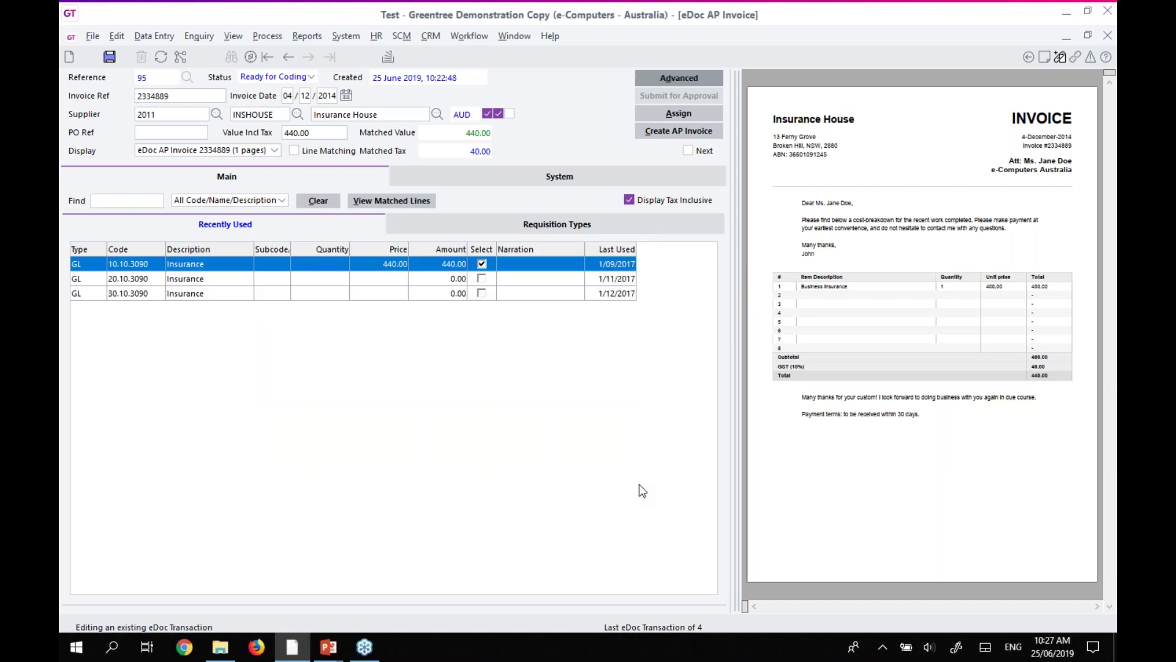
pyautogui.click(1108, 36)
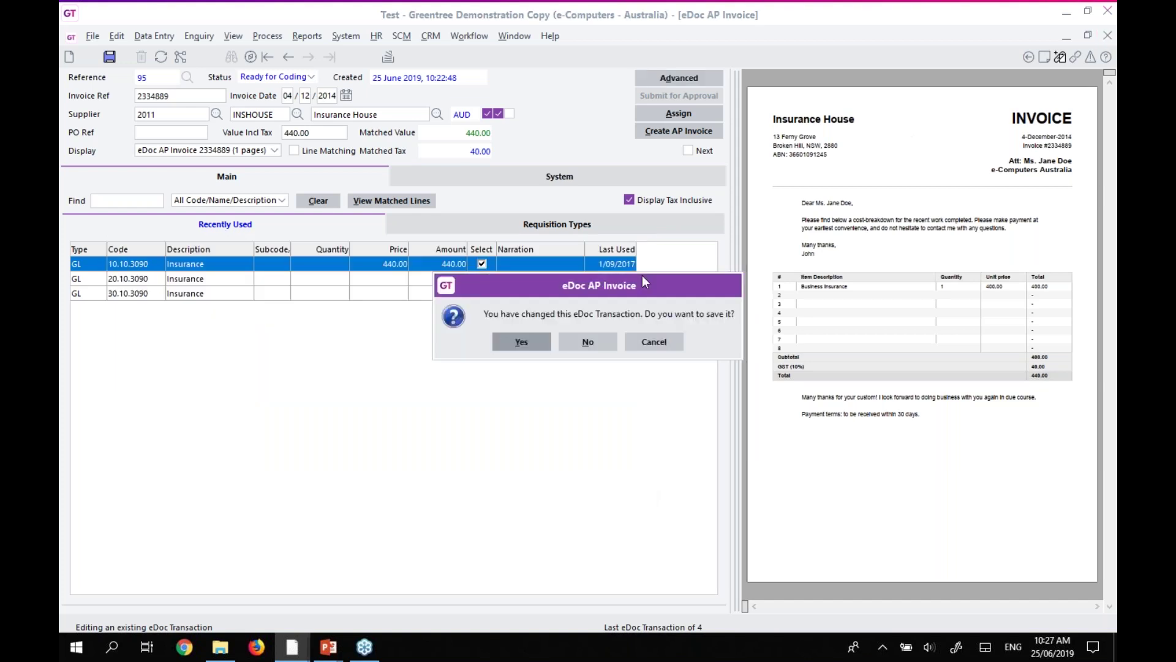
pyautogui.click(592, 342)
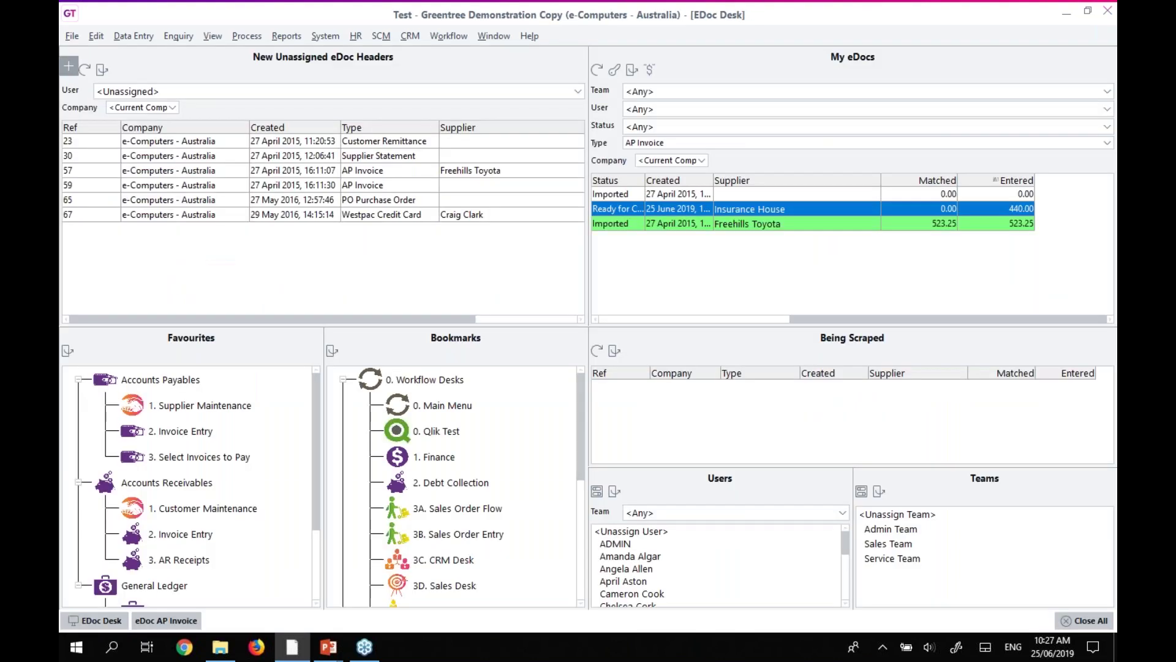
# Switch to File Explorer for the supplier statement, and refresh the unassigned eDocs and the Being Scraped list on the EDoc Desk.
pyautogui.click(220, 647)
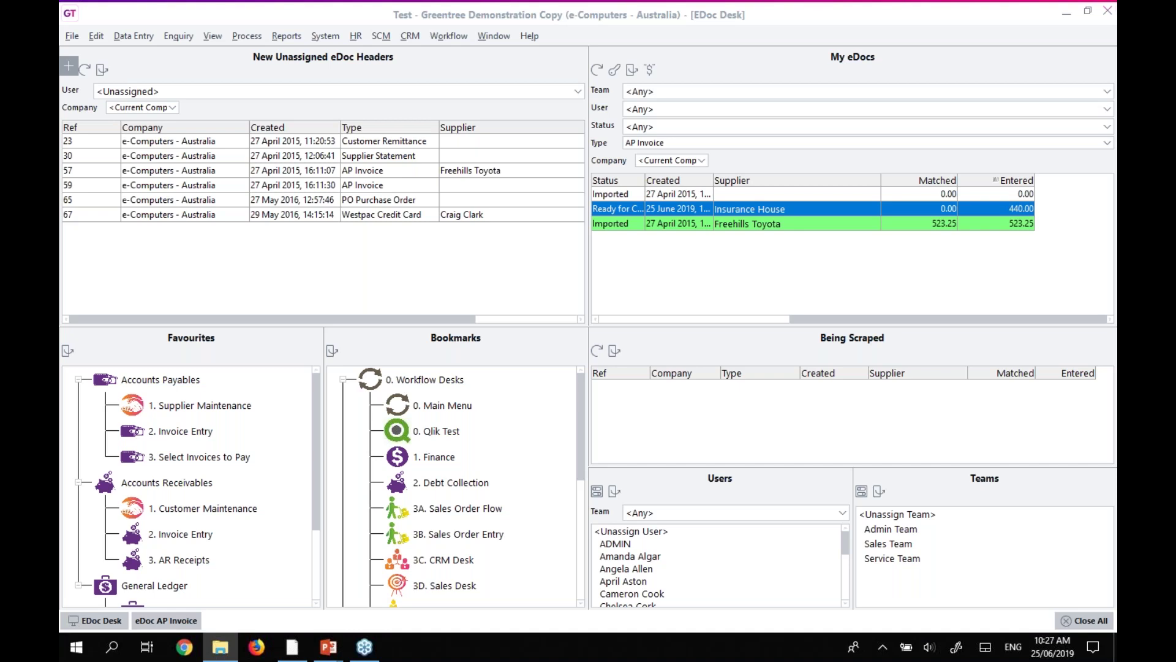
pyautogui.click(85, 69)
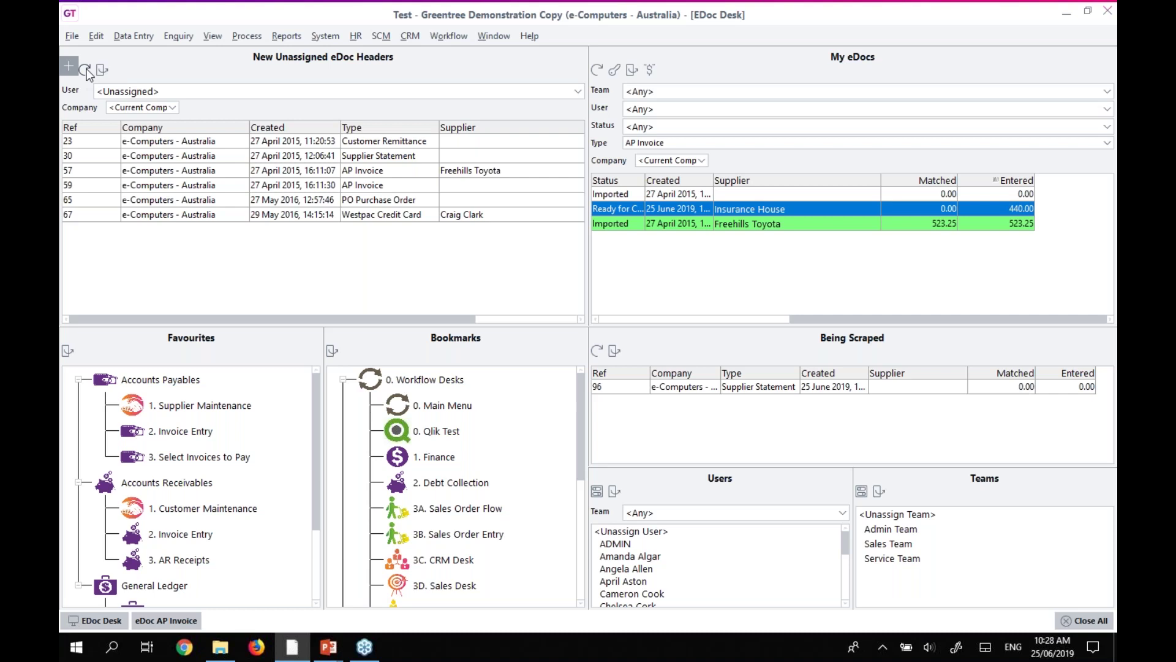
pyautogui.click(596, 351)
pyautogui.click(597, 351)
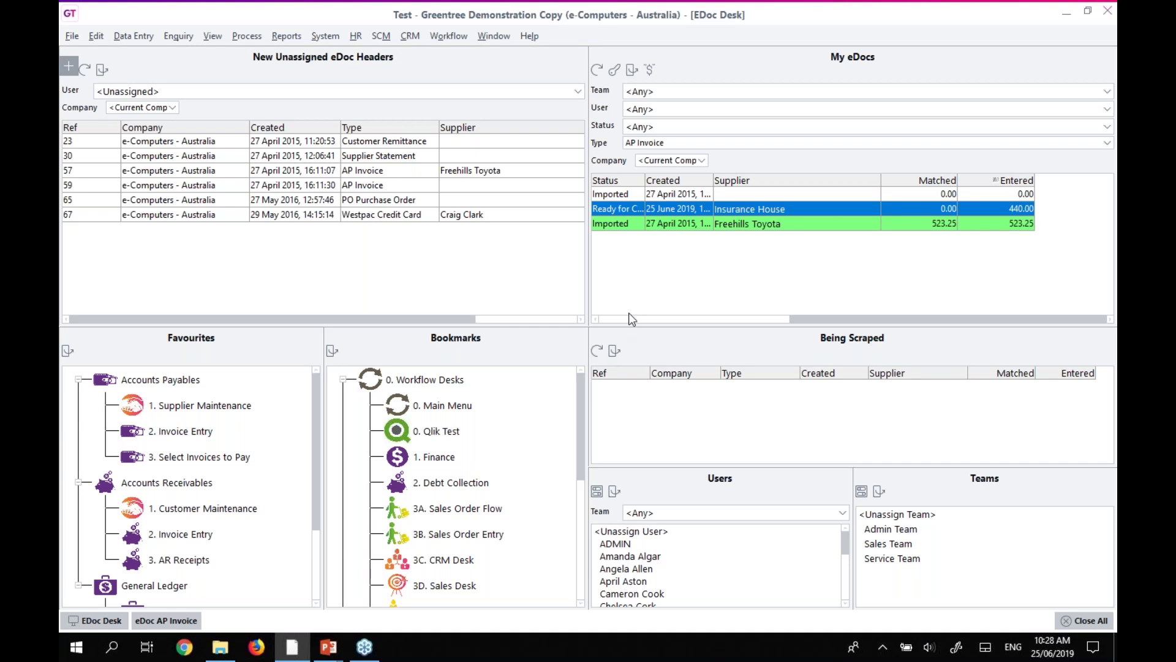
# Set the My eDocs type filter to Supplier Statement.
pyautogui.click(645, 129)
pyautogui.click(644, 142)
pyautogui.click(643, 144)
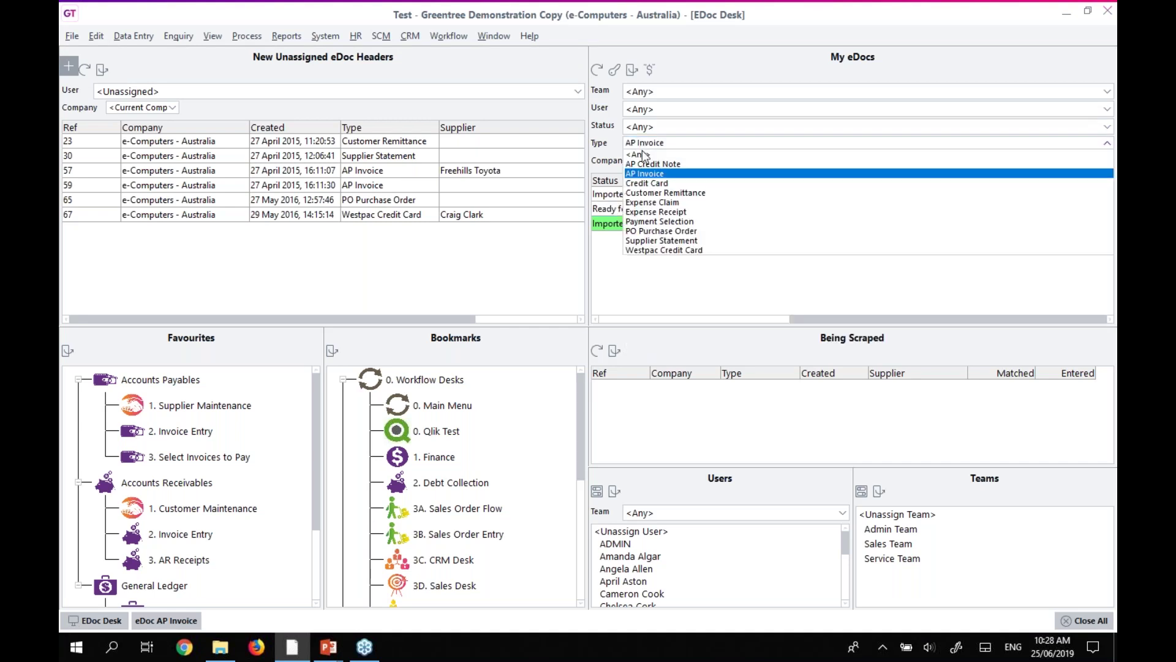
pyautogui.click(663, 241)
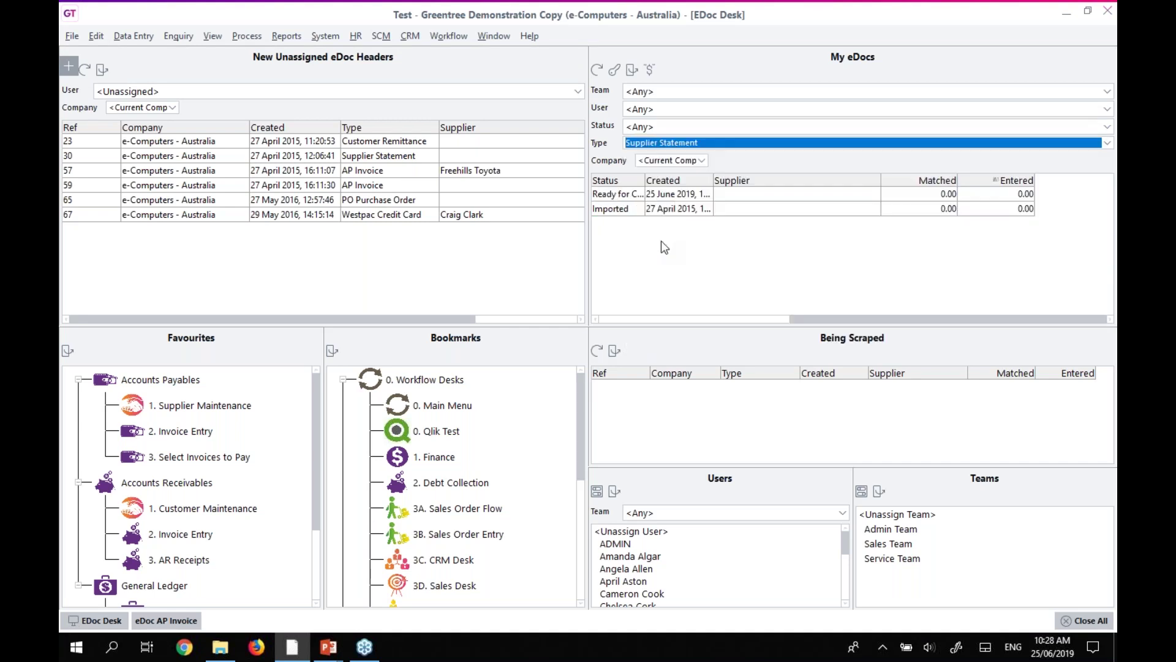
# Open the supplier statement eDoc created 25 June 2019, accept Computer and Parts Maintenance as its supplier, and maximize the window.
pyautogui.doubleClick(620, 194)
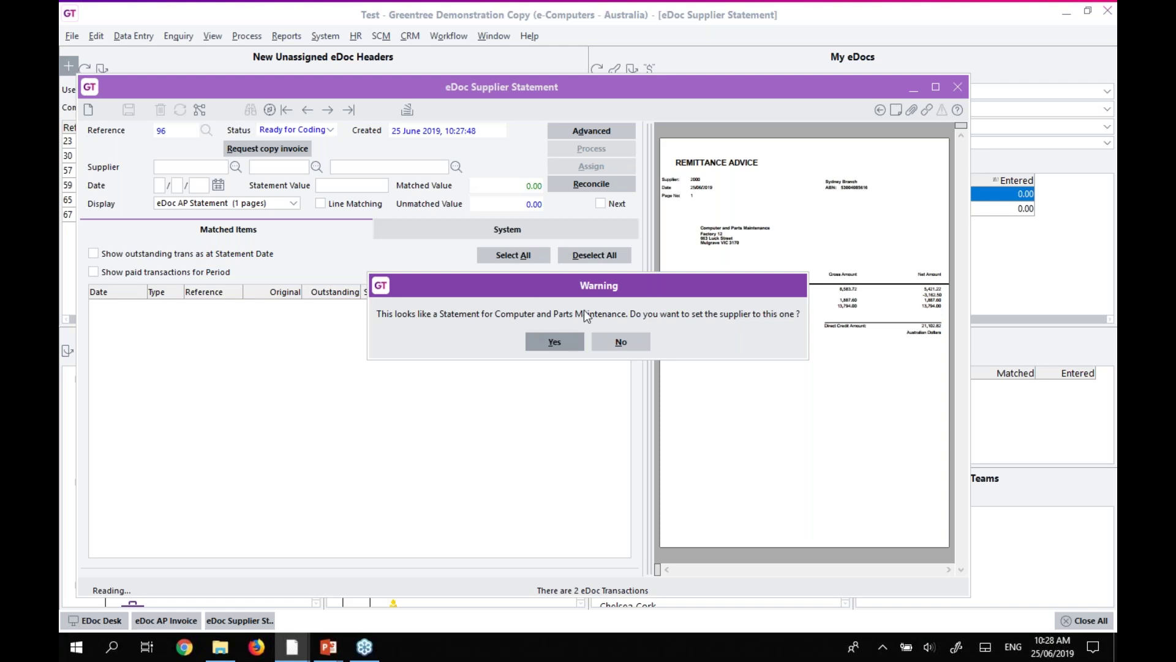
pyautogui.click(554, 341)
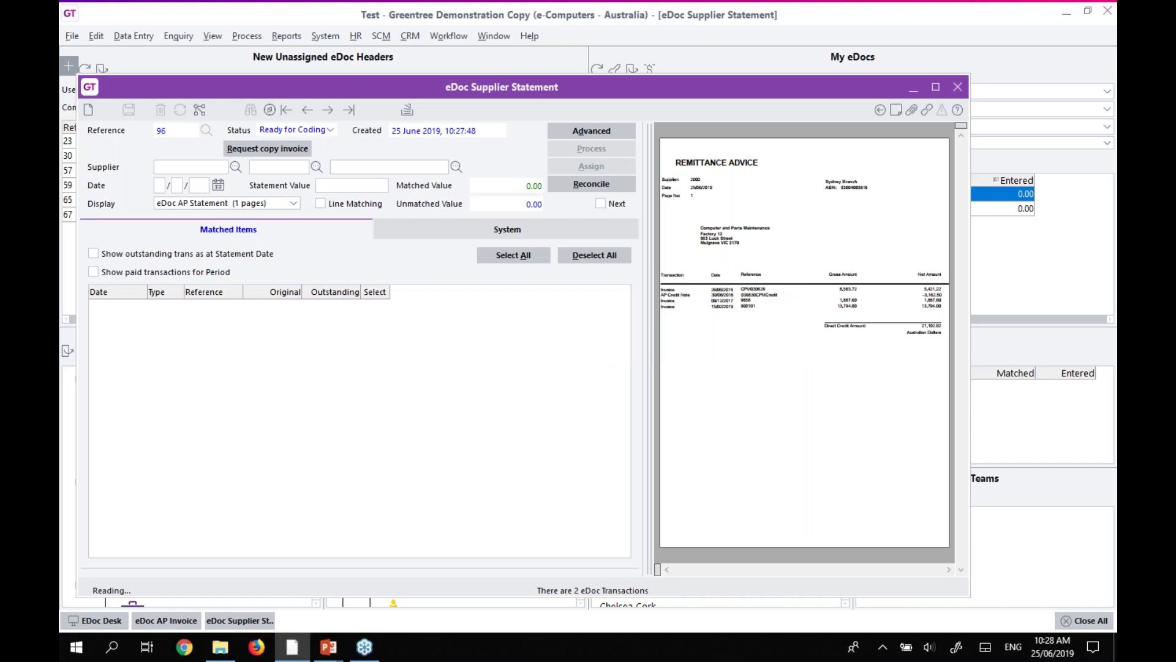
pyautogui.doubleClick(598, 87)
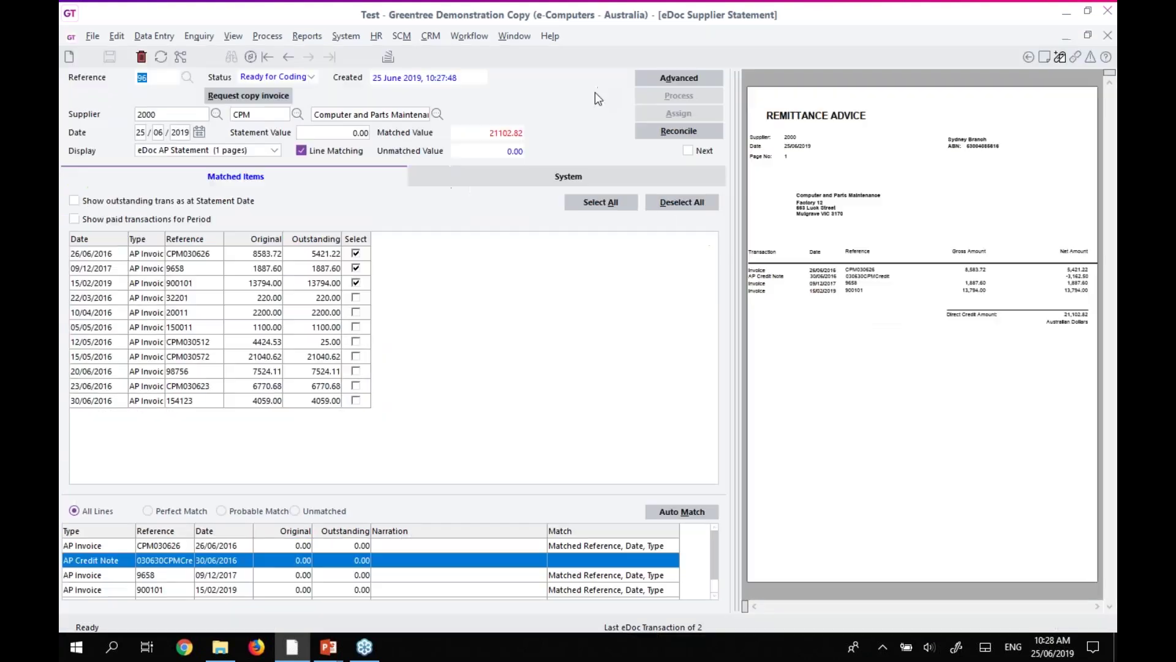
# Examine the scraped statement lines and the matched AP invoices CPM030626, 9658 and 900101.
pyautogui.moveTo(715, 548); pyautogui.dragTo(716, 553)
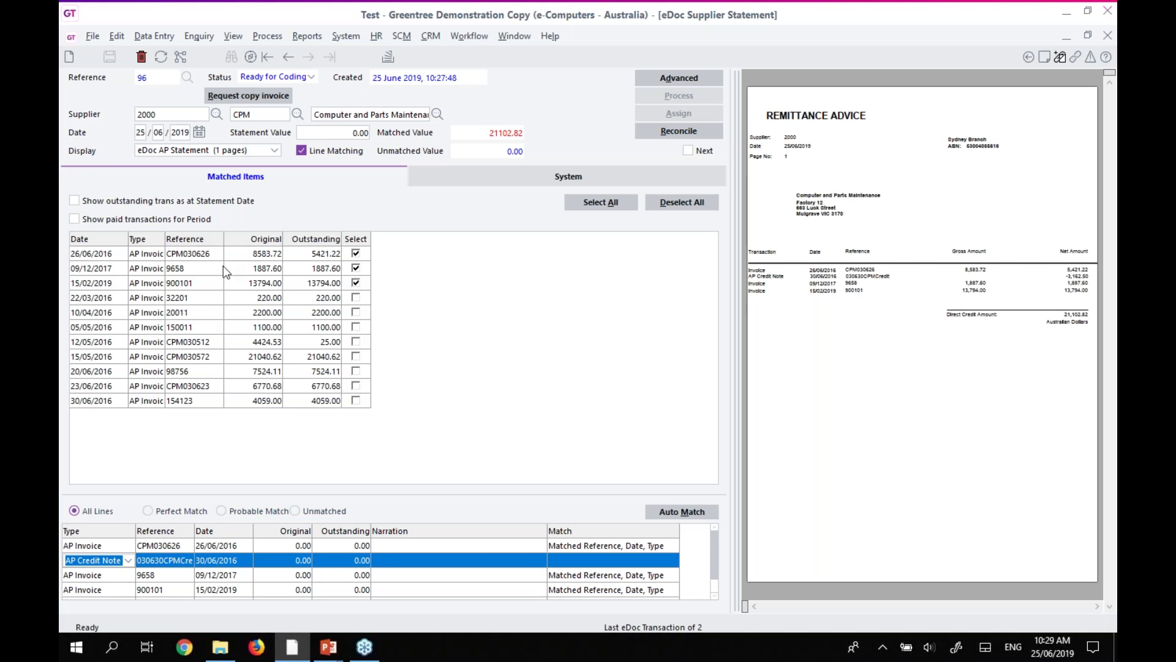
pyautogui.click(199, 256)
pyautogui.click(194, 267)
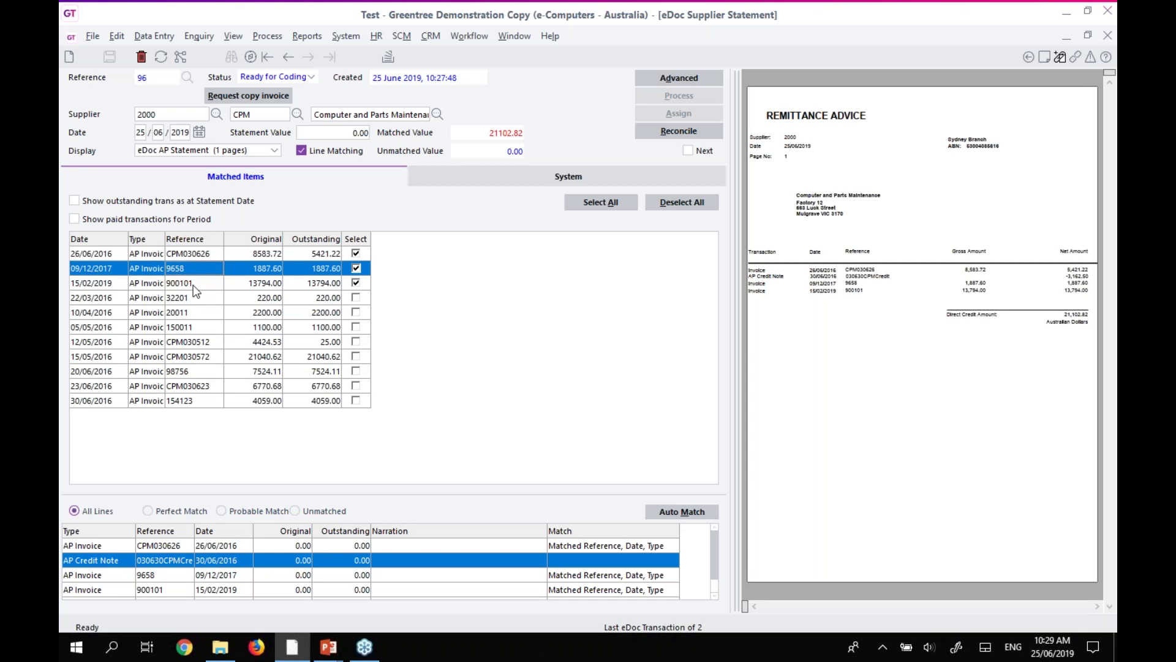
pyautogui.click(195, 284)
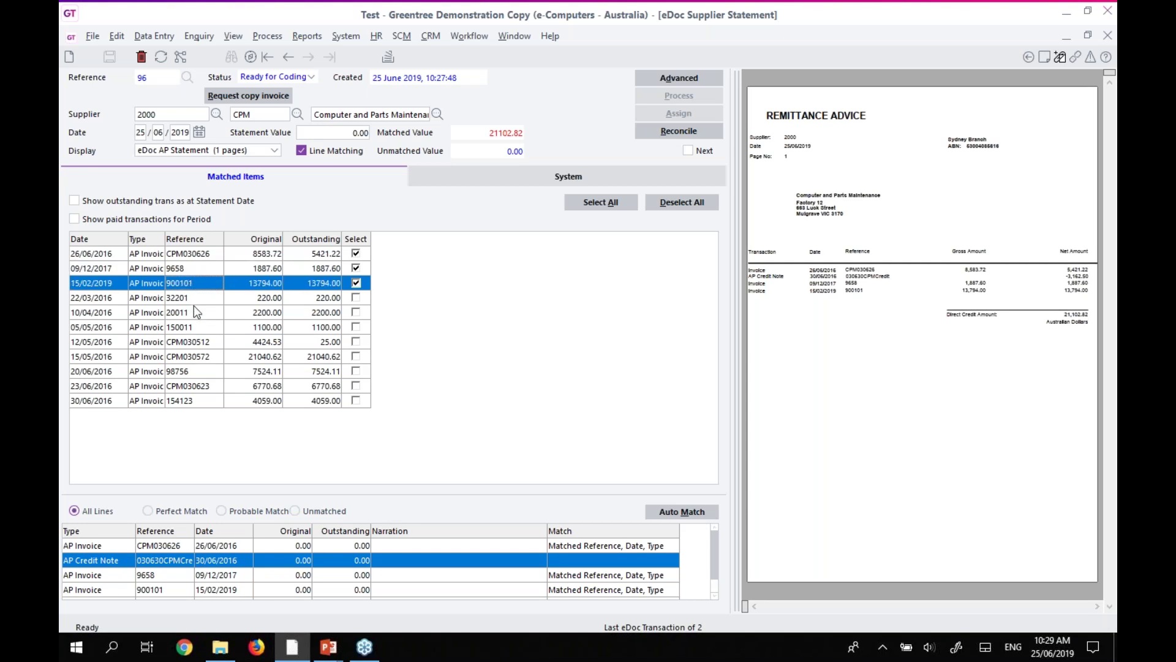
# Enlarge the statement lines area and view its lines filtered by Perfect Match, Unmatched and Probable Match.
pyautogui.moveTo(283, 495); pyautogui.dragTo(283, 419)
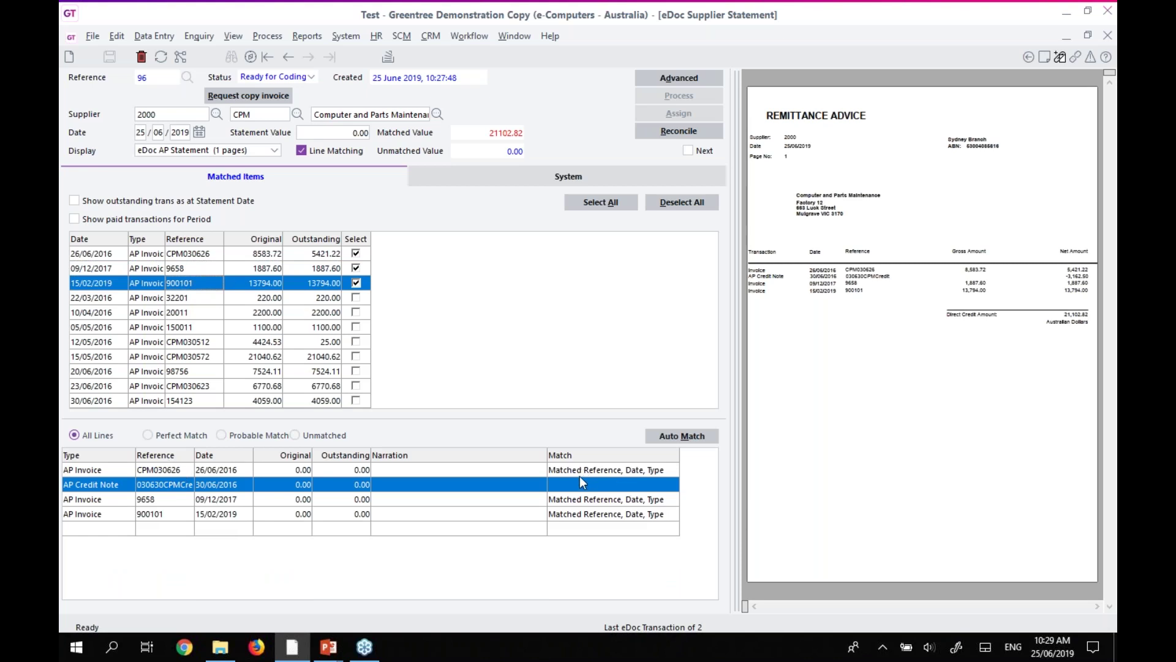
pyautogui.click(173, 435)
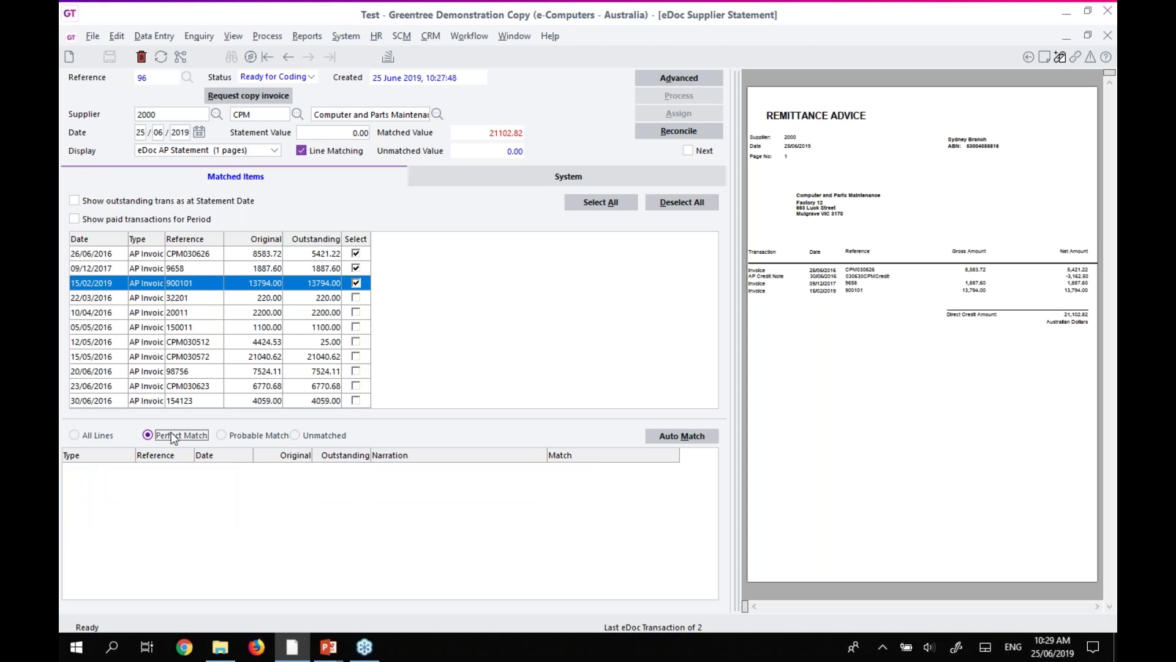
pyautogui.click(304, 435)
pyautogui.click(248, 435)
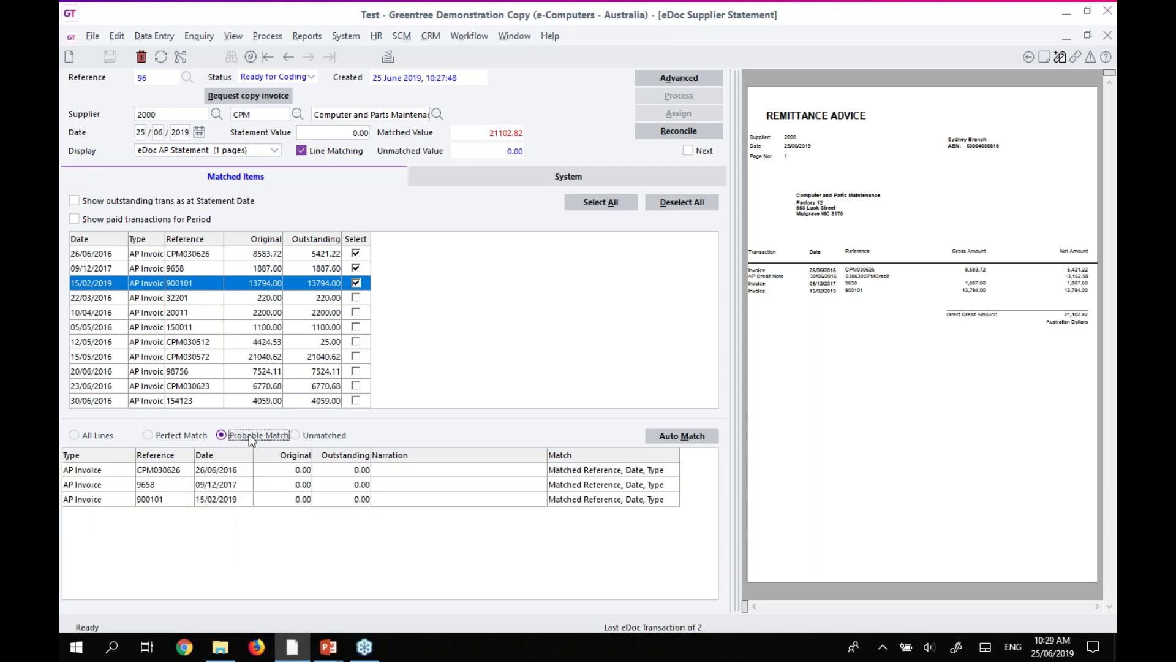
# Compare the Perfect Match and Probable Match statement lines and highlight the probable match for AP invoice CPM030626.
pyautogui.click(172, 436)
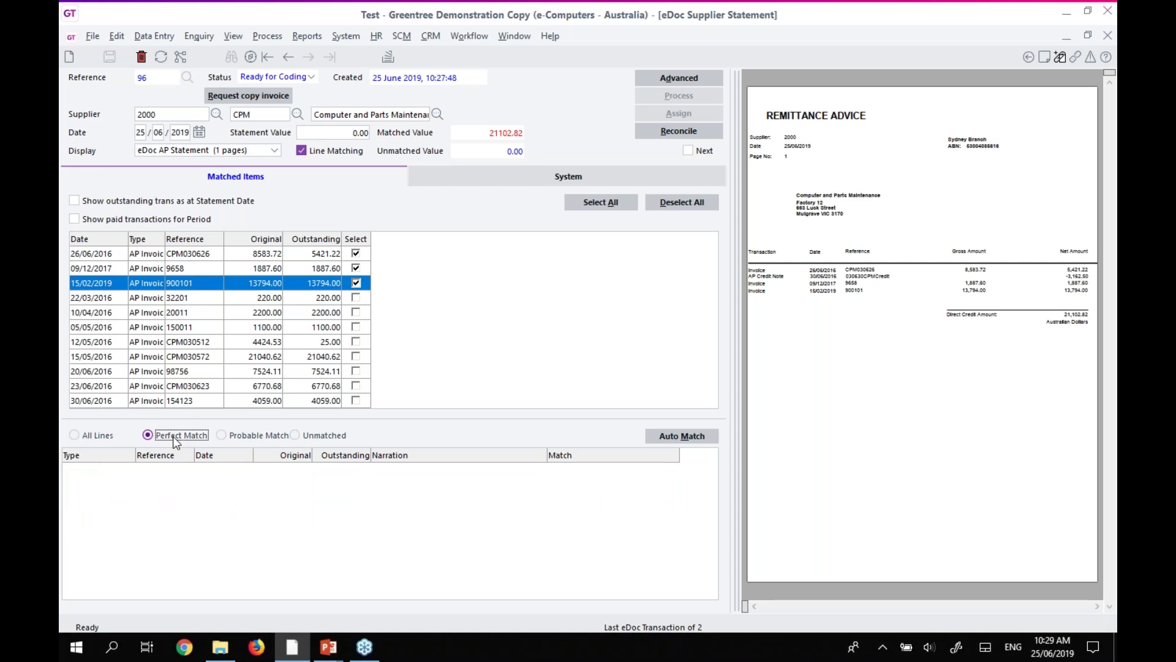
pyautogui.click(239, 435)
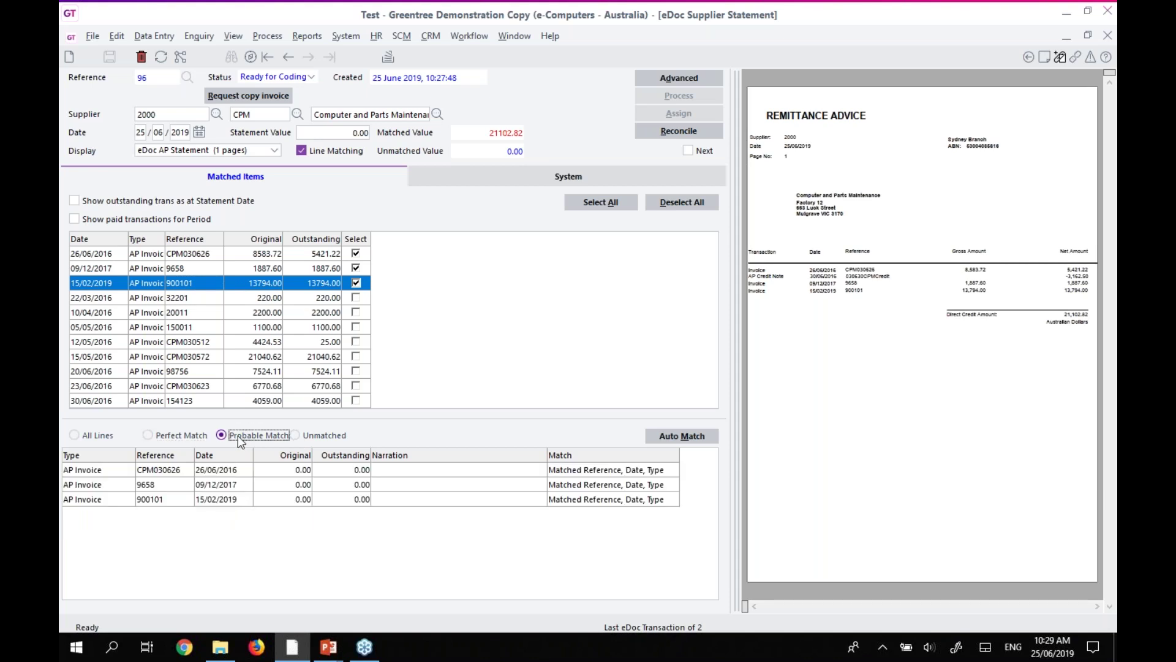
pyautogui.click(587, 473)
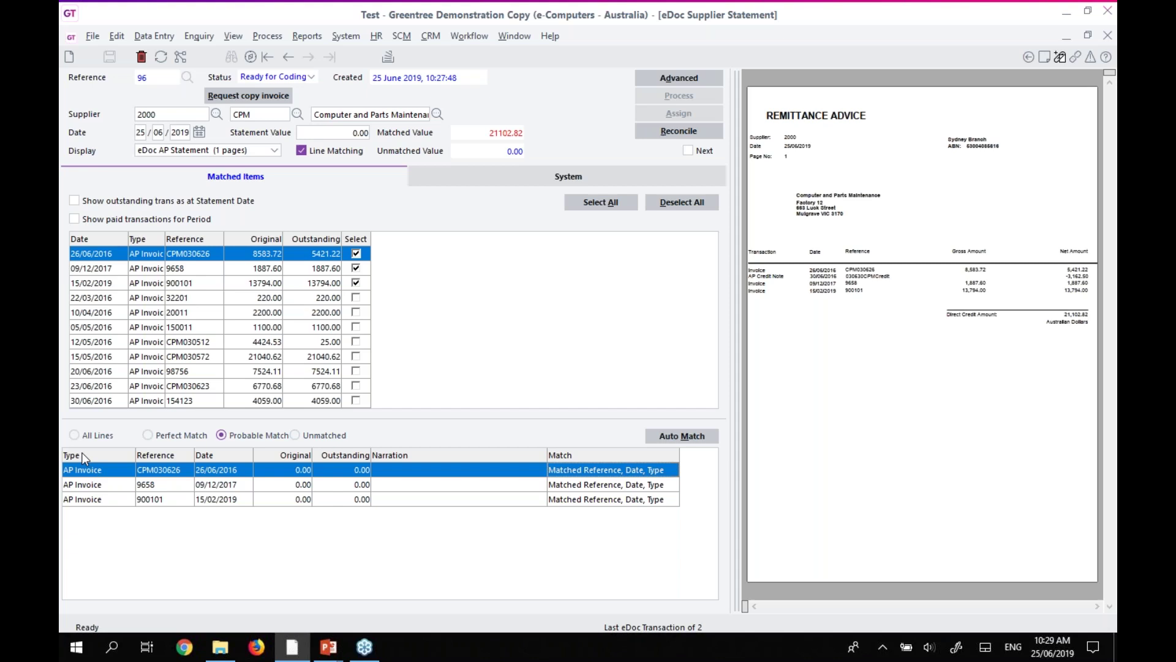
pyautogui.click(402, 470)
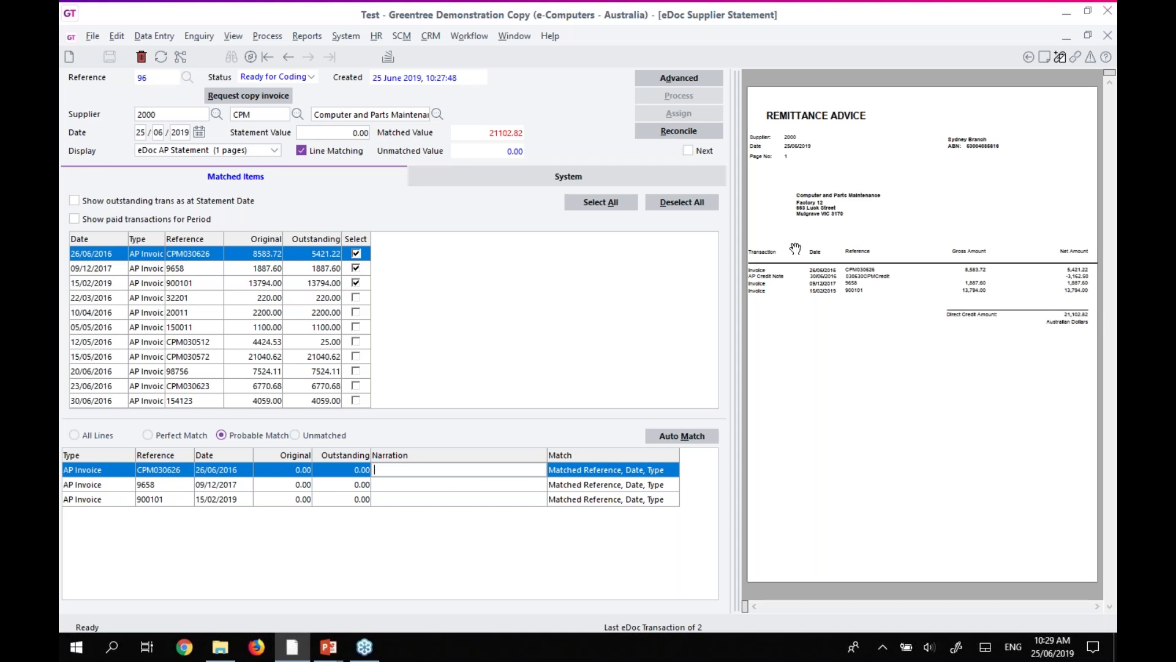
# Set the supplier statement's Statement Value to 21102.82.
pyautogui.click(319, 133)
pyautogui.write('211102.85')
pyautogui.press('BackSpace')
pyautogui.write('2')
pyautogui.press('Tab')
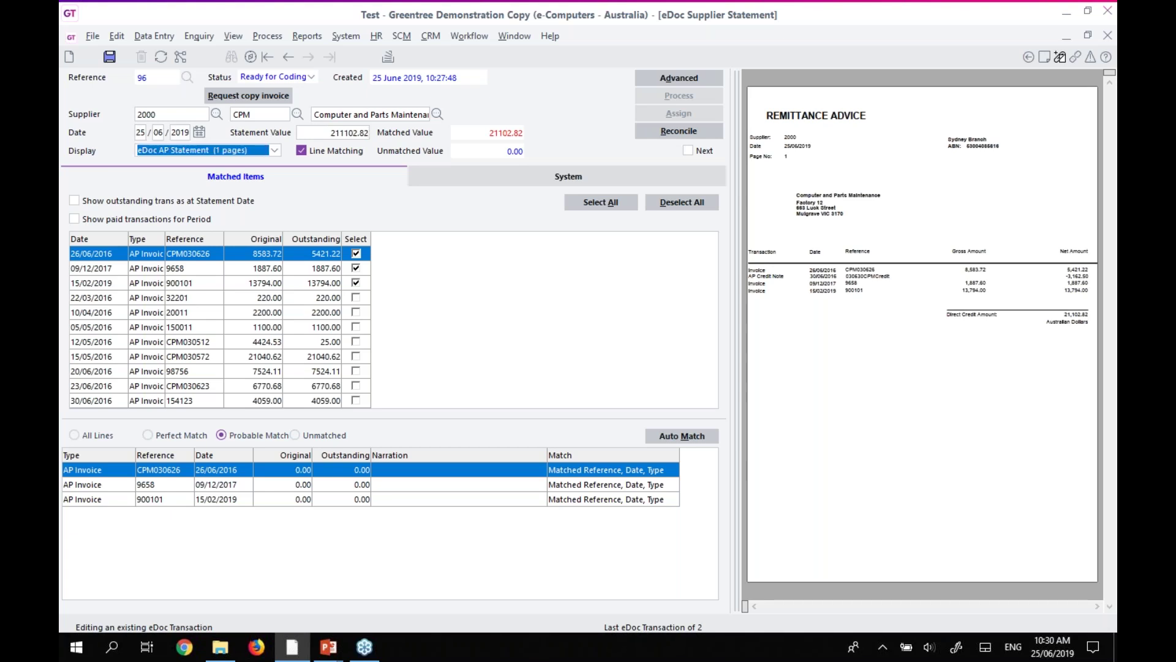
pyautogui.doubleClick(337, 132)
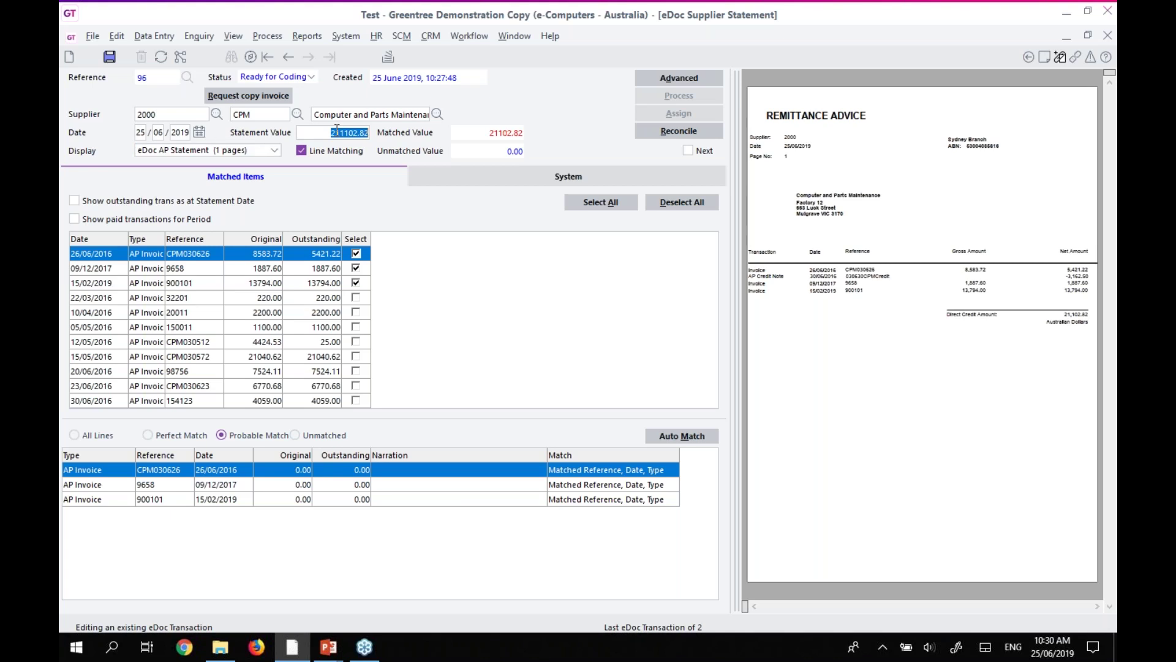
pyautogui.click(335, 130)
pyautogui.press('BackSpace')
pyautogui.press('Tab')
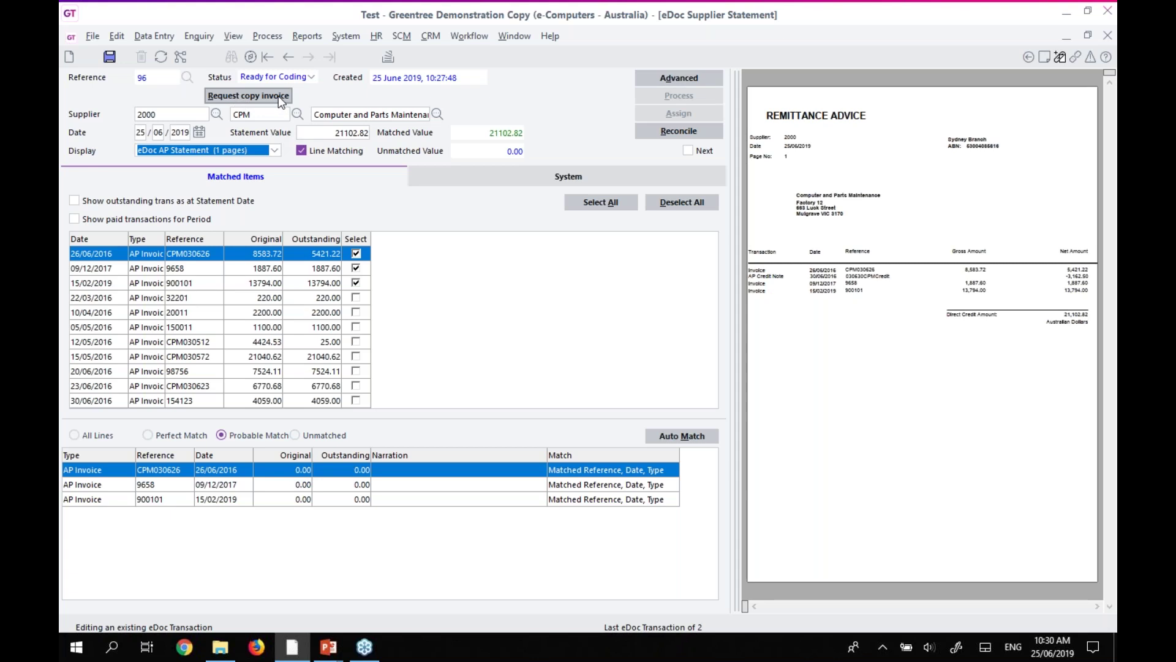
# Preview the copy-invoice request email for the unmatched AP credit note without sending it, and reconcile the supplier statement.
pyautogui.click(295, 435)
pyautogui.click(211, 471)
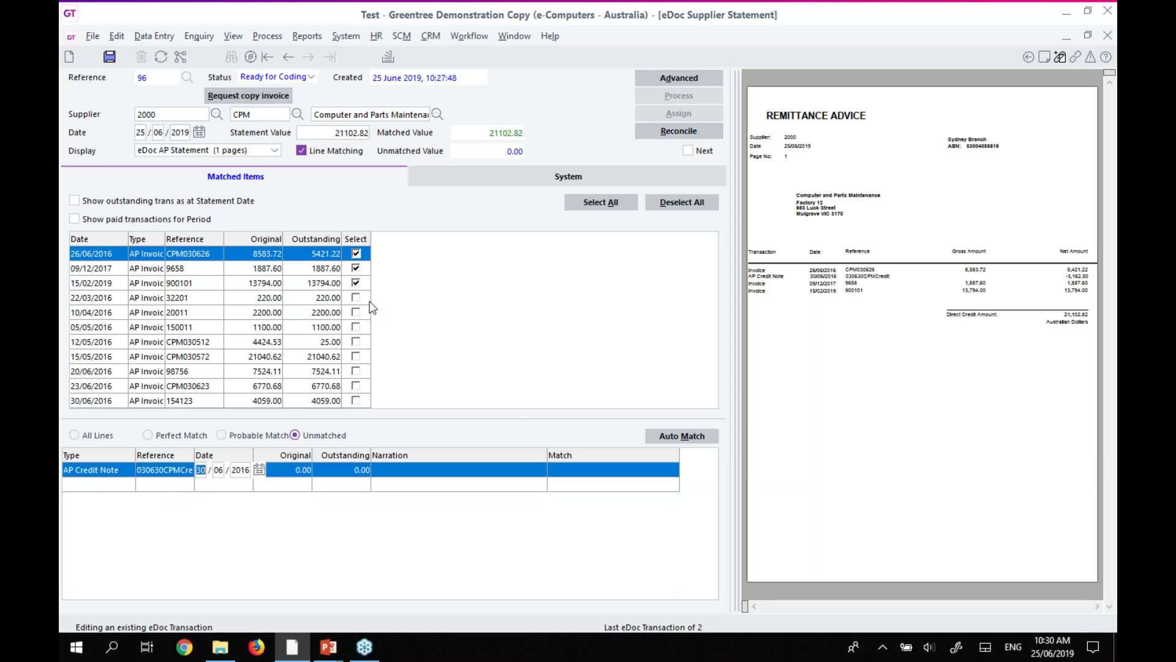
pyautogui.click(227, 94)
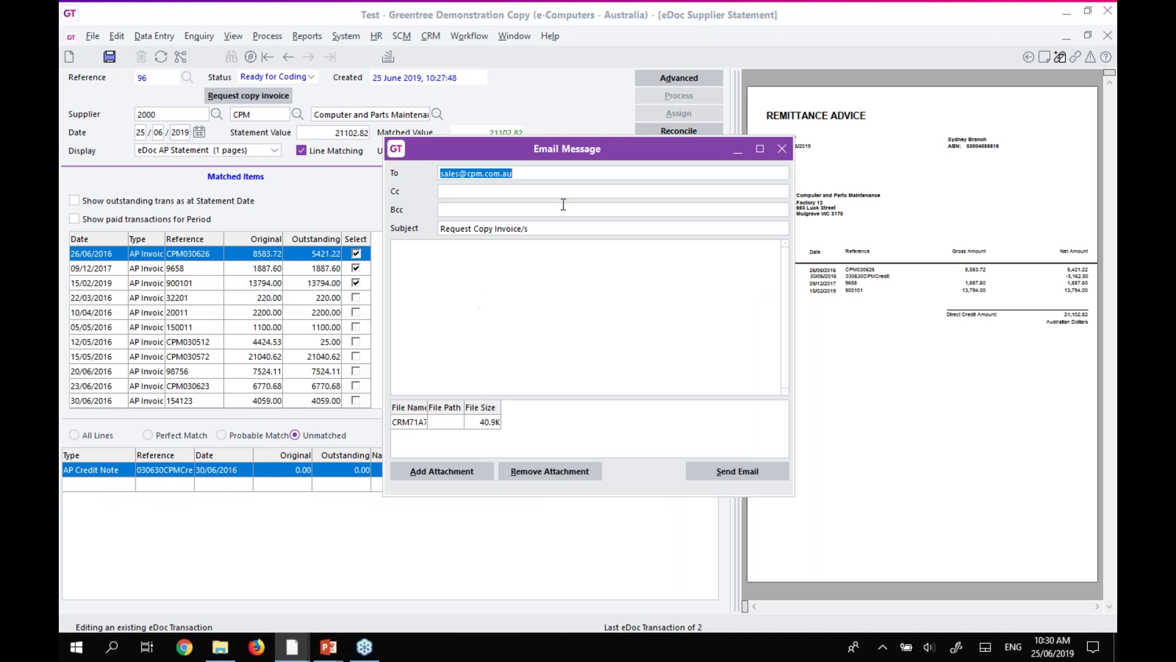
pyautogui.click(437, 258)
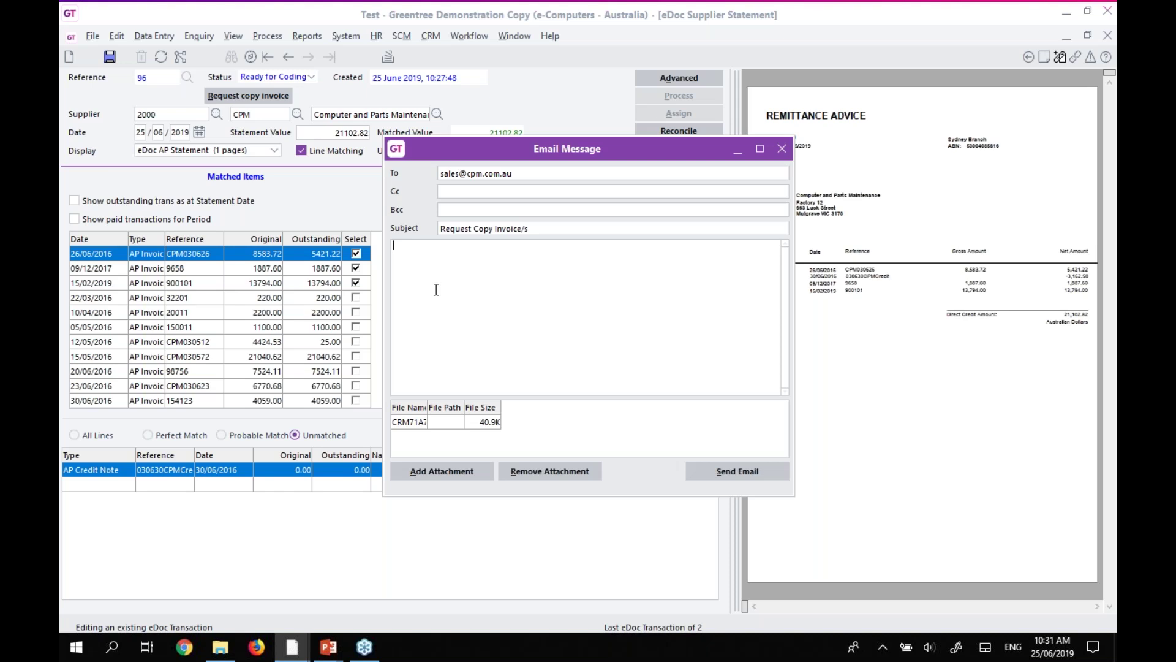
pyautogui.click(781, 148)
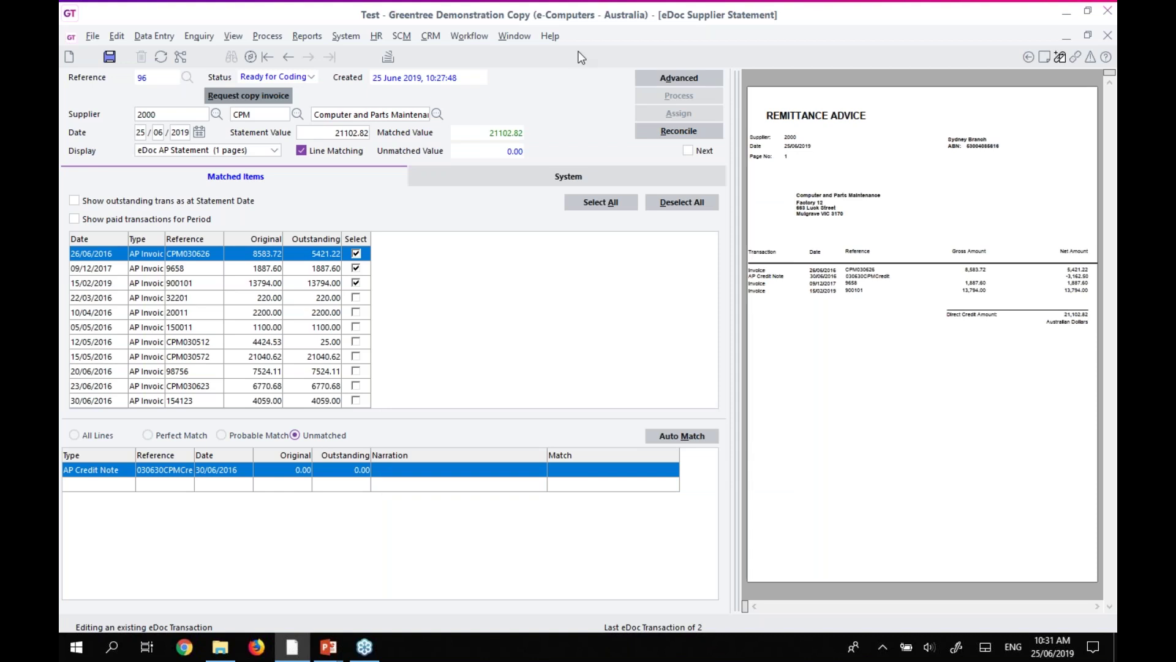
pyautogui.click(679, 132)
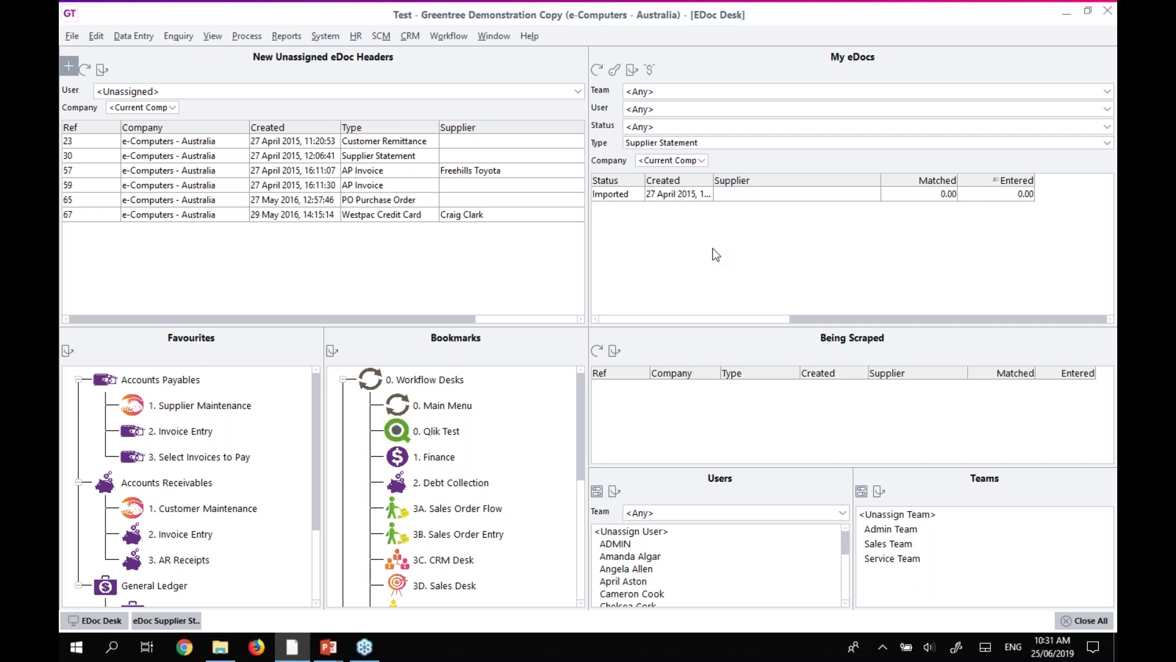
# Open the standard Accounts Payable Select Payments form for payment selections.
pyautogui.click(247, 36)
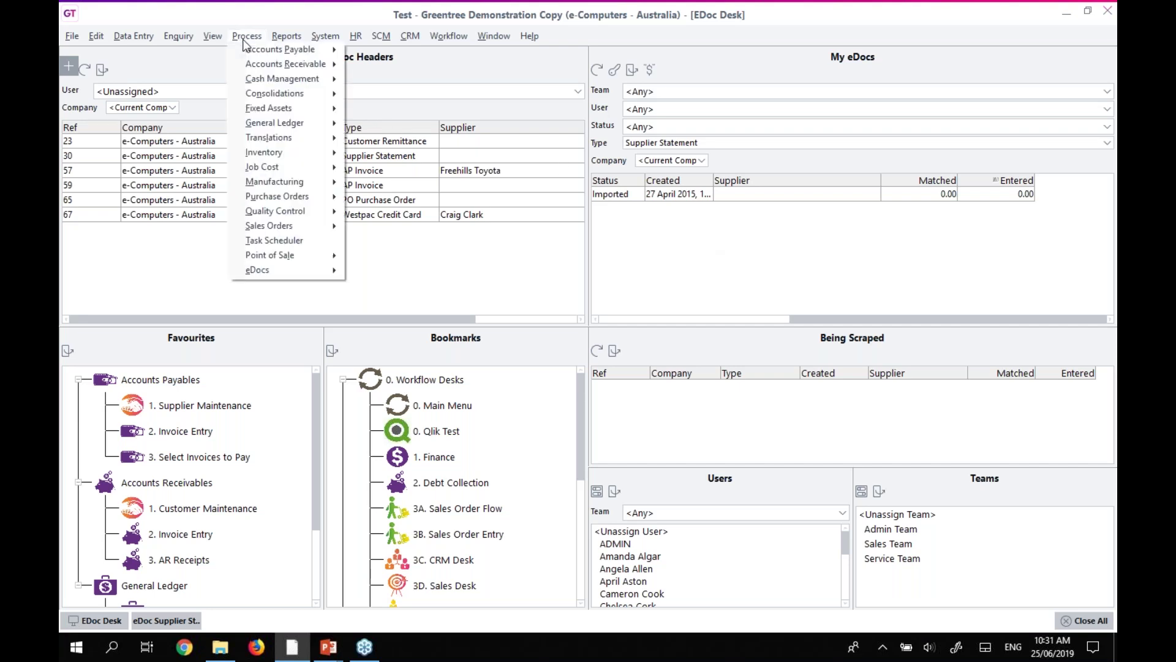
pyautogui.moveTo(248, 54)
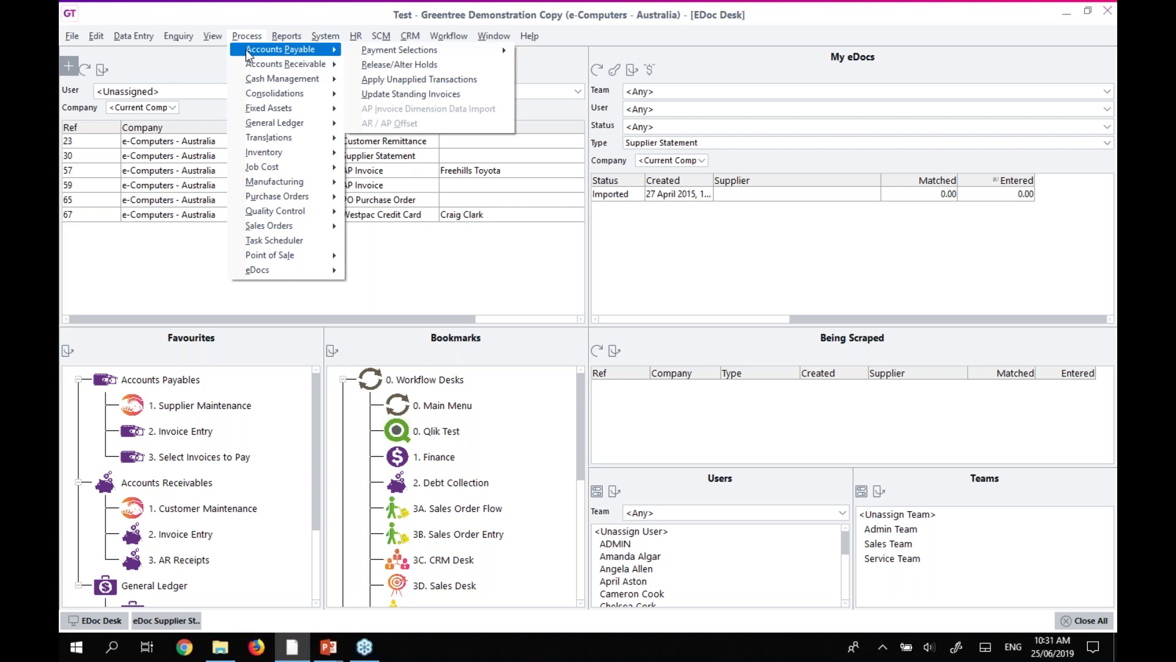
pyautogui.moveTo(377, 55)
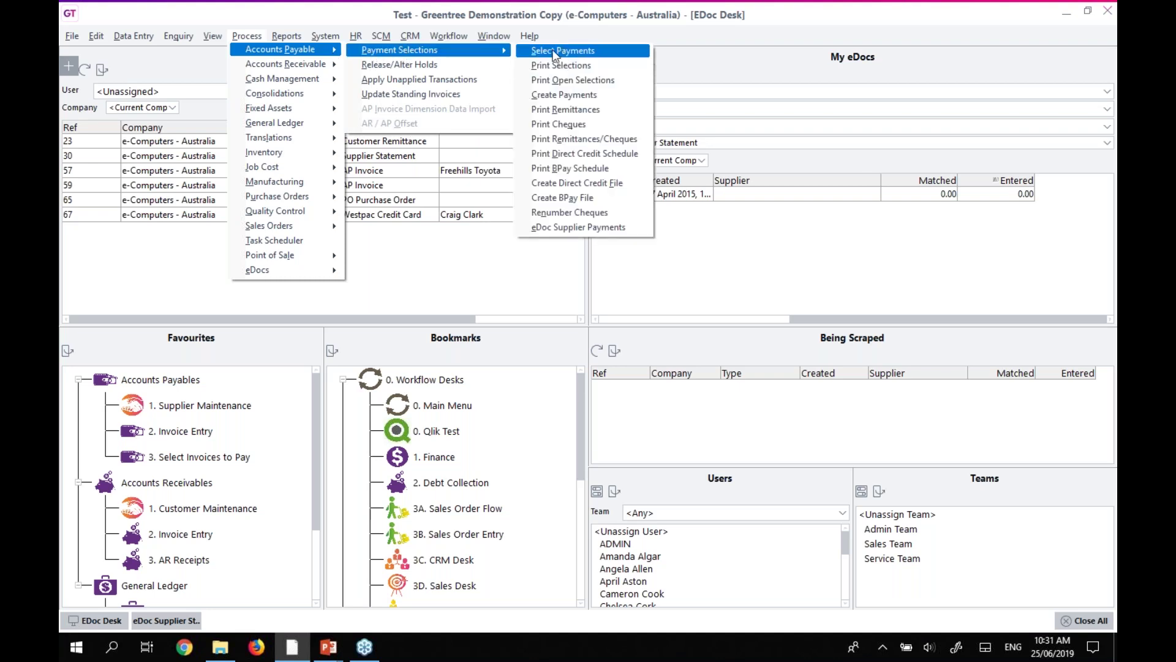
pyautogui.click(576, 52)
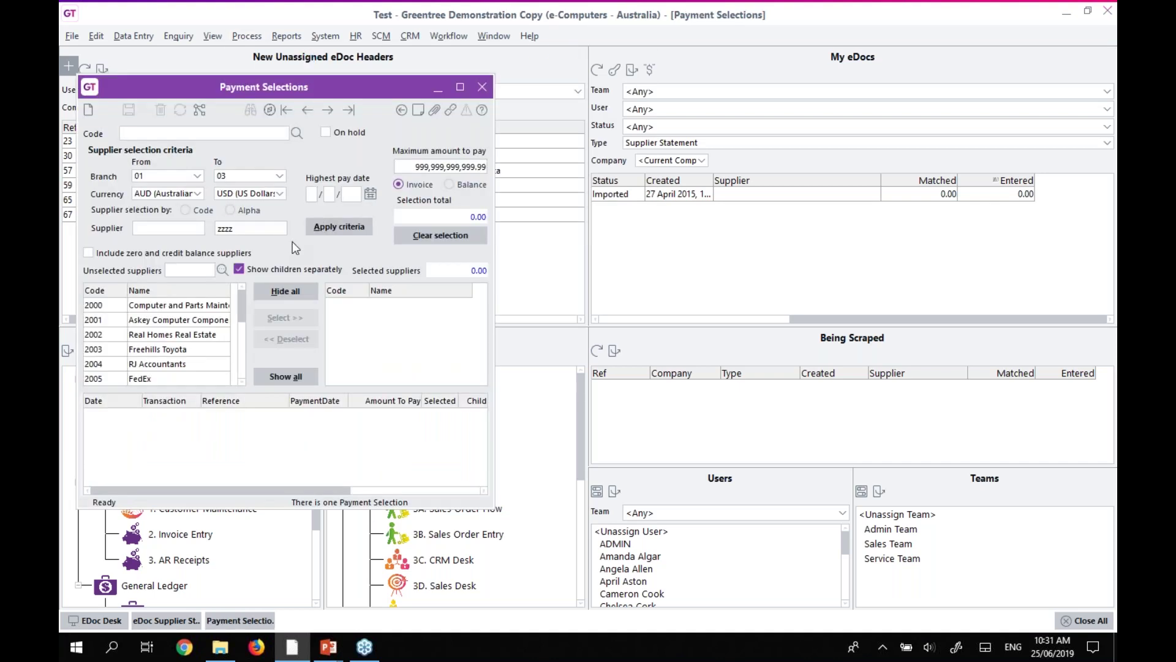
# Open the Accounts Payable eDoc Supplier Payments form and reposition its window higher on the desk.
pyautogui.click(245, 36)
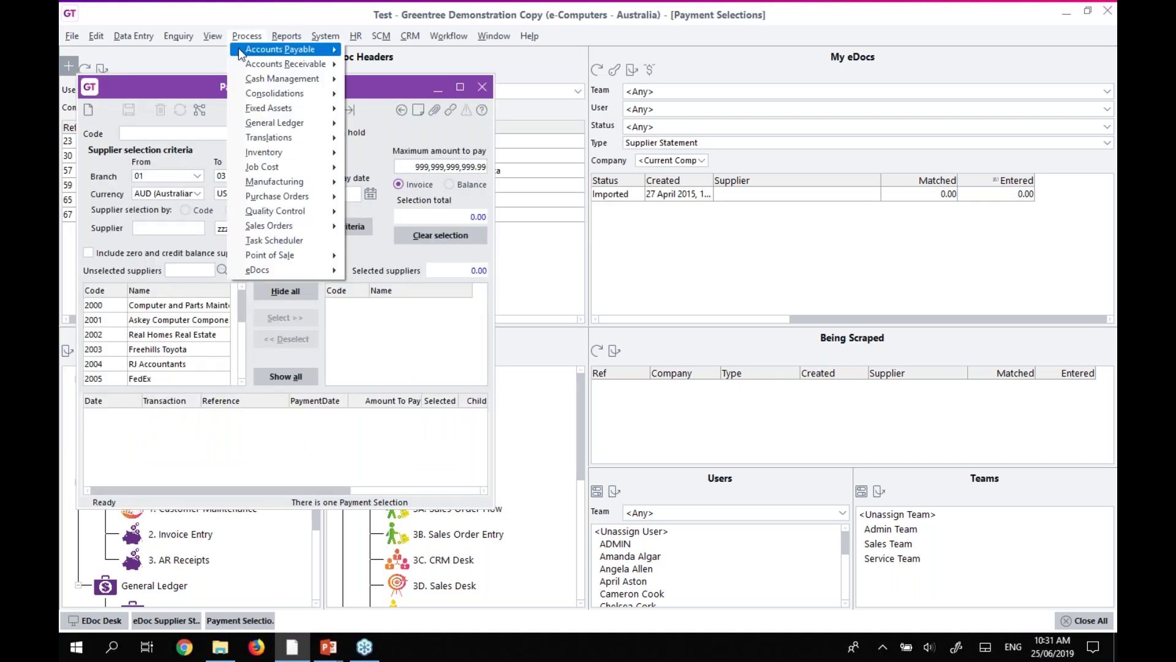
pyautogui.moveTo(237, 47)
pyautogui.moveTo(414, 49)
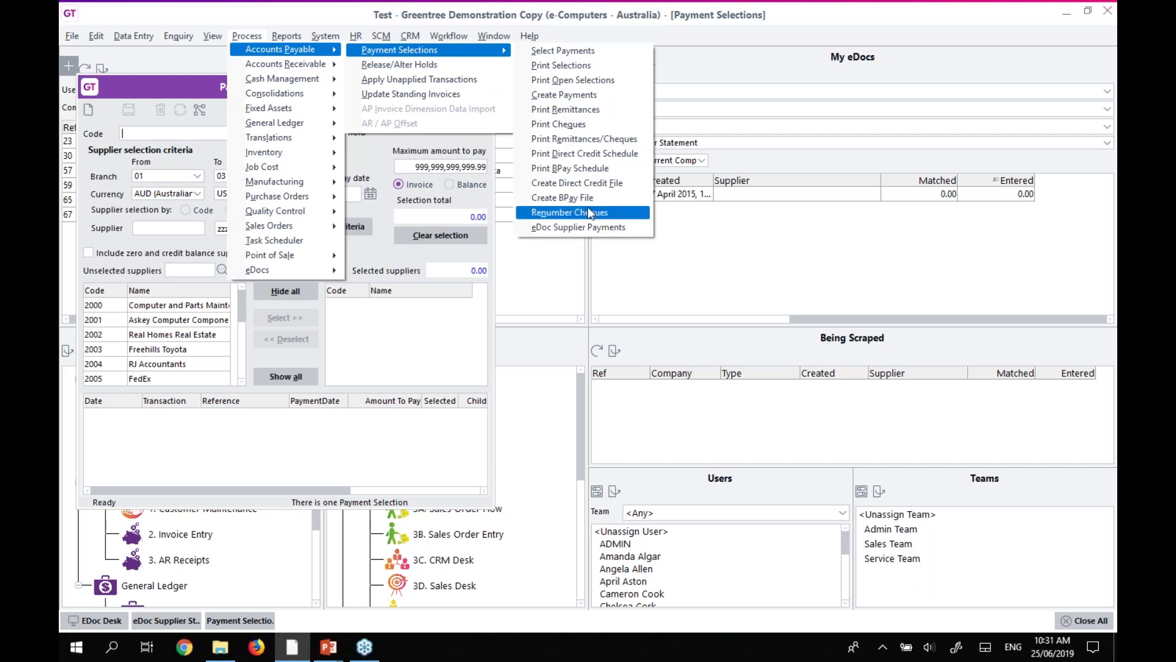
pyautogui.click(572, 229)
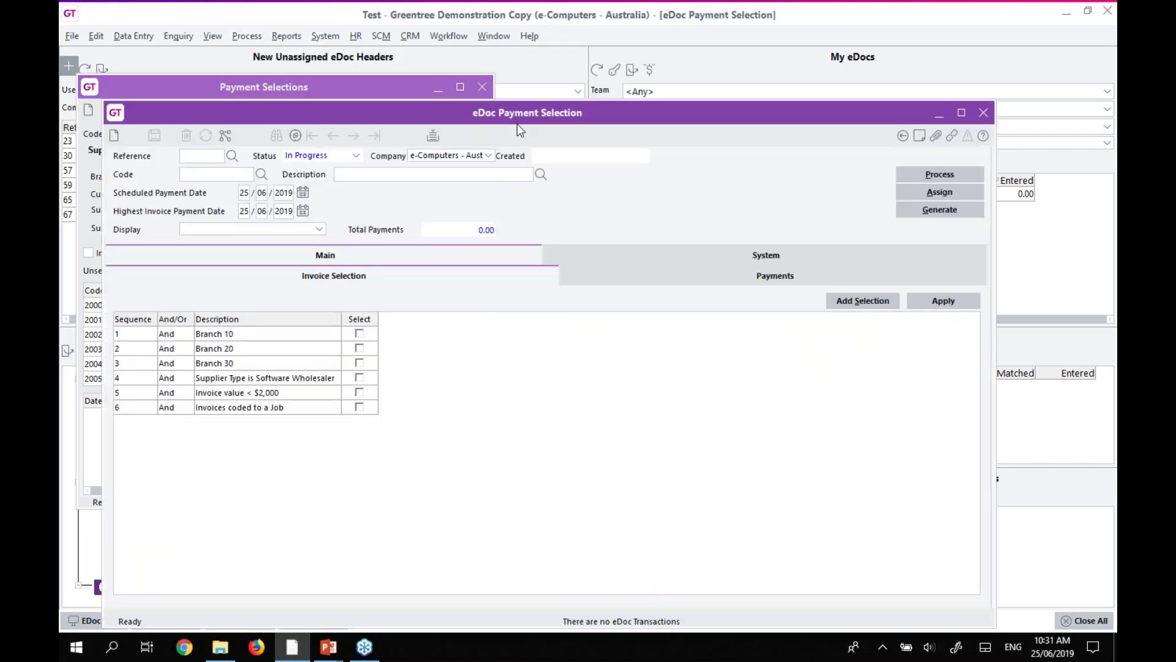
pyautogui.moveTo(517, 125); pyautogui.dragTo(569, 82)
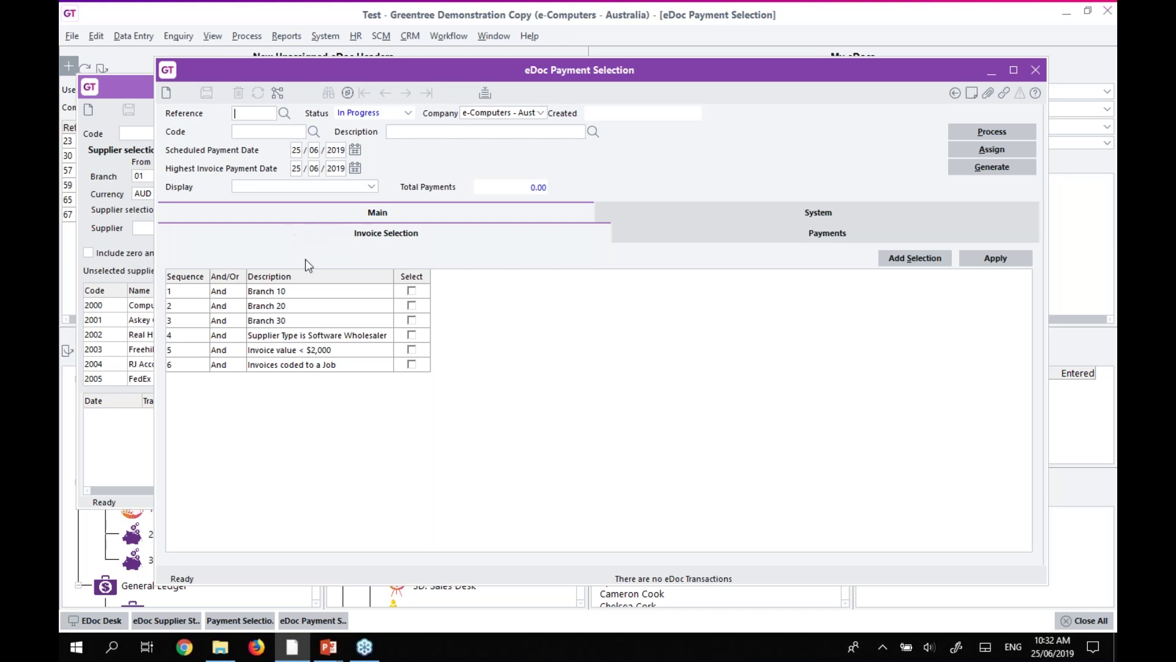
# Examine the predefined invoice selection criteria for branches, supplier type Software Wholesaler and invoice value < $2,000.
pyautogui.click(253, 293)
pyautogui.click(282, 308)
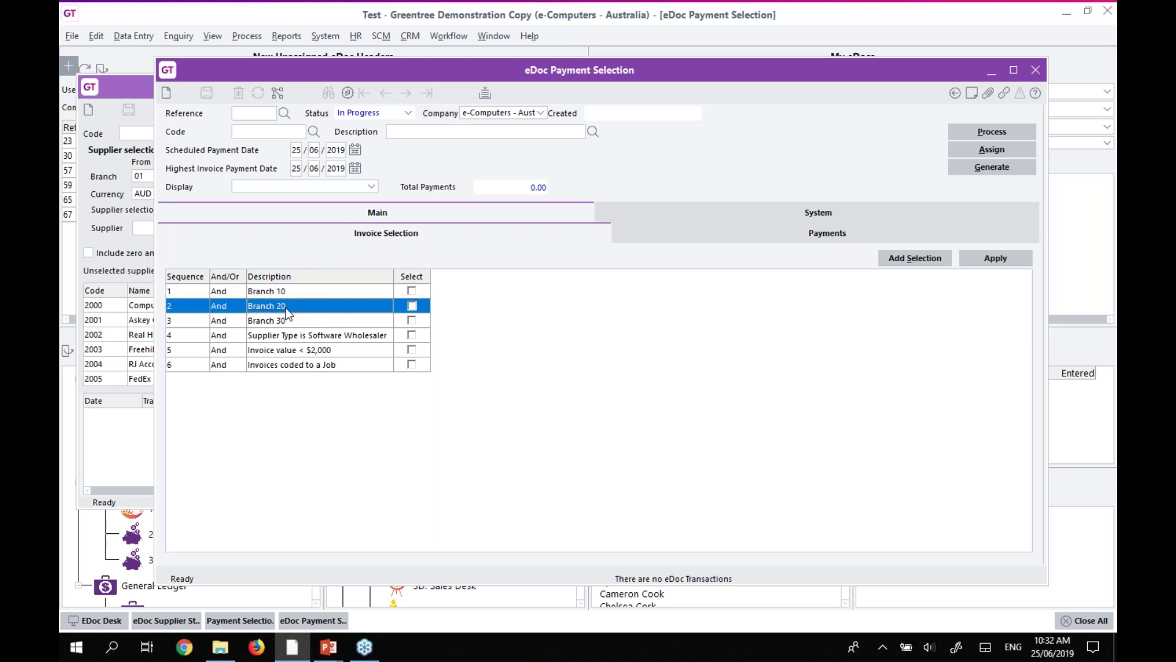
pyautogui.click(285, 317)
pyautogui.click(297, 337)
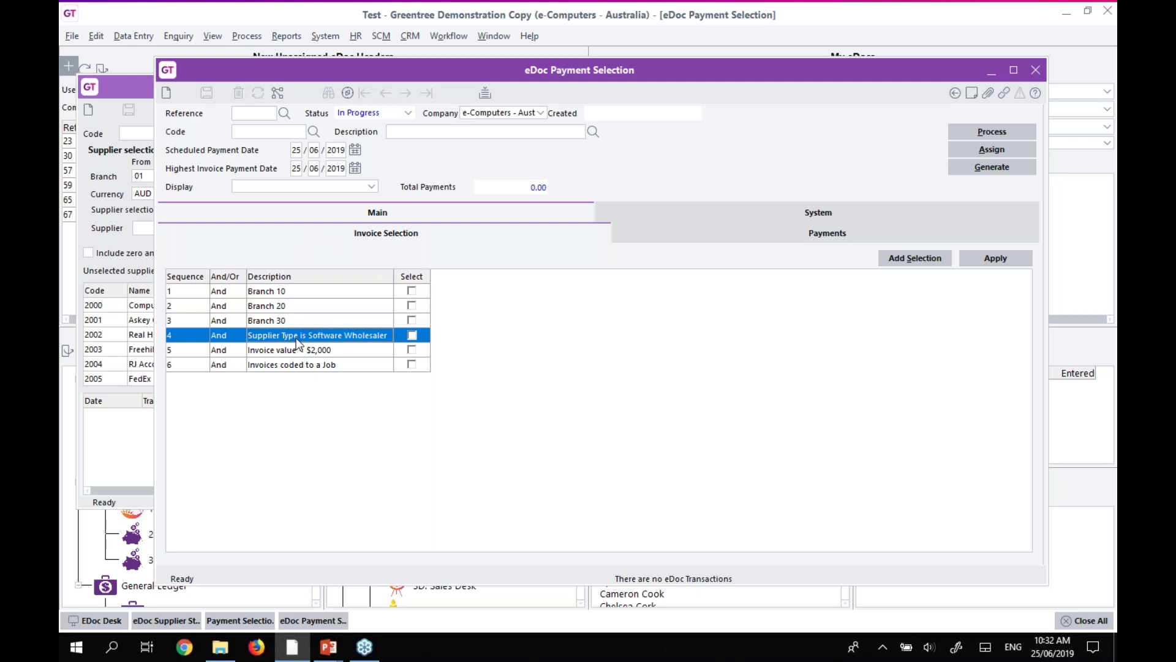
pyautogui.click(311, 353)
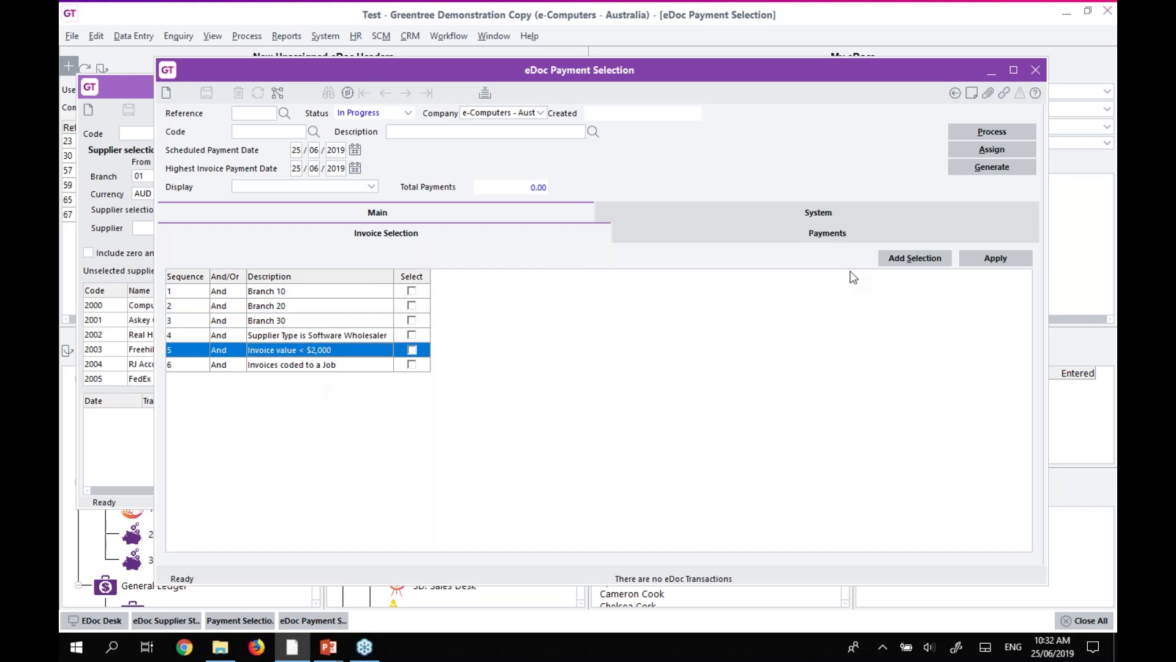
# View the match criteria form for adding a new payment selection and cancel it without defining a query.
pyautogui.click(910, 262)
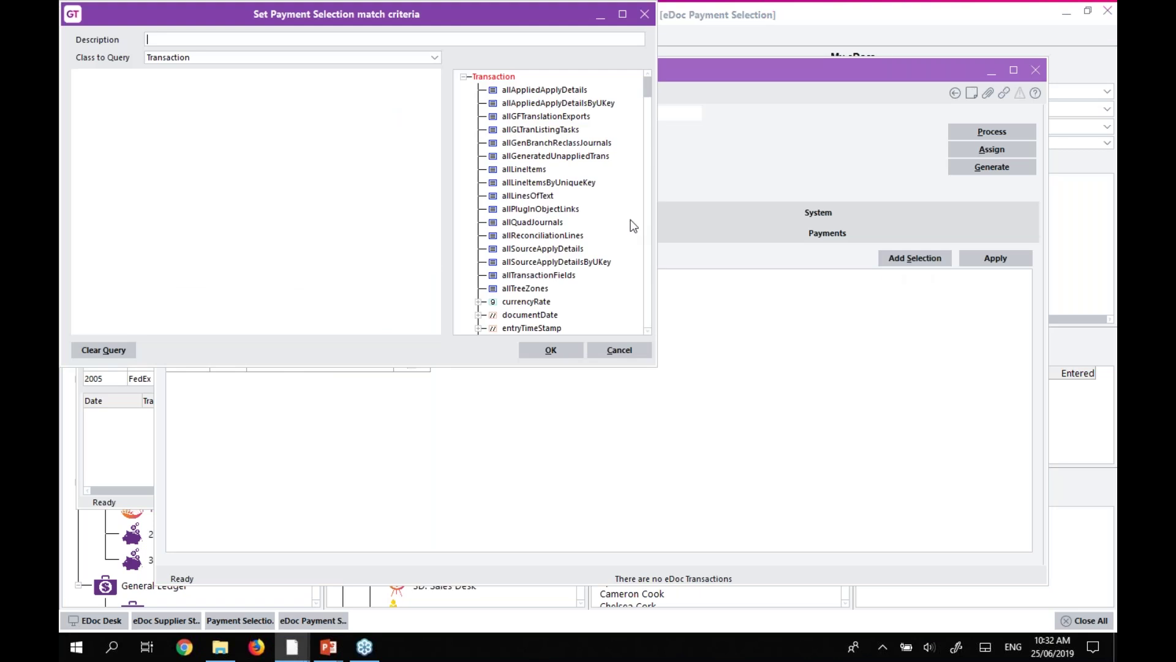
pyautogui.moveTo(314, 14); pyautogui.dragTo(509, 154)
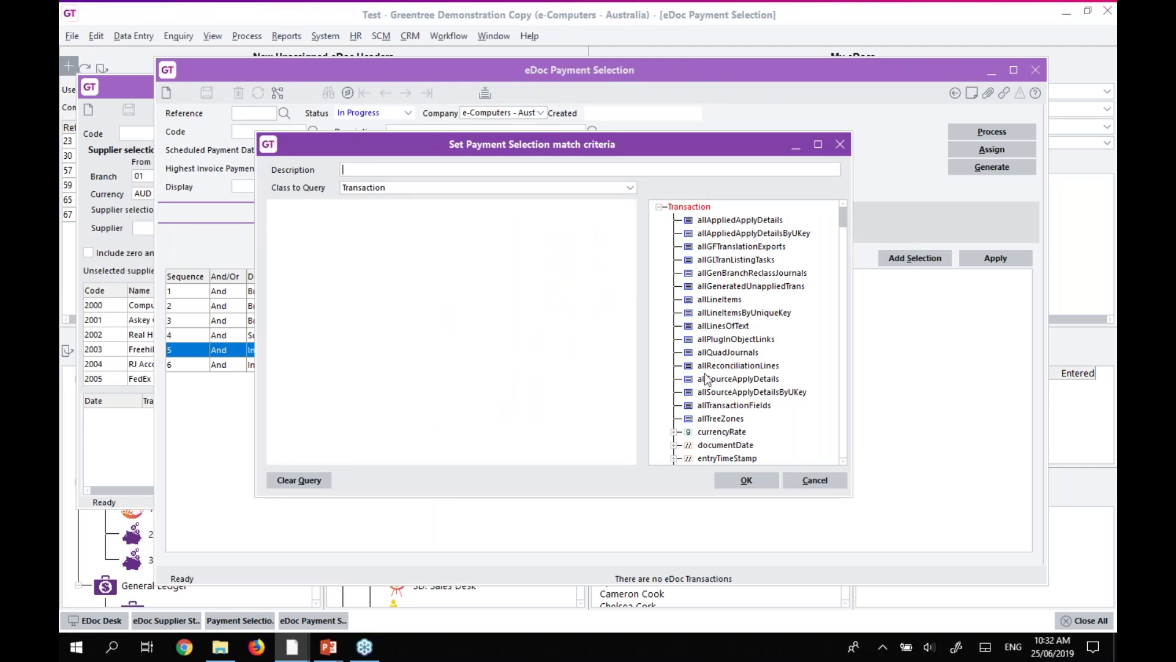
pyautogui.click(812, 478)
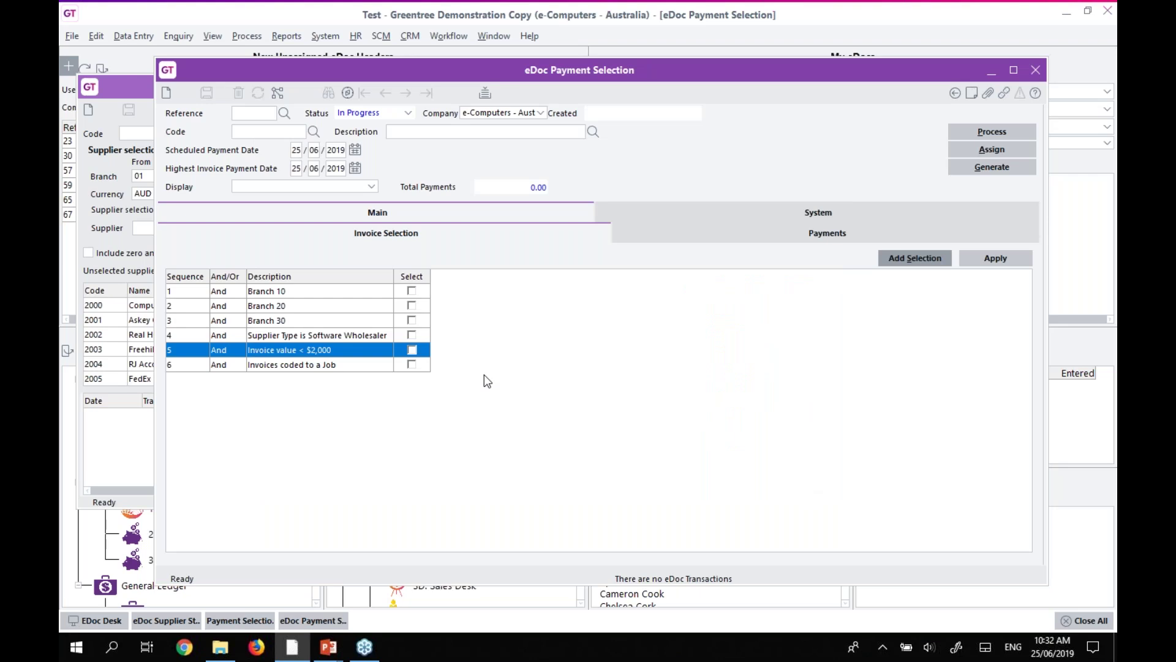
# Apply the Branch 10 and Invoice value < $2,000 criteria and highlight AP invoice 030106INV among the resulting payments.
pyautogui.click(412, 292)
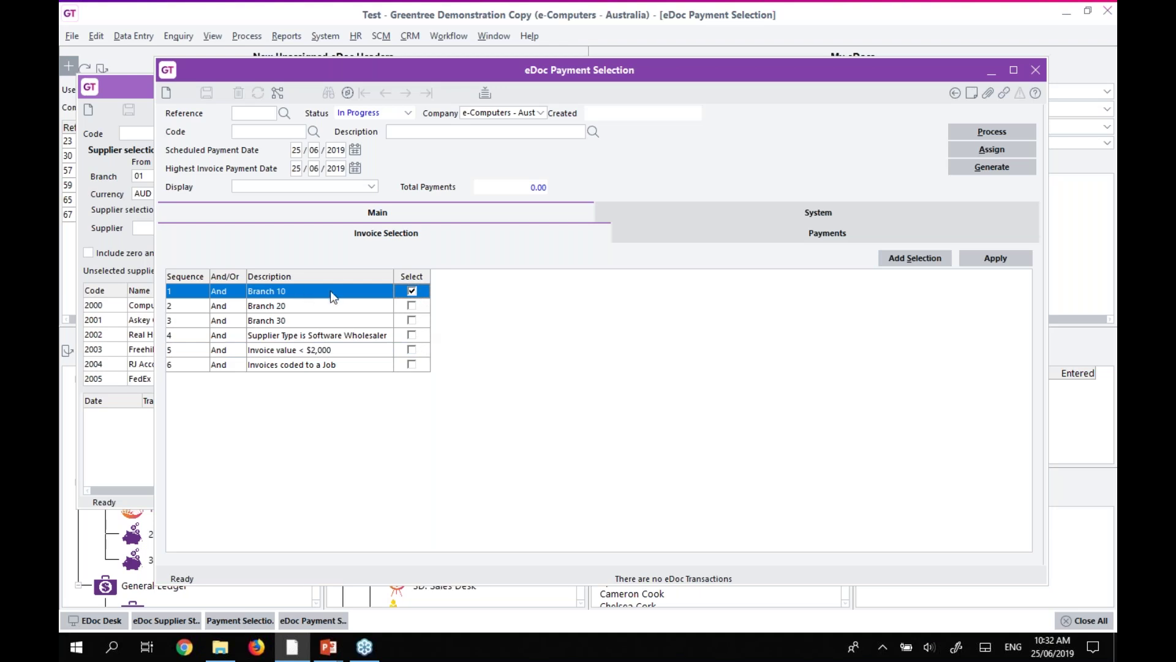
pyautogui.click(412, 350)
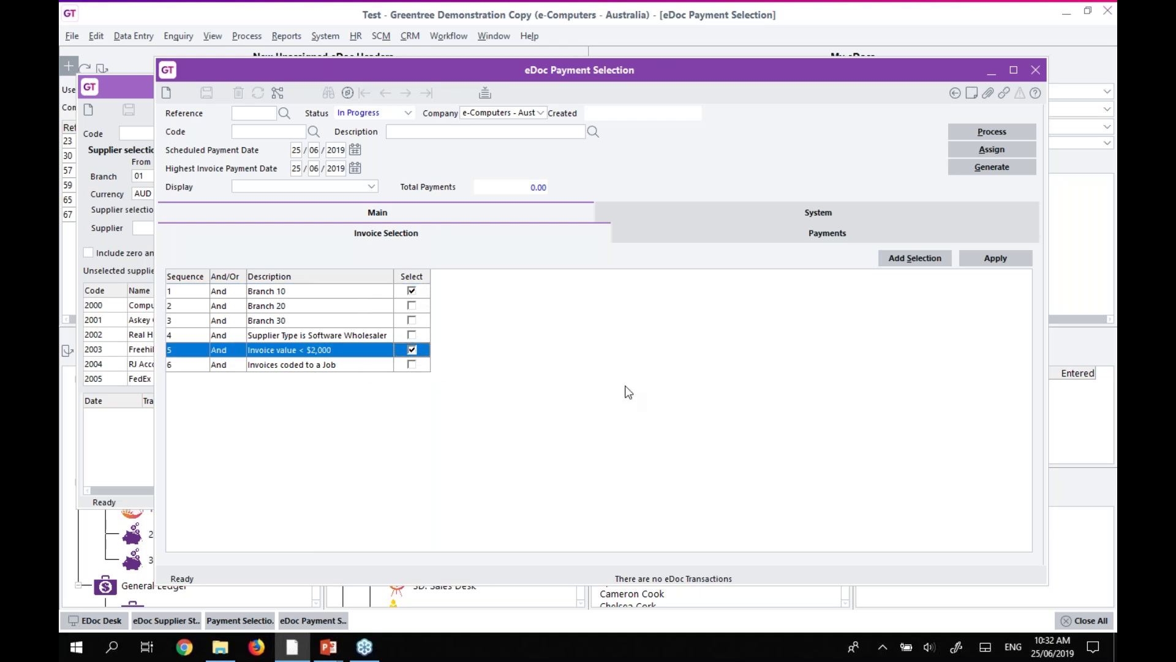
pyautogui.click(999, 258)
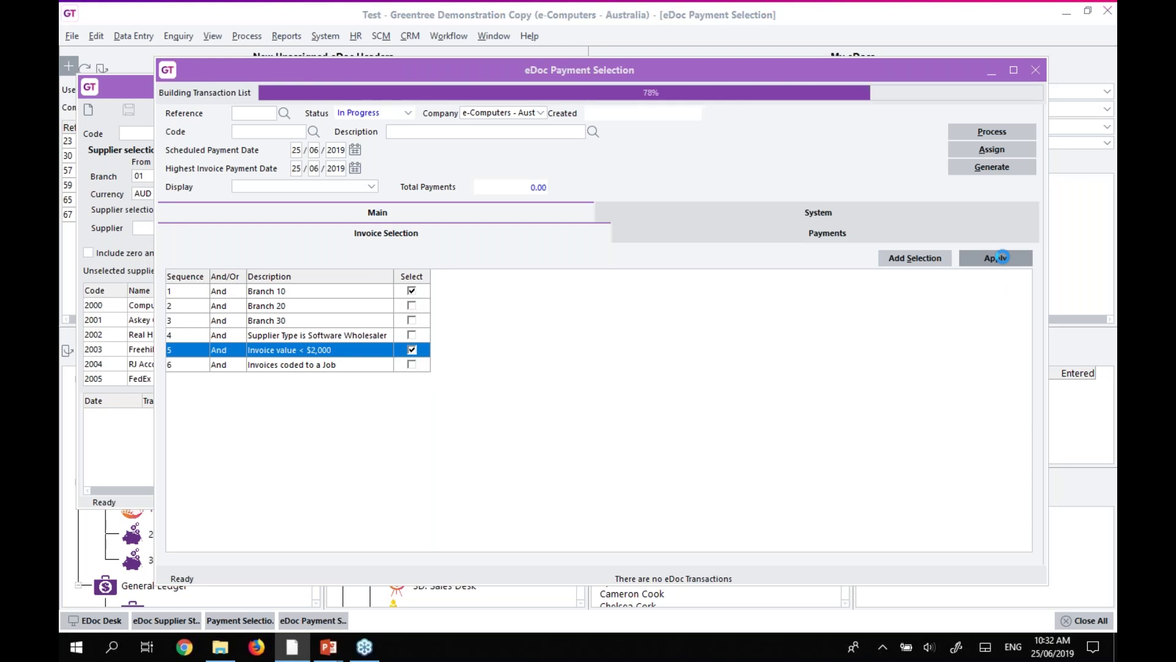
pyautogui.click(752, 234)
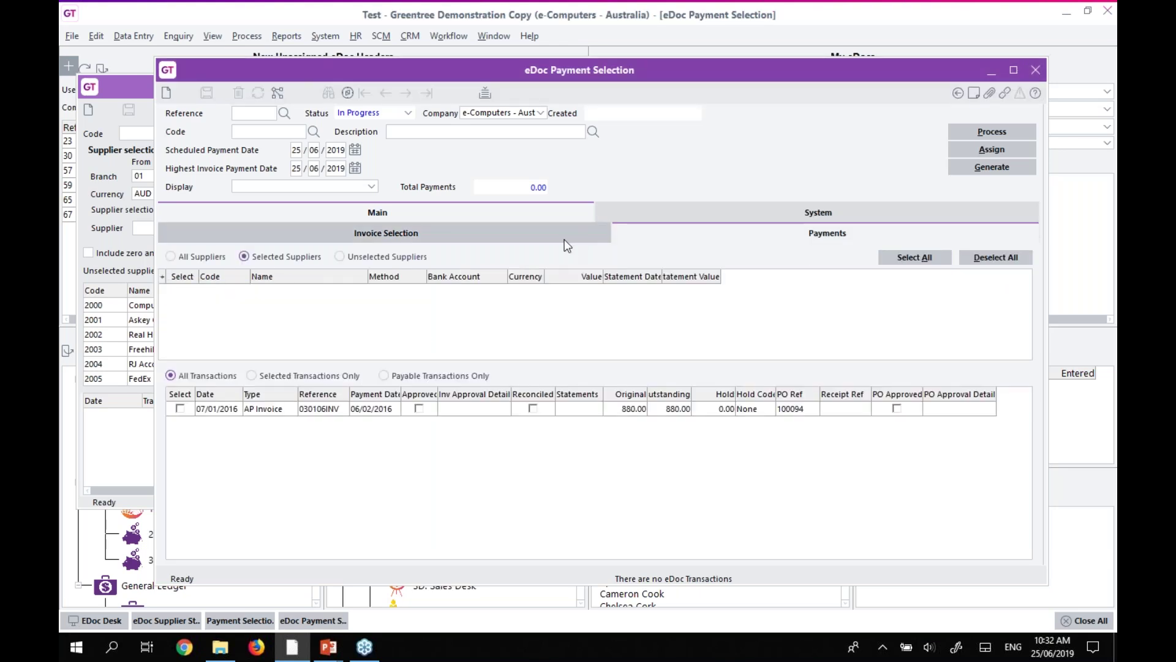
pyautogui.click(294, 409)
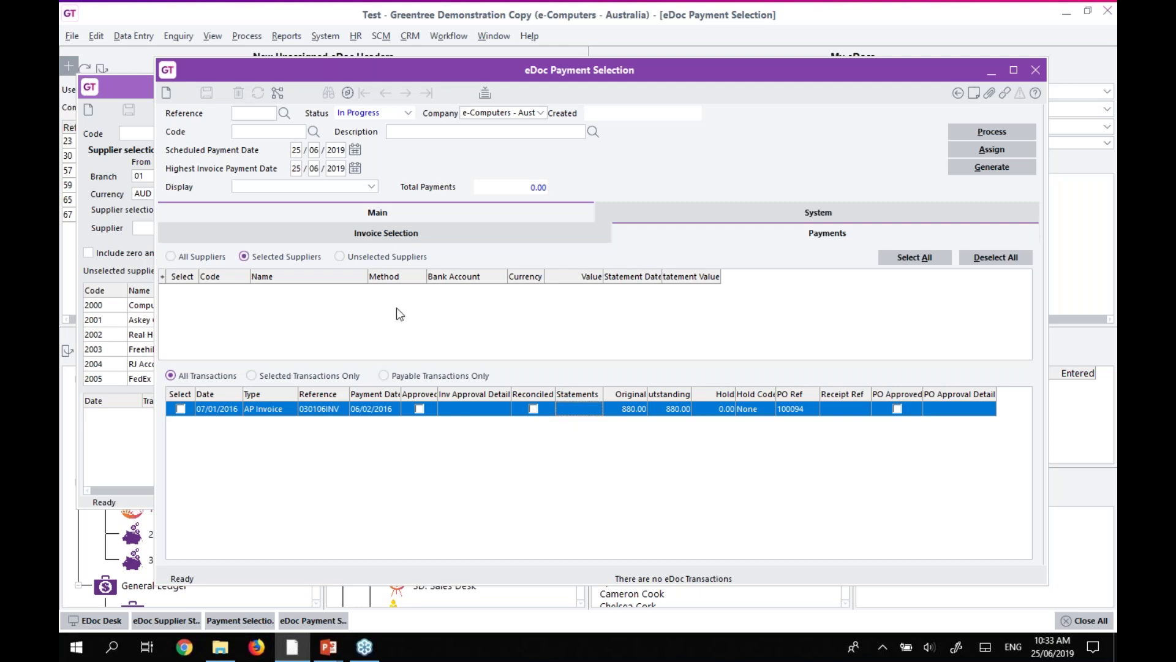
# Return to the invoice selection criteria and close both the eDoc Payment Selection and Payment Selections windows.
pyautogui.click(359, 233)
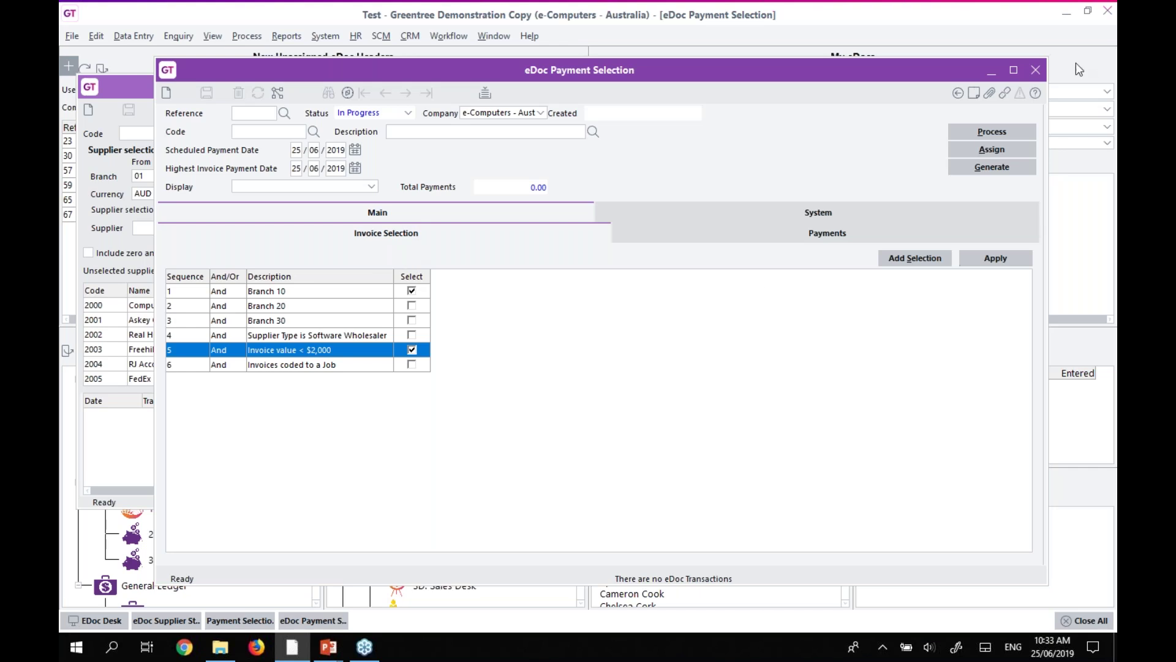
pyautogui.click(1034, 70)
pyautogui.click(481, 88)
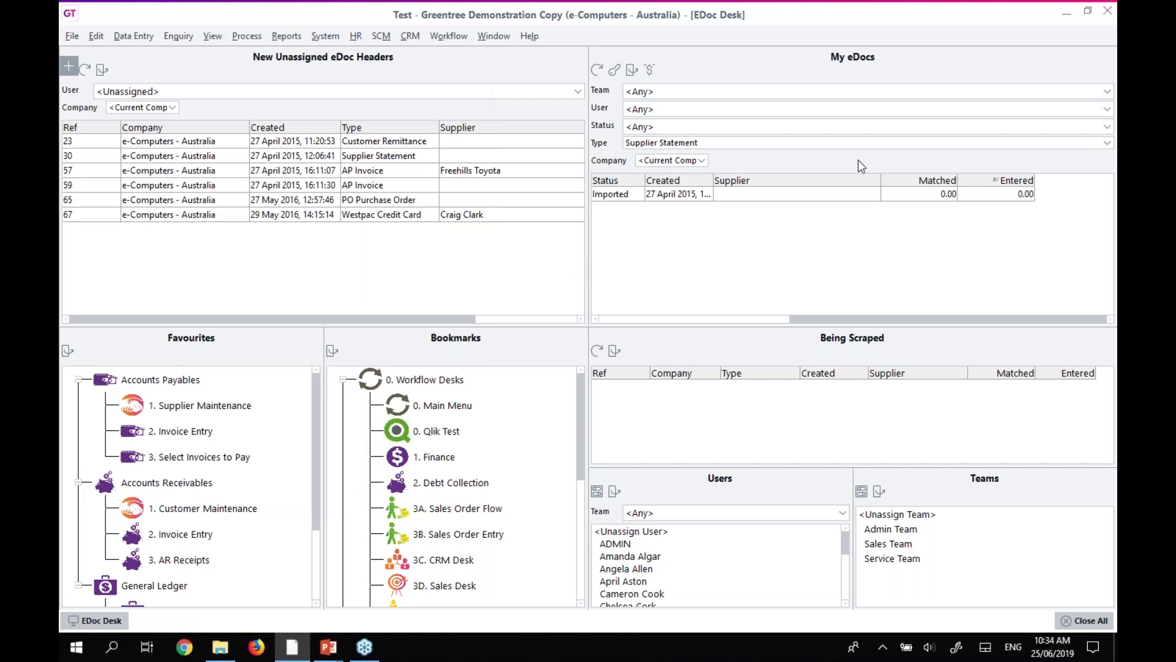
# View the available system types in eDocs Type Maintenance, then close the window without defining a type.
pyautogui.hotkey('alt', 'Tab')
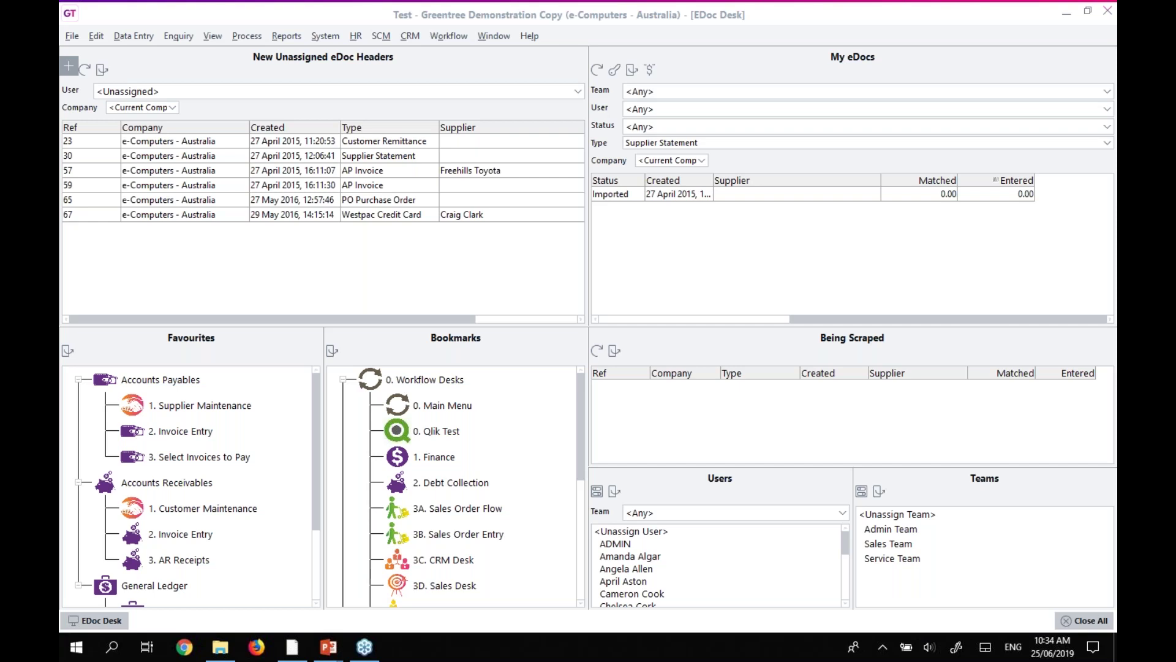
pyautogui.click(325, 35)
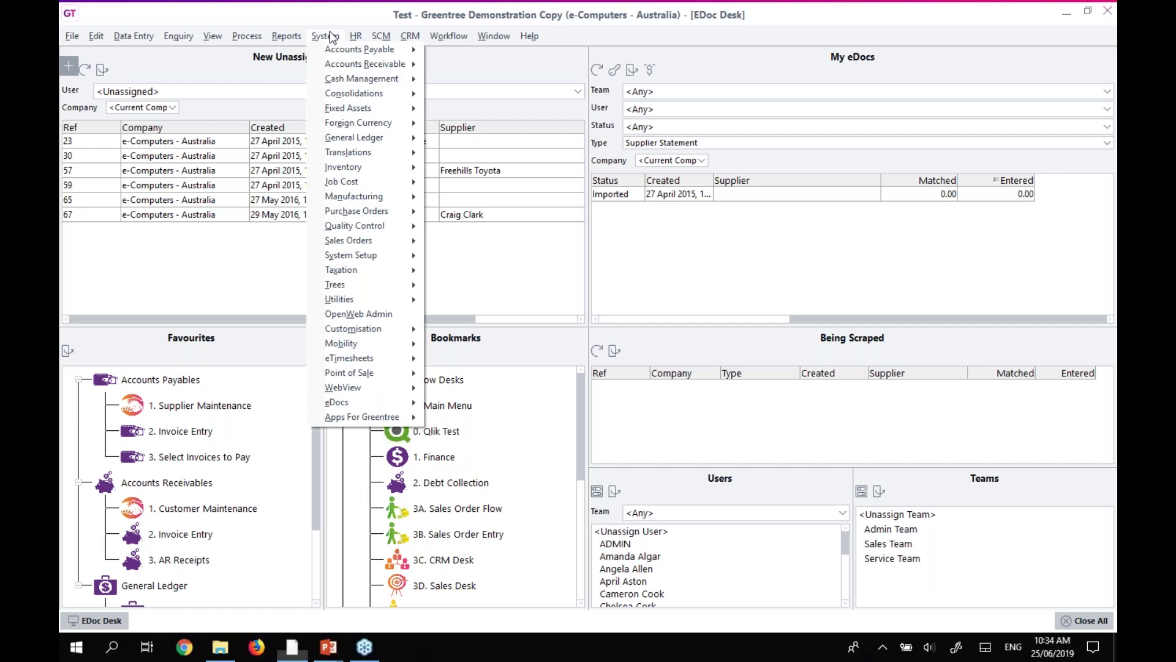
pyautogui.moveTo(355, 402)
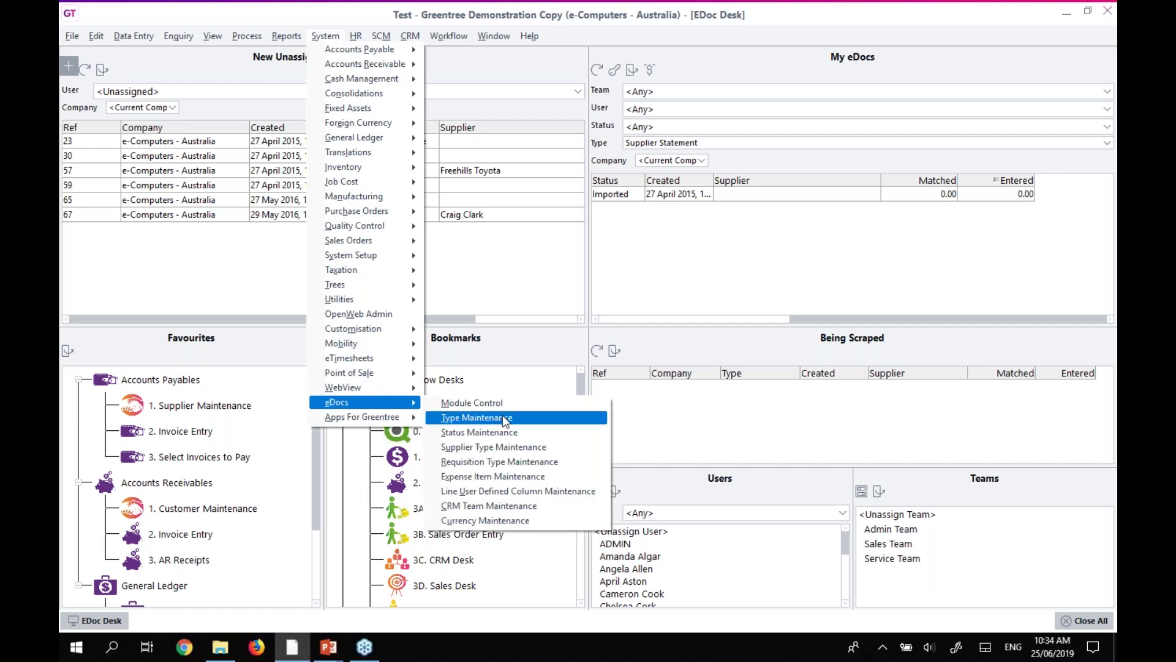
pyautogui.click(506, 421)
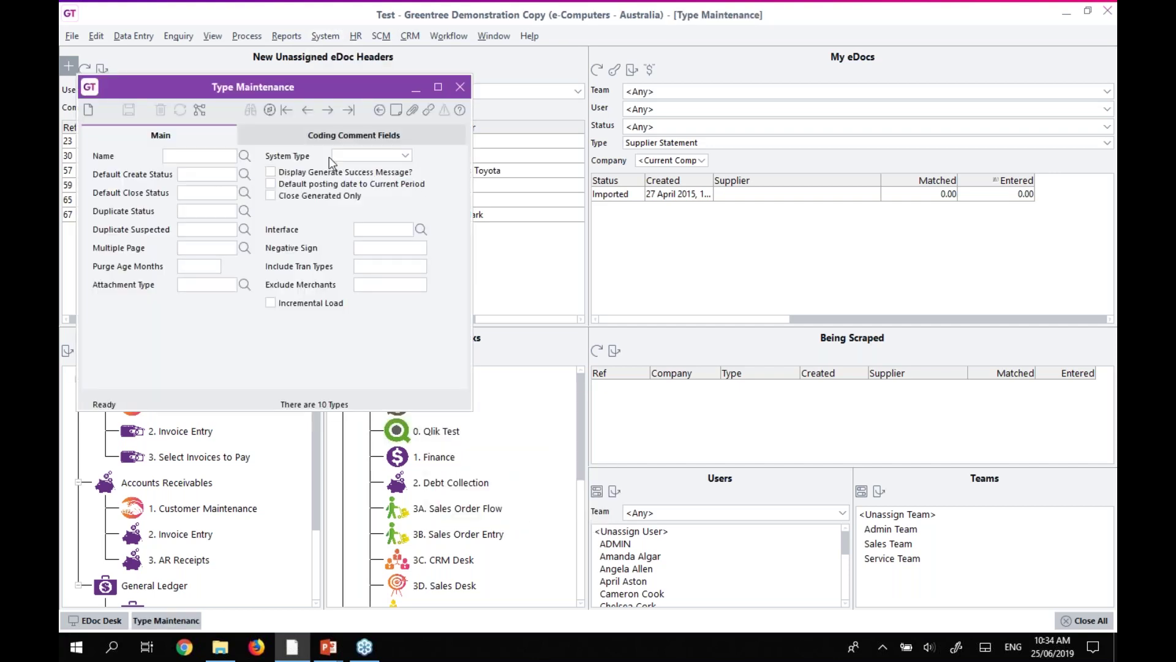
pyautogui.click(407, 155)
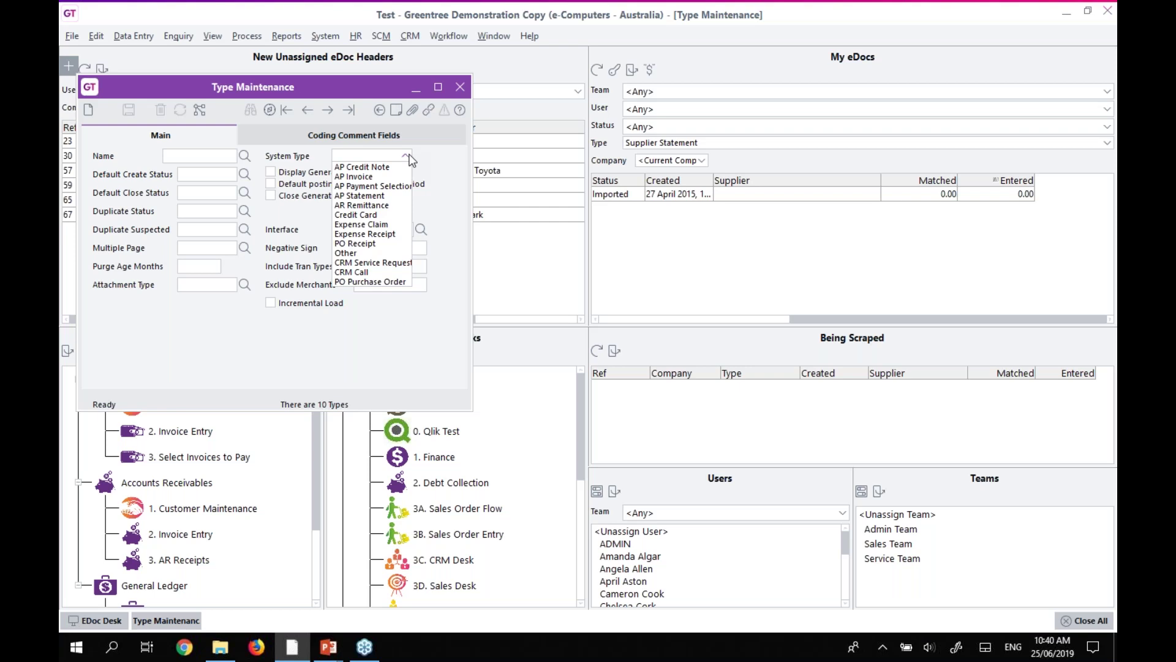
pyautogui.click(394, 360)
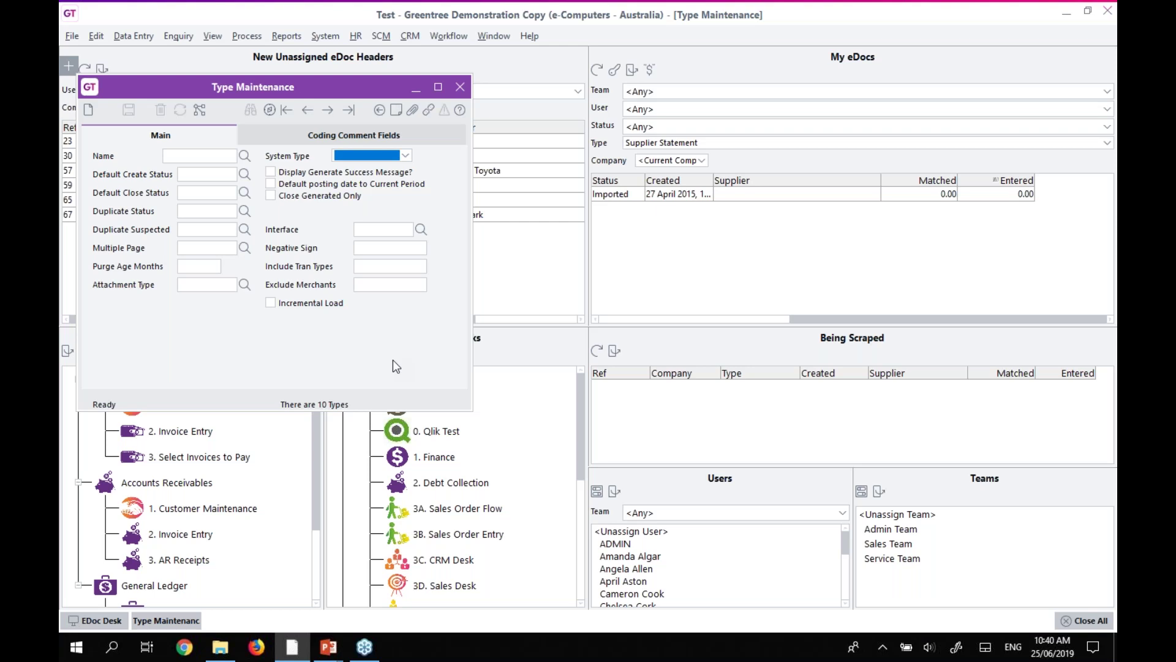
pyautogui.click(460, 86)
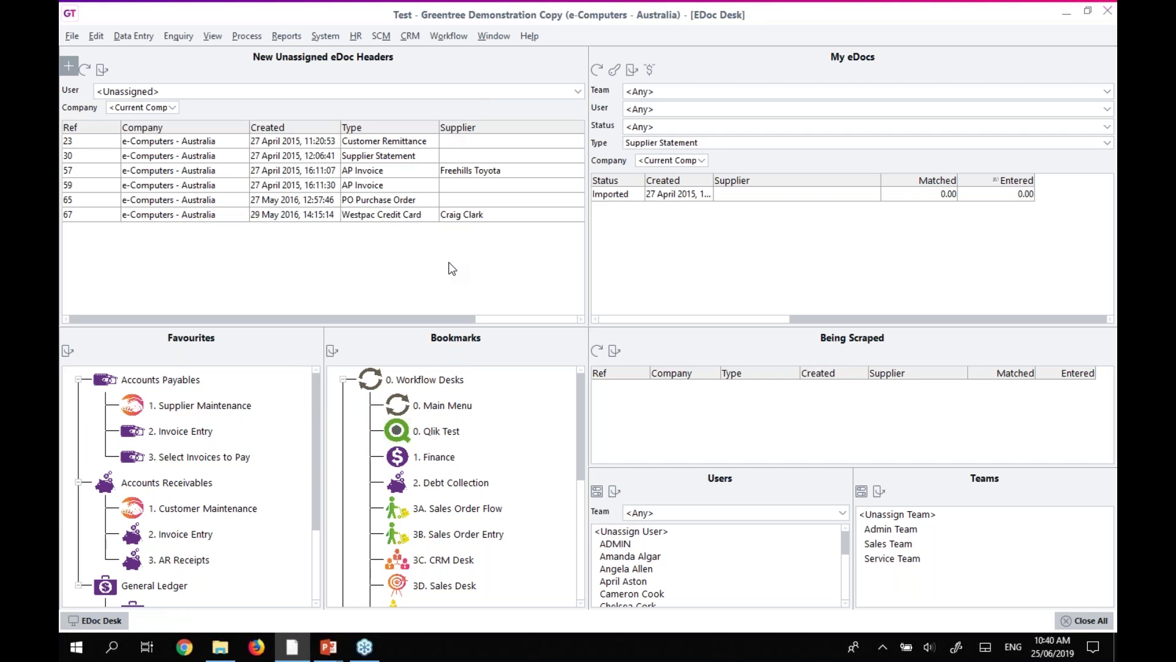
# Switch to the eDoc Expense desk and open the Green Cabs taxi receipt in a maximized window.
pyautogui.scroll(-3, 441, 527)
pyautogui.doubleClick(456, 520)
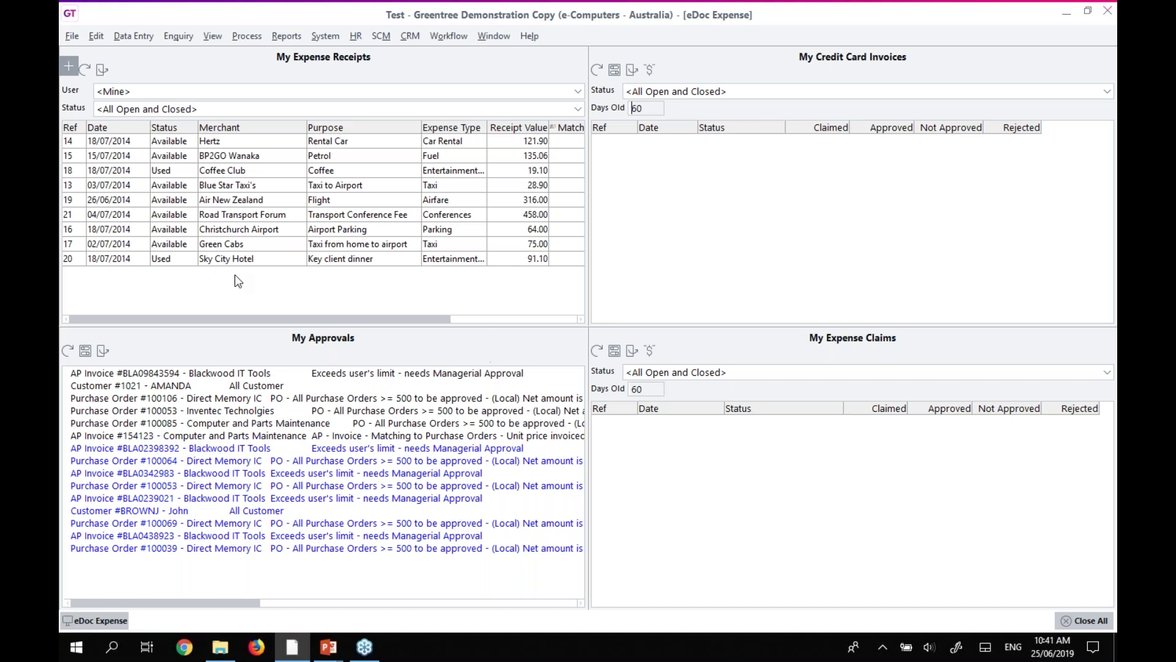
pyautogui.click(169, 246)
pyautogui.doubleClick(169, 246)
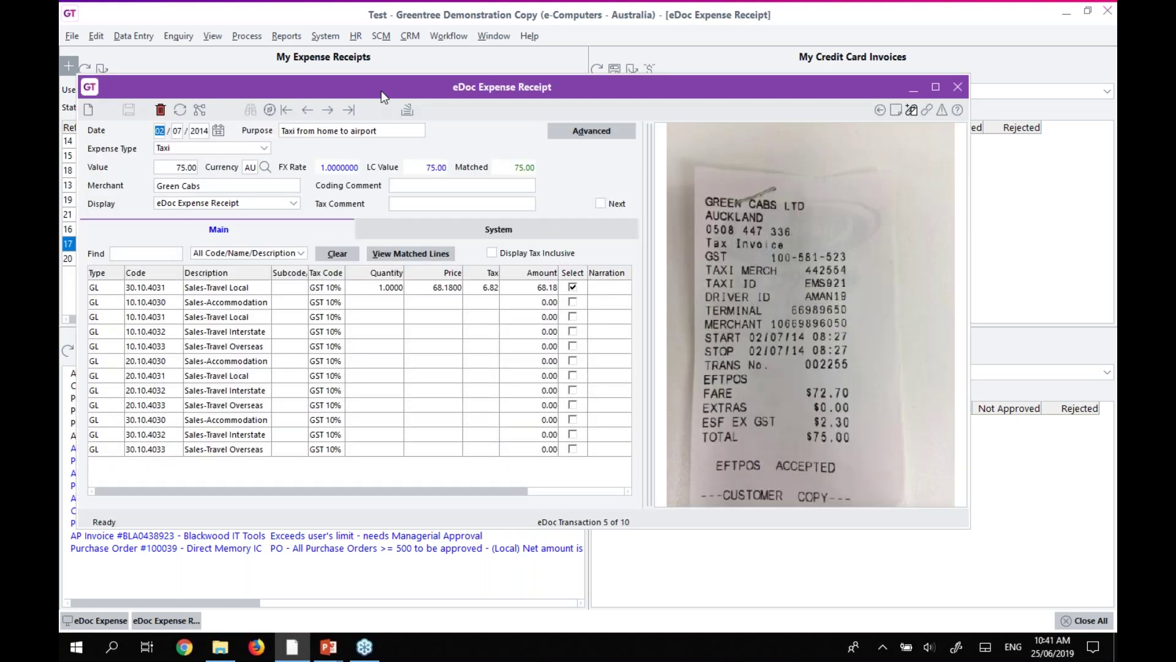
pyautogui.doubleClick(380, 87)
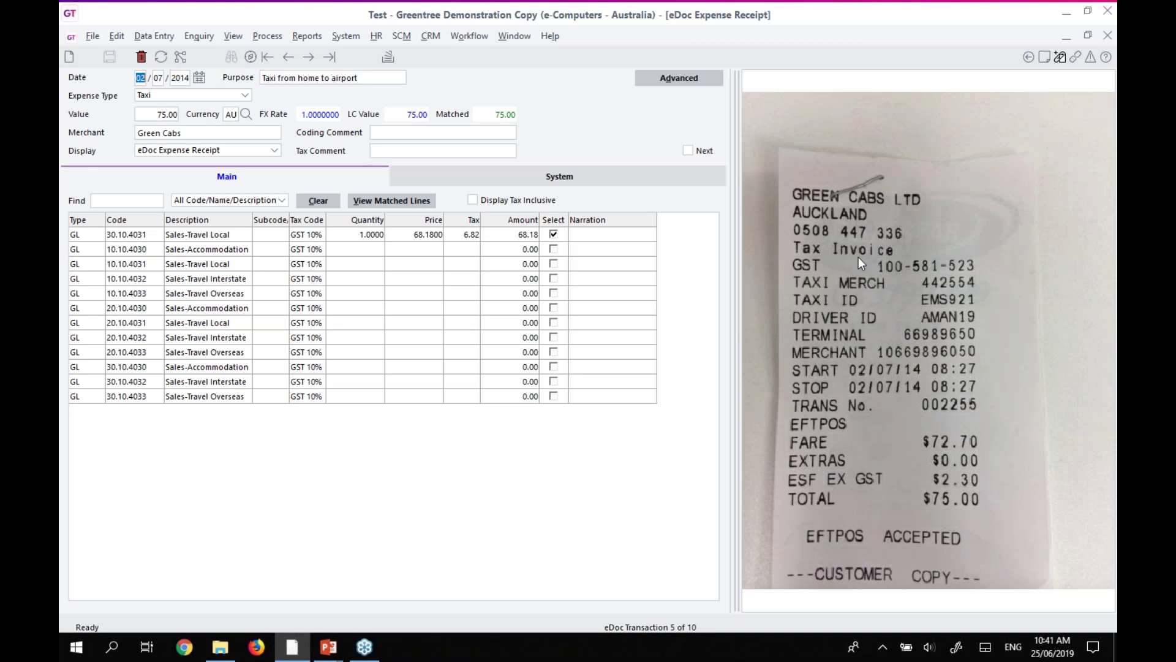
# View the rotation and map options for the receipt image and the list of expense types, keeping Taxi.
pyautogui.rightClick(847, 291)
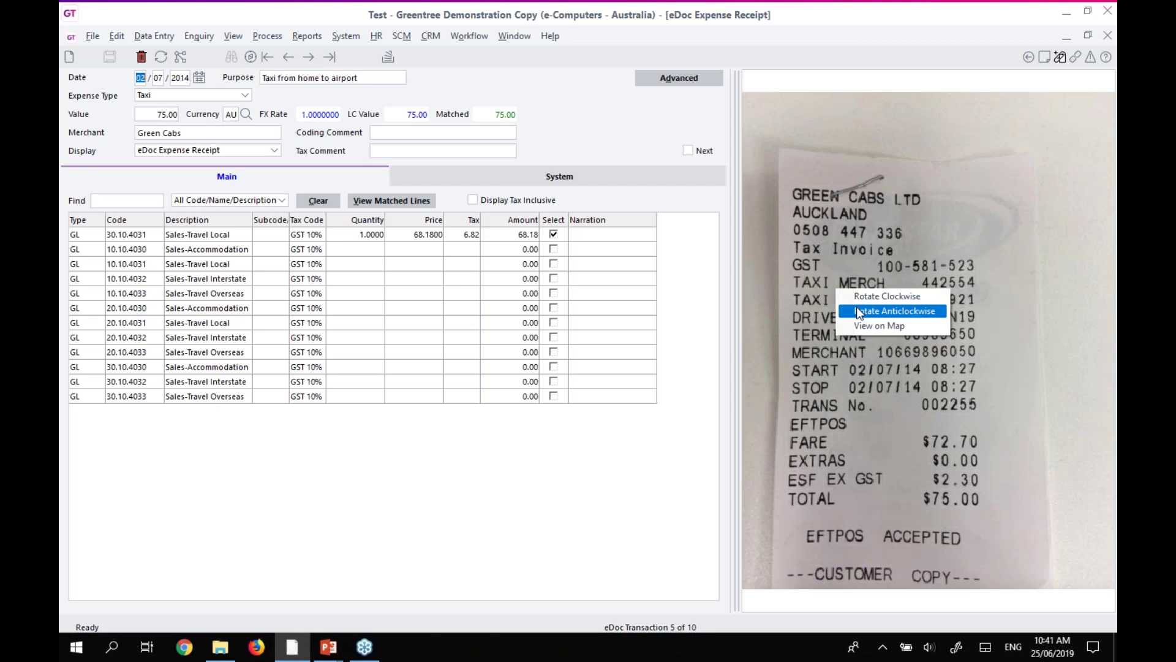
pyautogui.click(564, 135)
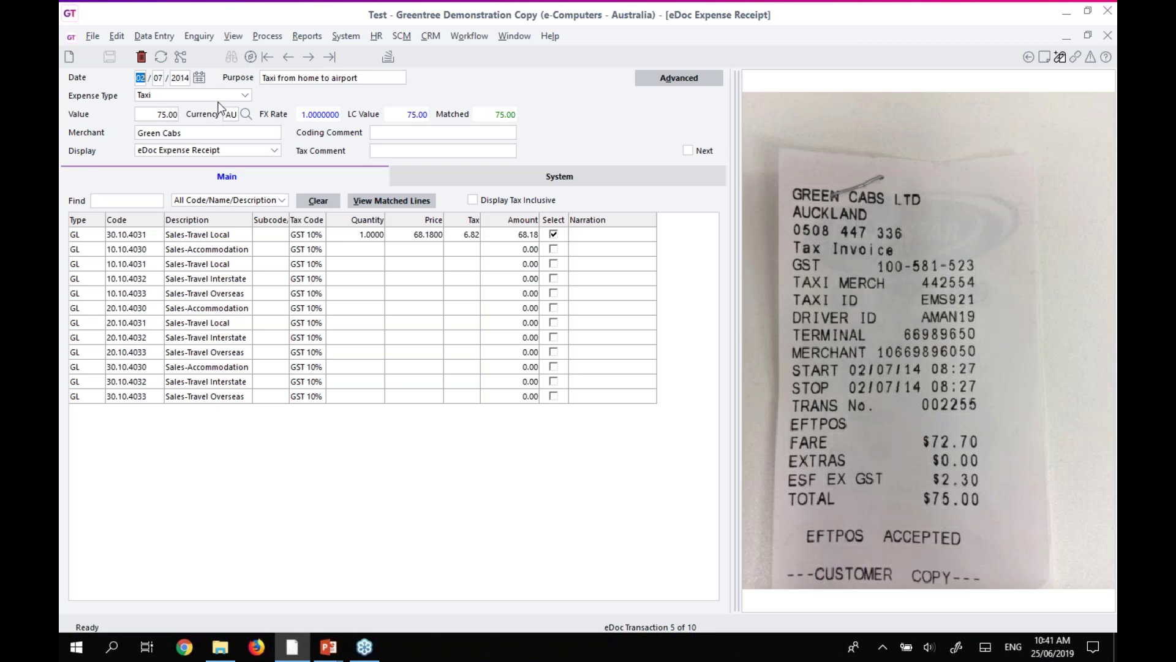
pyautogui.click(246, 96)
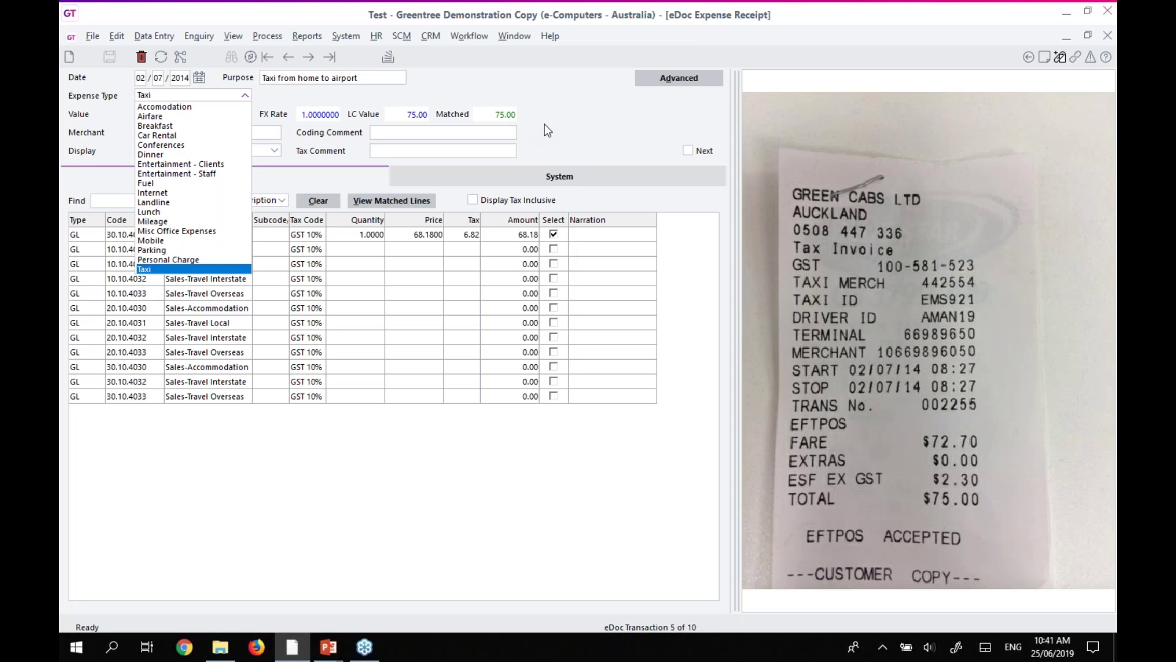
pyautogui.click(565, 124)
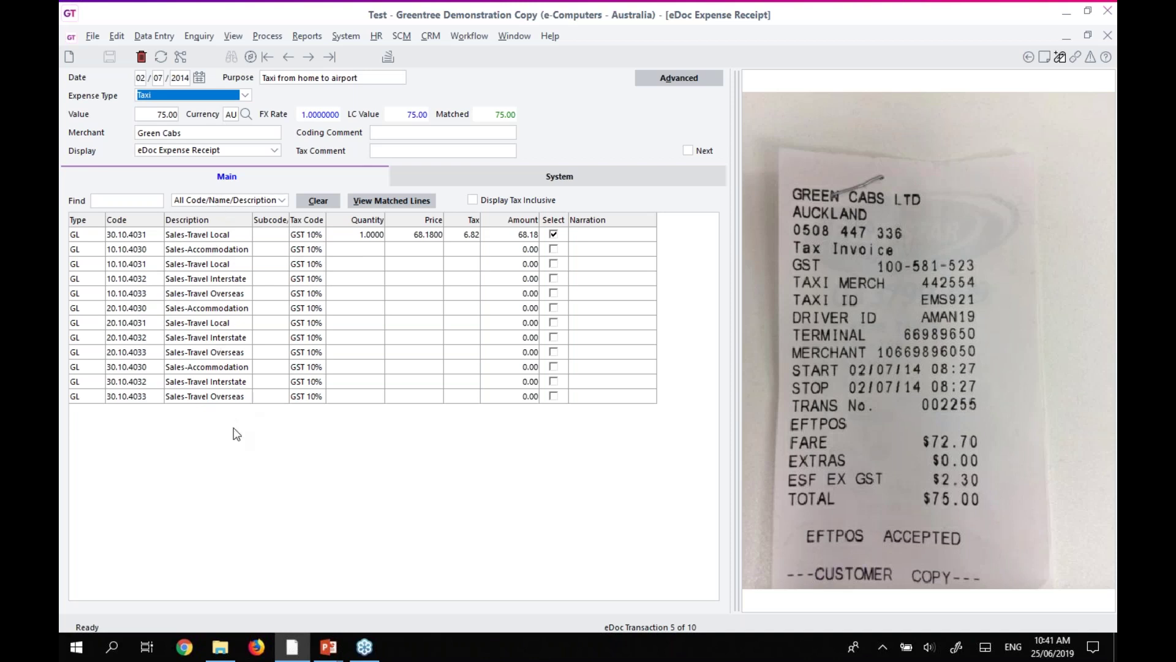
# Examine the receipt's value and merchant, and the price of its selected Sales-Travel Local coding line.
pyautogui.click(206, 133)
pyautogui.hotkey('shift', 'Tab')
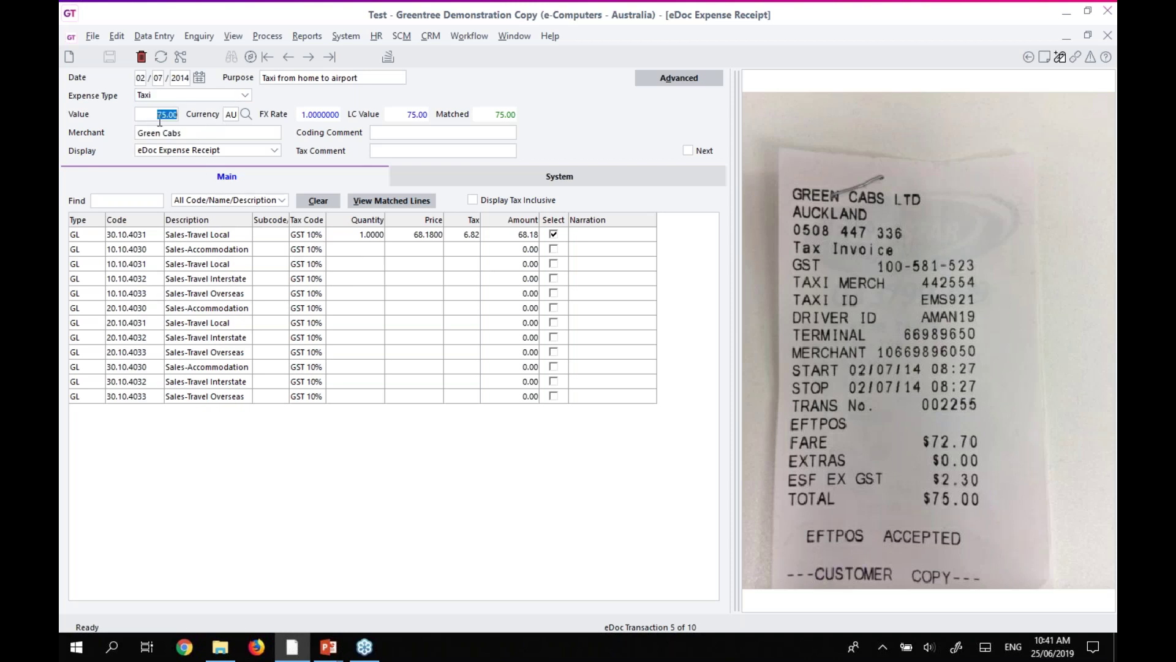
pyautogui.press('Tab')
pyautogui.click(400, 236)
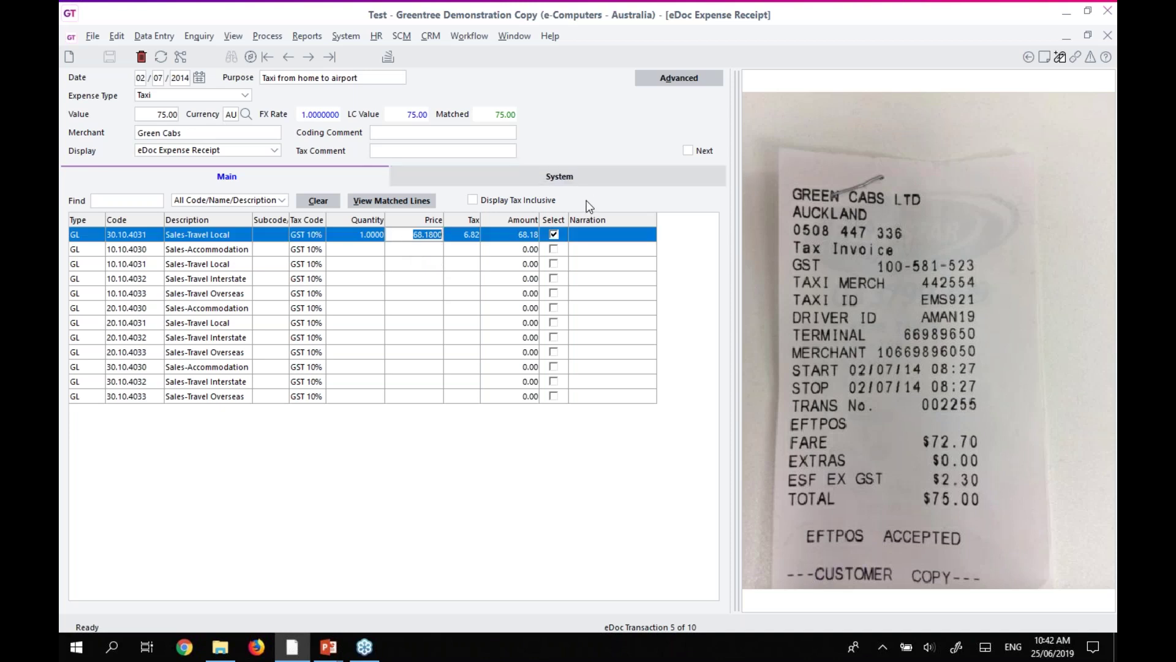
# View the assignment and approval options for the Green Cabs receipt in My Expense Receipts, then close the receipt window.
pyautogui.click(1086, 36)
pyautogui.moveTo(687, 95); pyautogui.dragTo(832, 103)
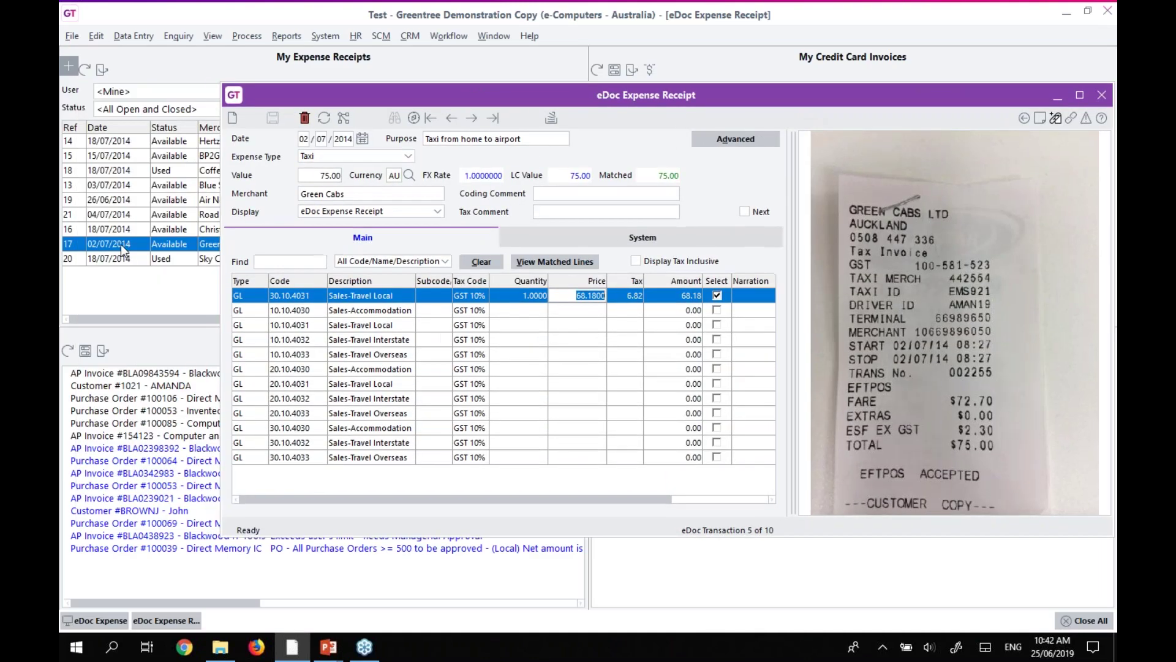
pyautogui.rightClick(126, 248)
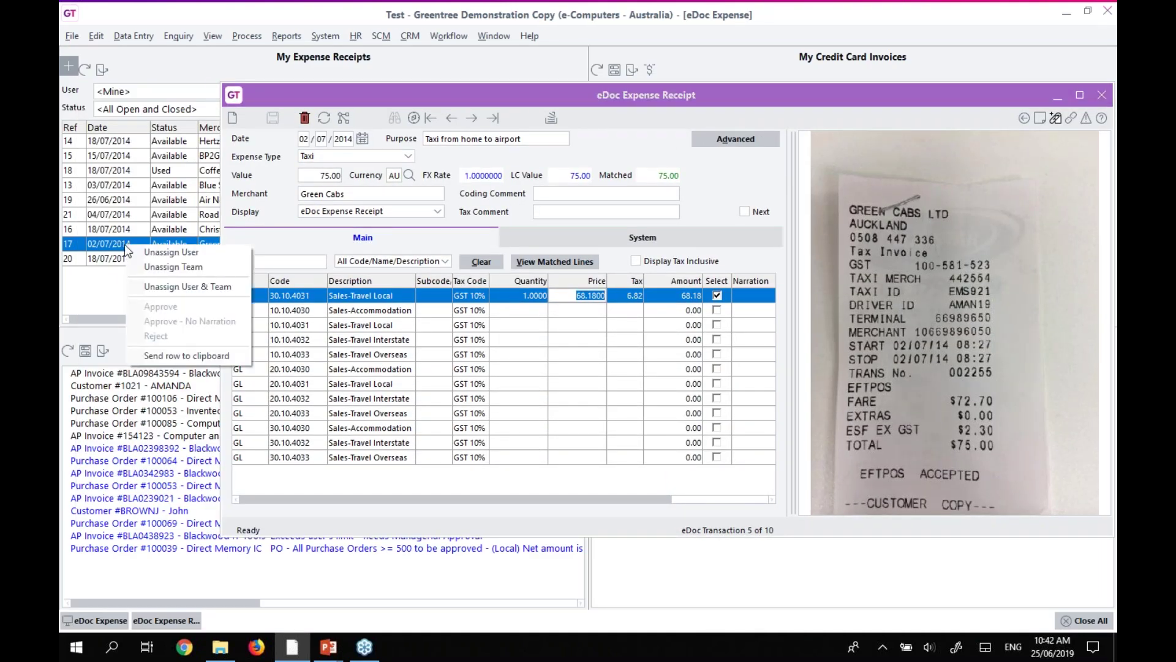
pyautogui.click(104, 279)
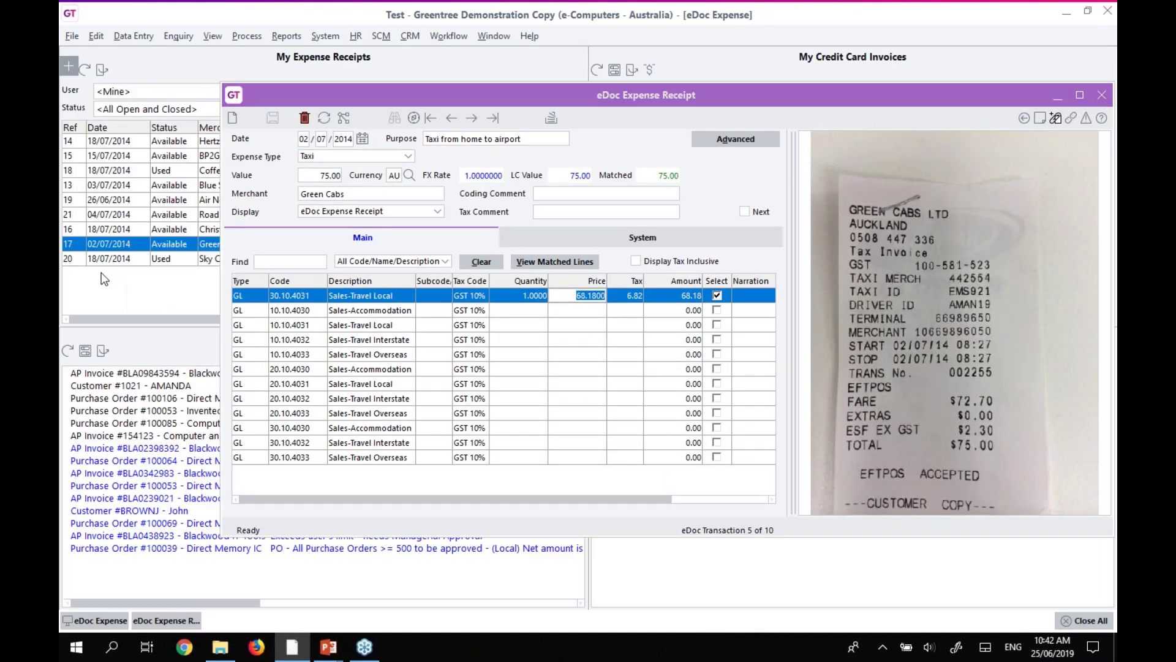
pyautogui.doubleClick(438, 96)
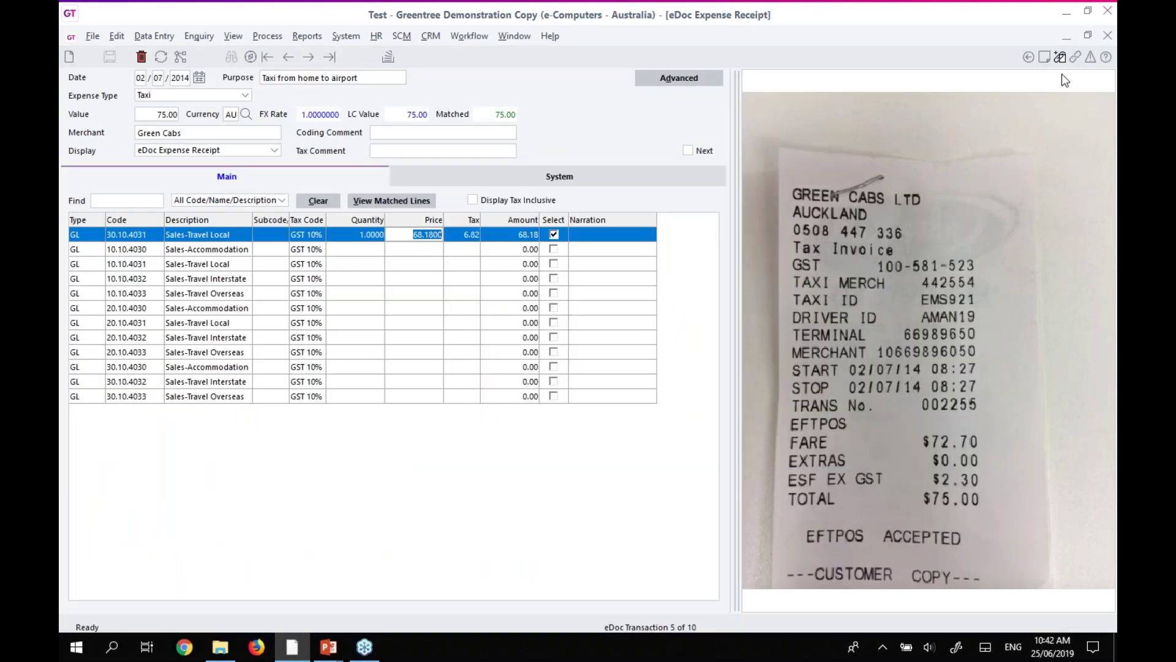
pyautogui.click(1101, 35)
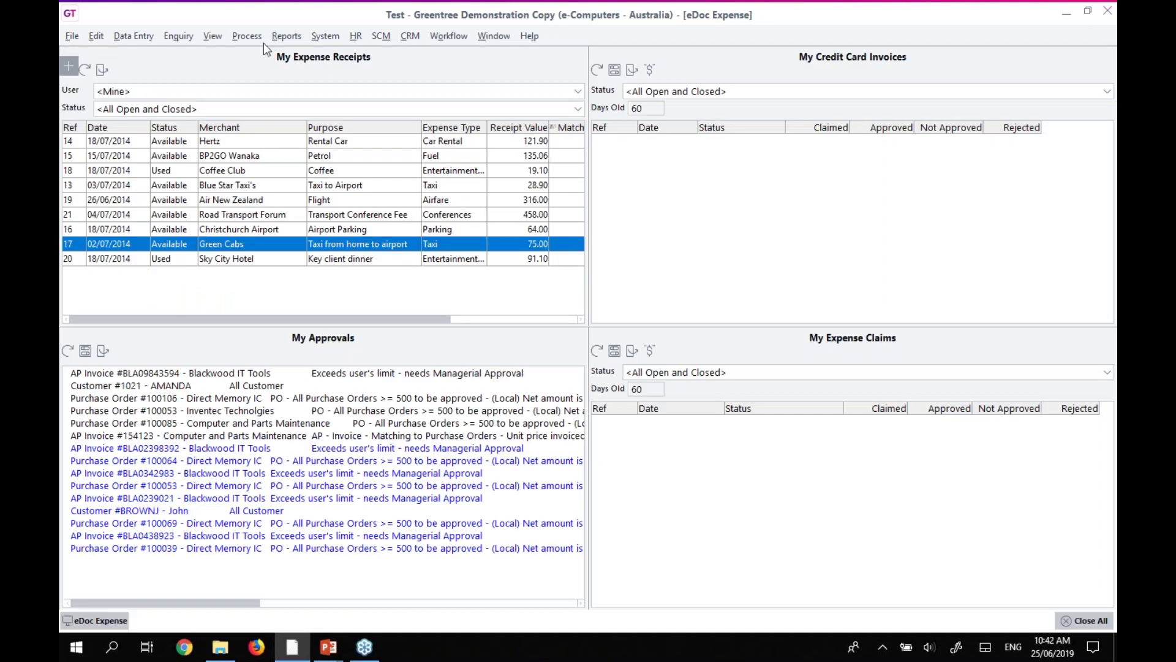
# Open eDocs Expense Item Maintenance, load the Expense Categories type and display the Taxi item under Travel.
pyautogui.click(319, 38)
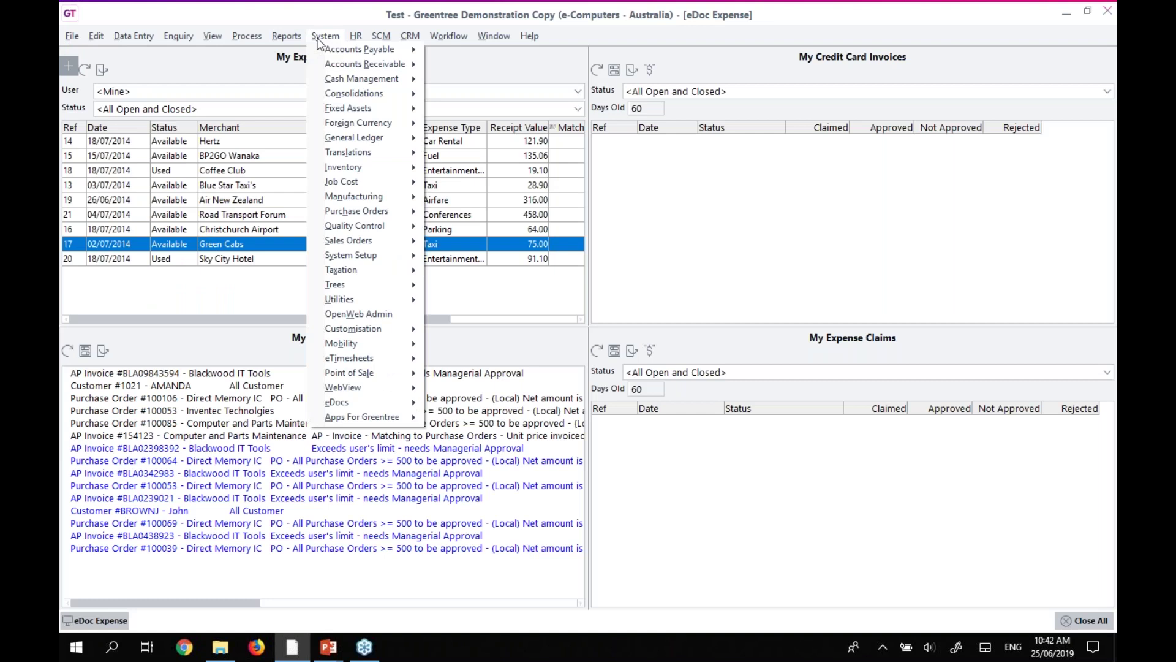
pyautogui.moveTo(345, 403)
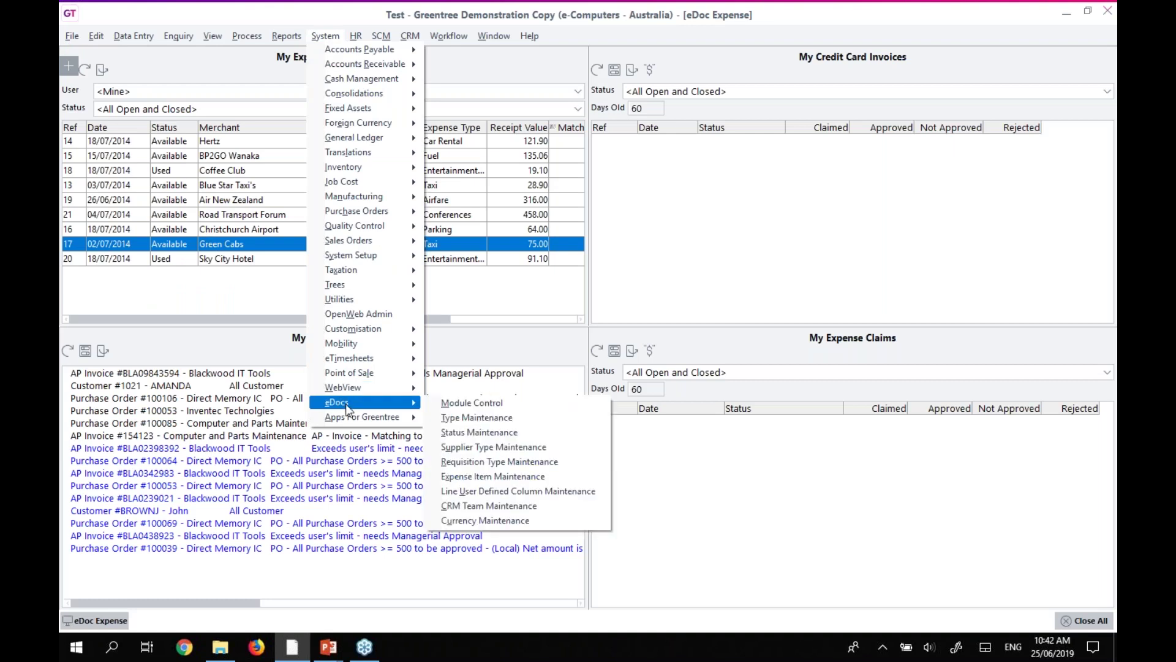
pyautogui.click(519, 477)
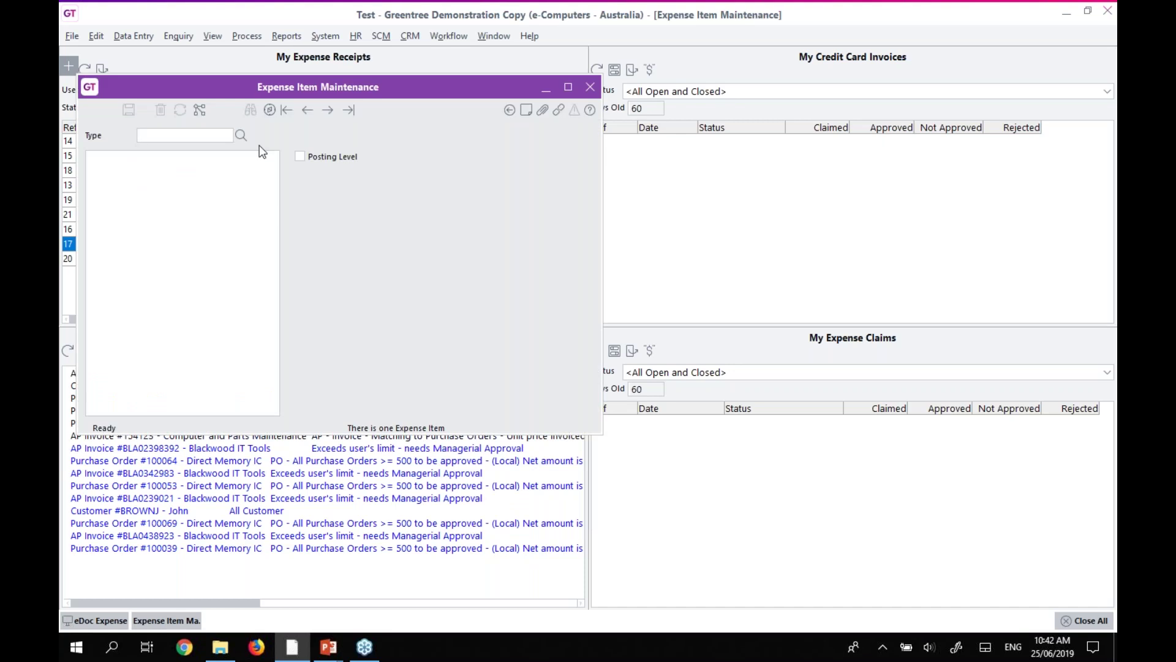
pyautogui.click(241, 135)
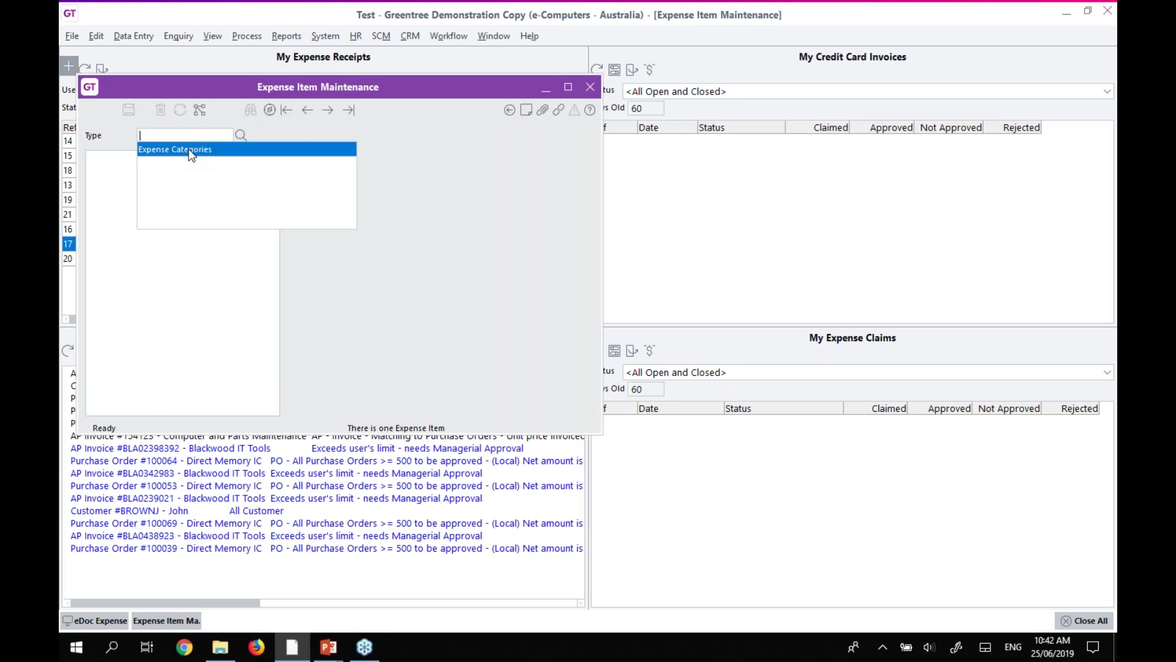
pyautogui.click(192, 154)
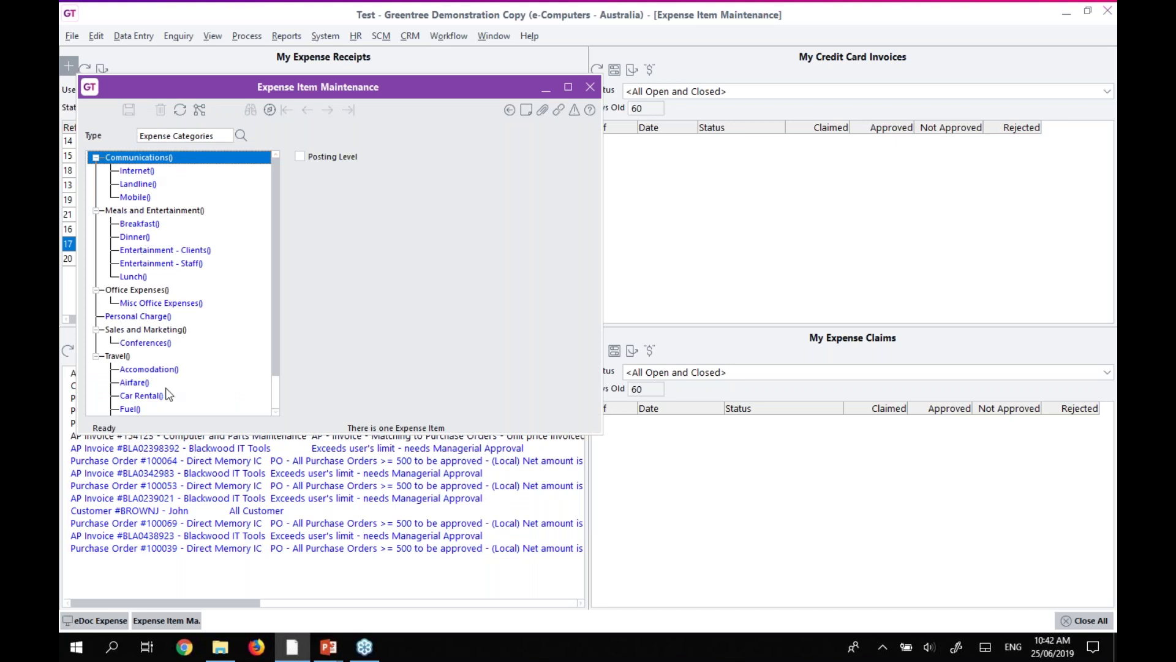
pyautogui.scroll(-1, 149, 390)
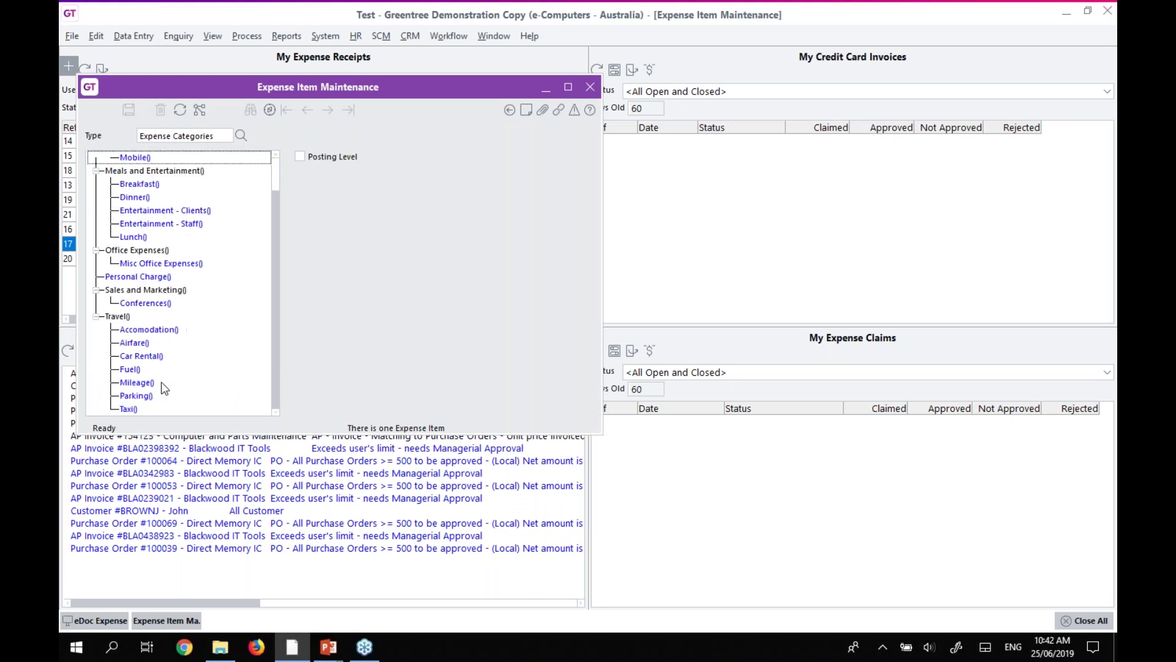
pyautogui.click(130, 409)
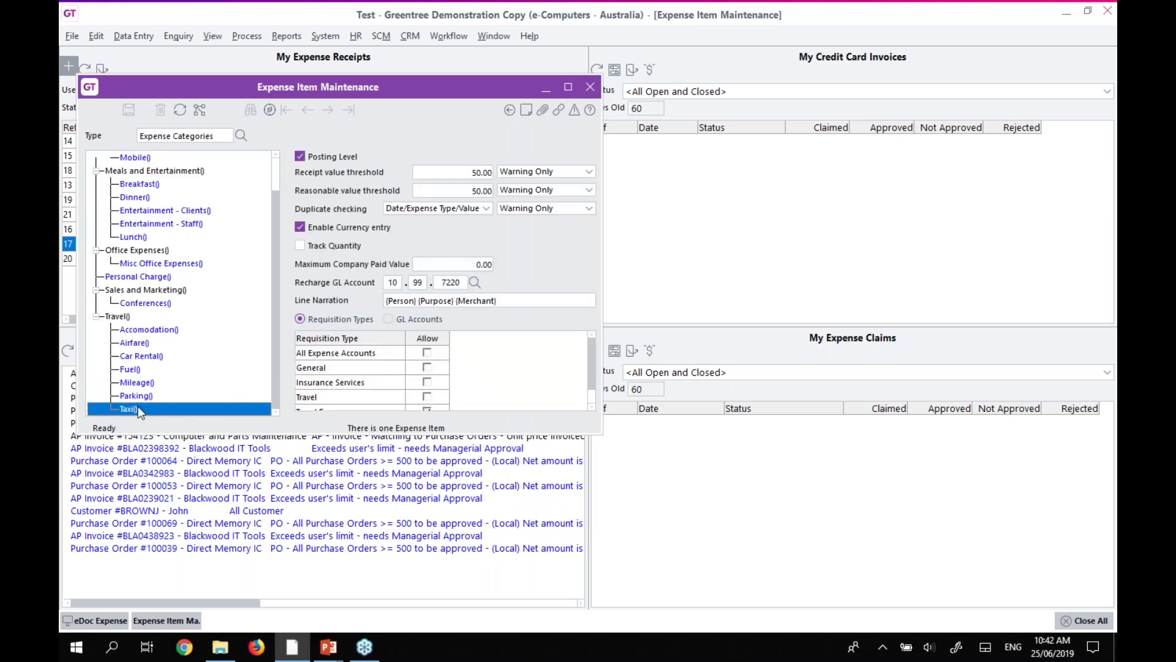
# Examine the Taxi item's value thresholds, Warning Only setting and allowed requisition types, then close Expense Item Maintenance.
pyautogui.click(438, 172)
pyautogui.click(447, 190)
pyautogui.click(545, 172)
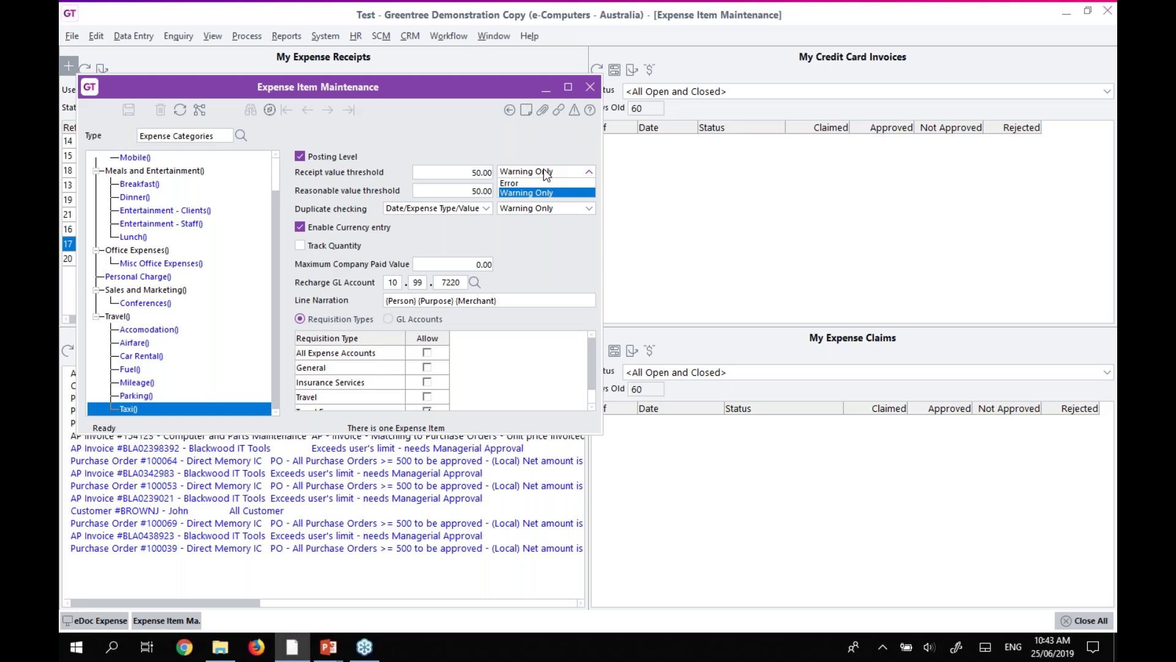
pyautogui.click(543, 168)
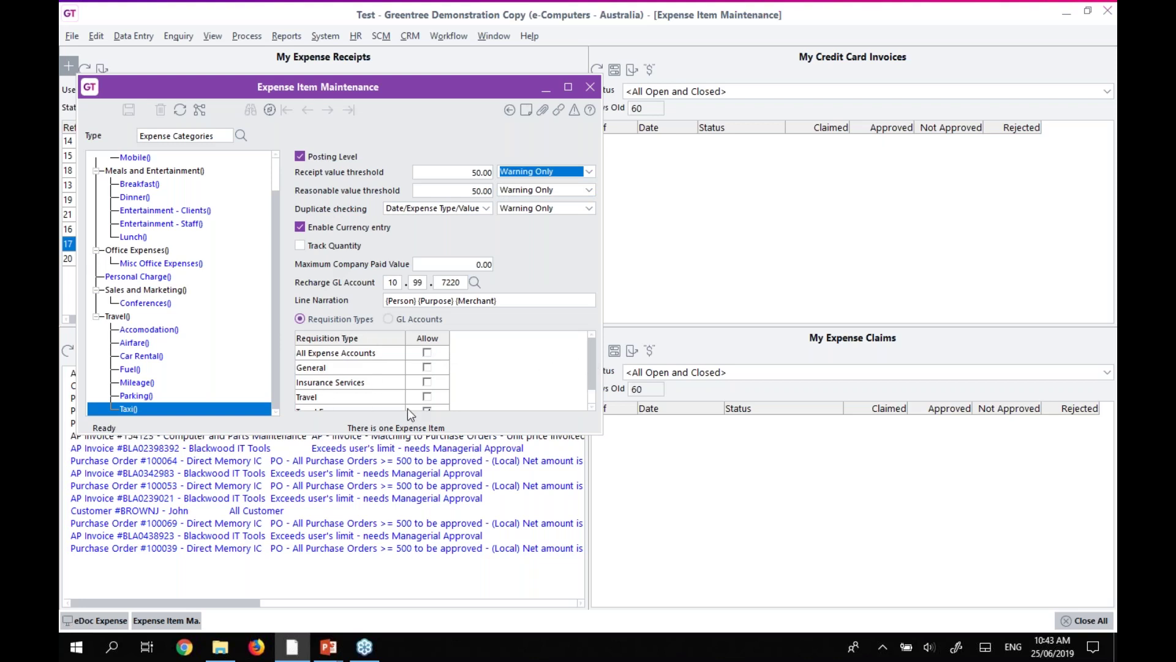
pyautogui.scroll(-1, 390, 361)
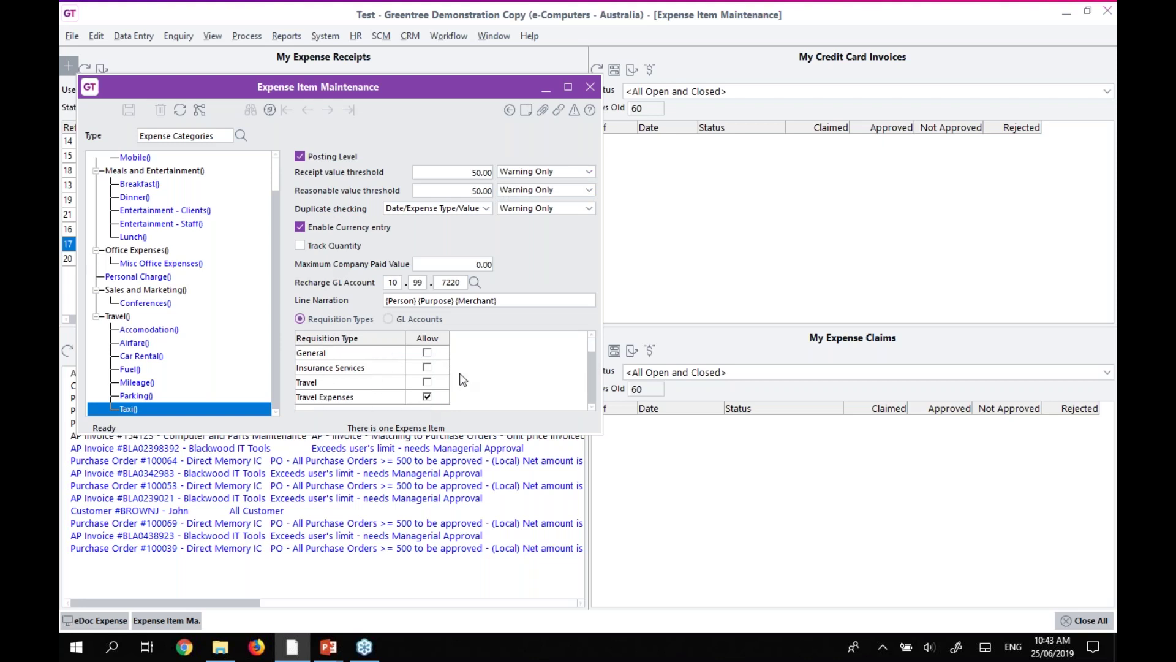
pyautogui.click(333, 398)
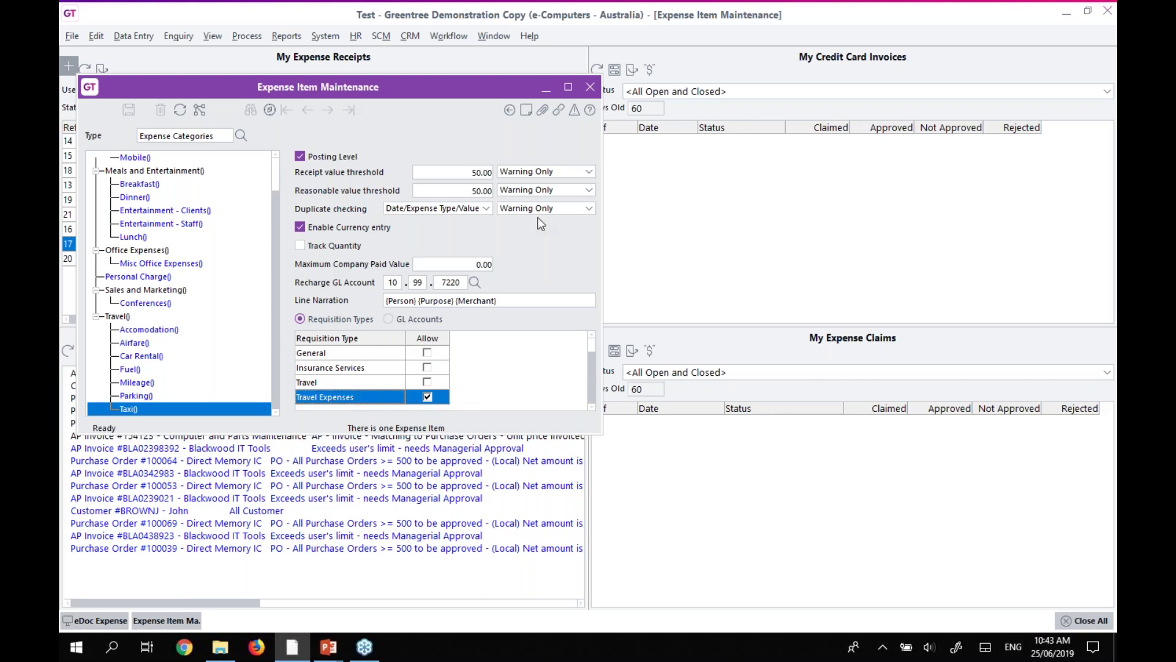
pyautogui.click(589, 87)
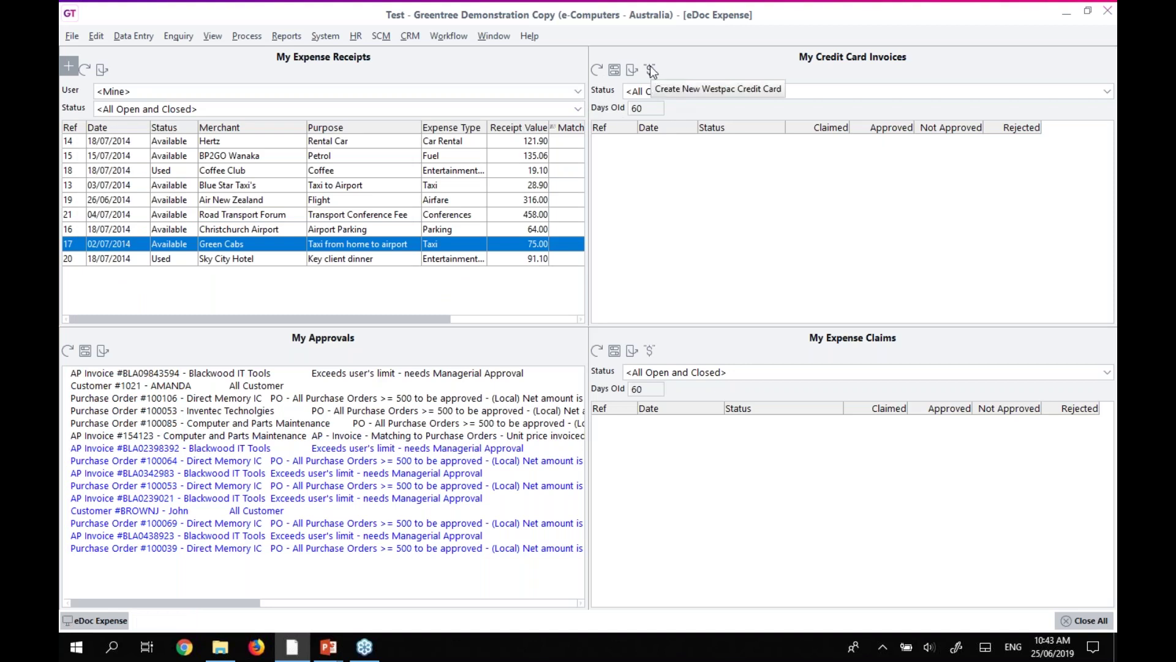
# Create a new eDoc expense claim, list its unallocated receipts, maximize the window and preview the Blue Star Taxi's receipt.
pyautogui.click(650, 347)
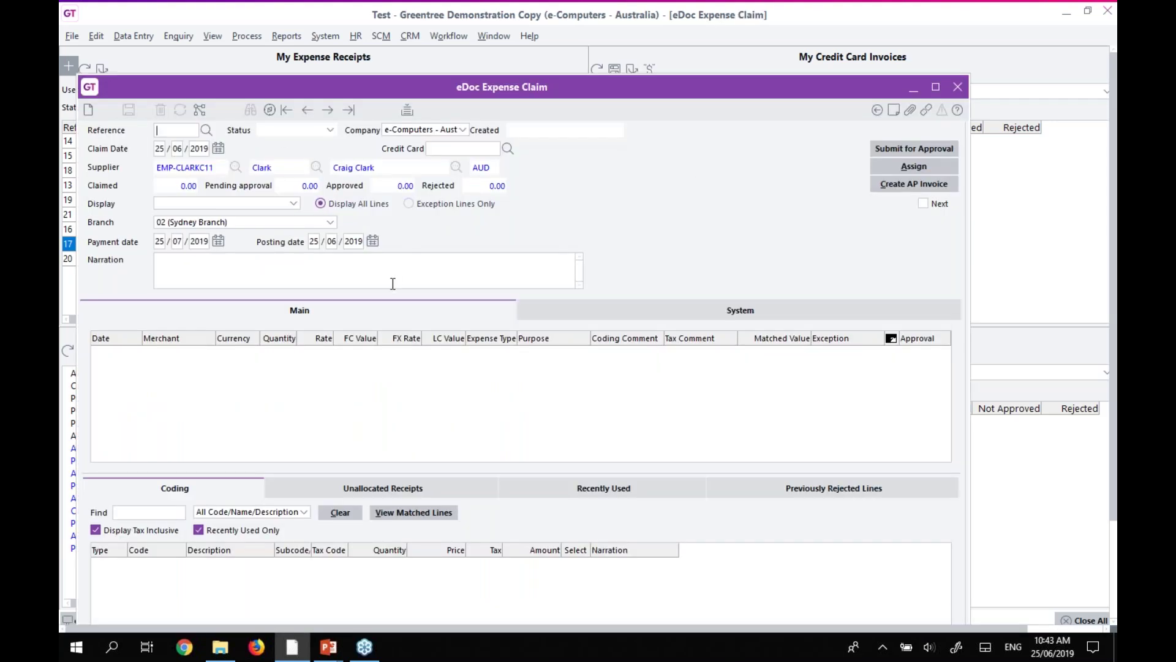
pyautogui.click(451, 489)
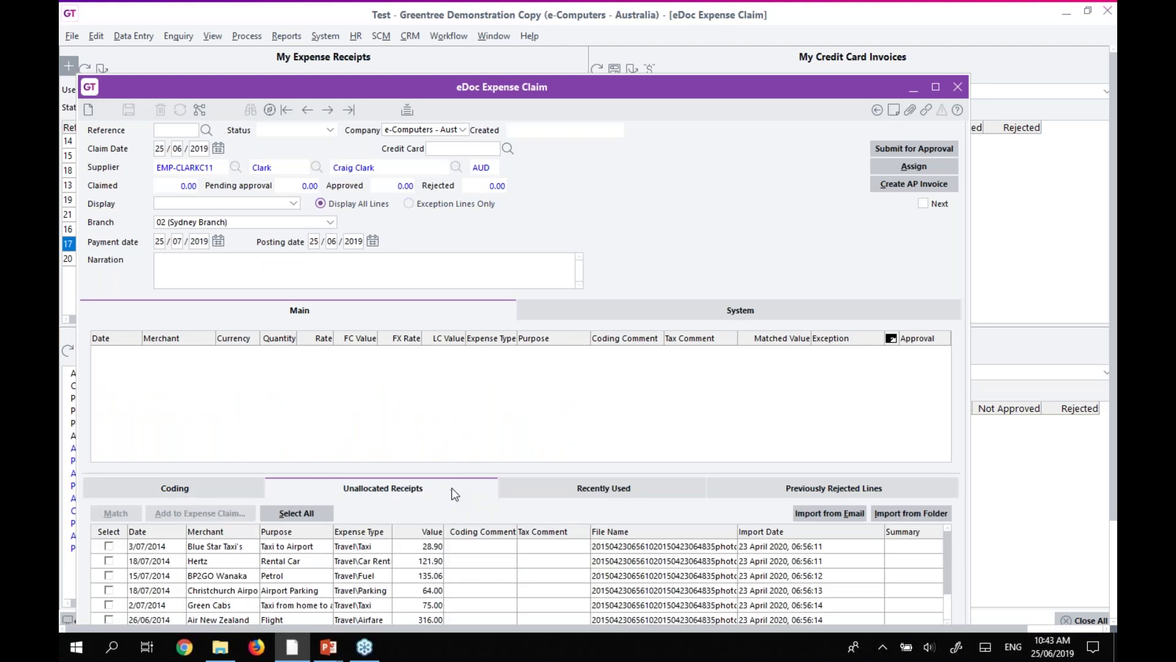
pyautogui.doubleClick(565, 91)
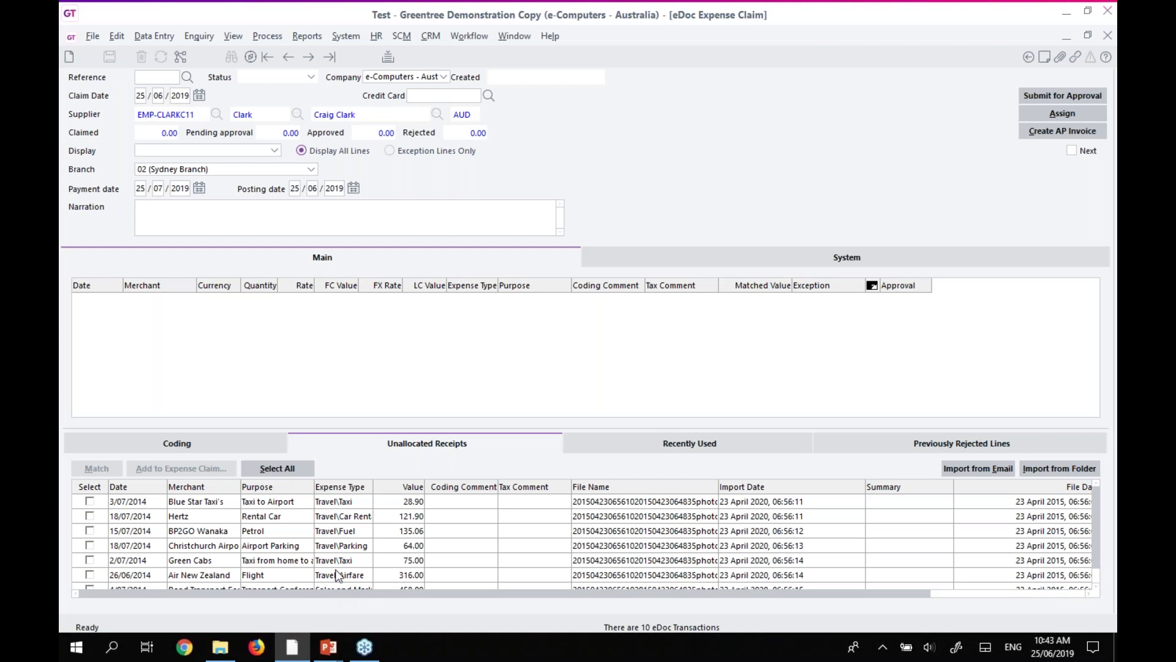
pyautogui.click(268, 501)
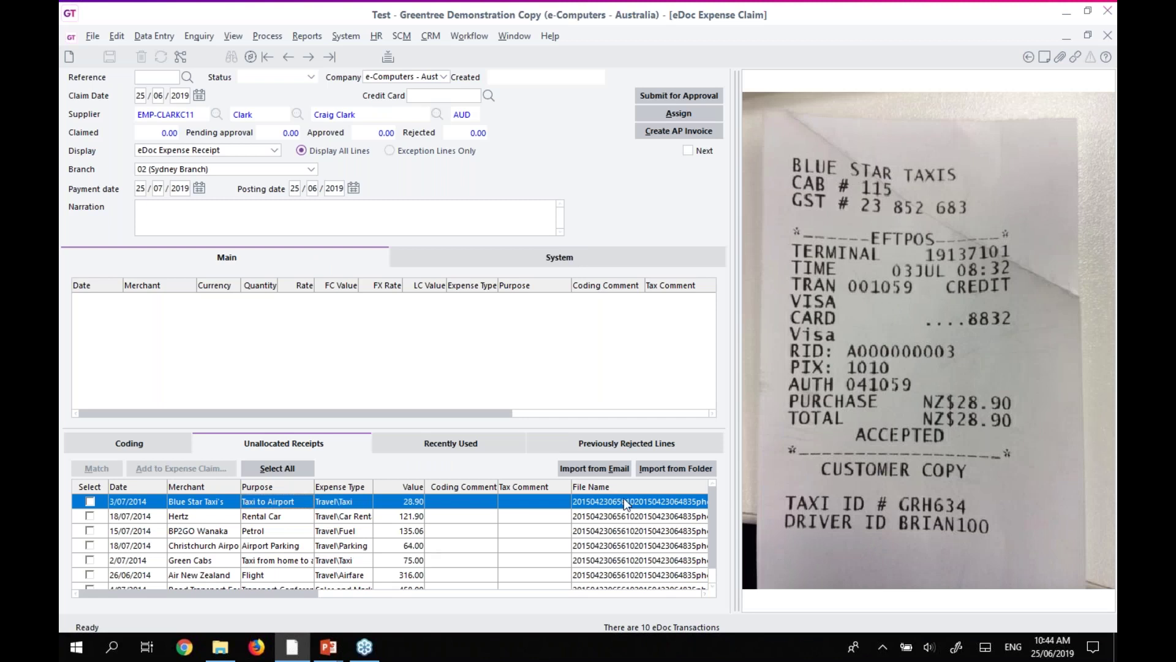
# Add a blank line to the claim with Mileage as its expense type, and cancel the line form.
pyautogui.rightClick(291, 504)
pyautogui.rightClick(256, 290)
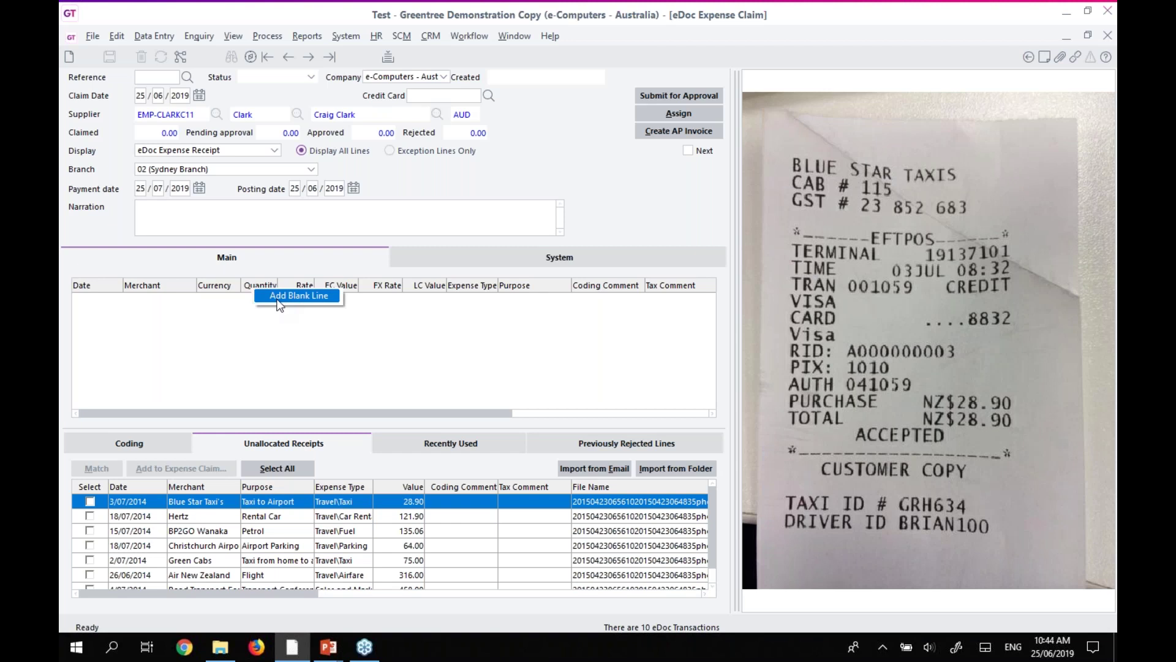
pyautogui.click(277, 299)
pyautogui.click(411, 105)
pyautogui.click(360, 233)
pyautogui.click(522, 109)
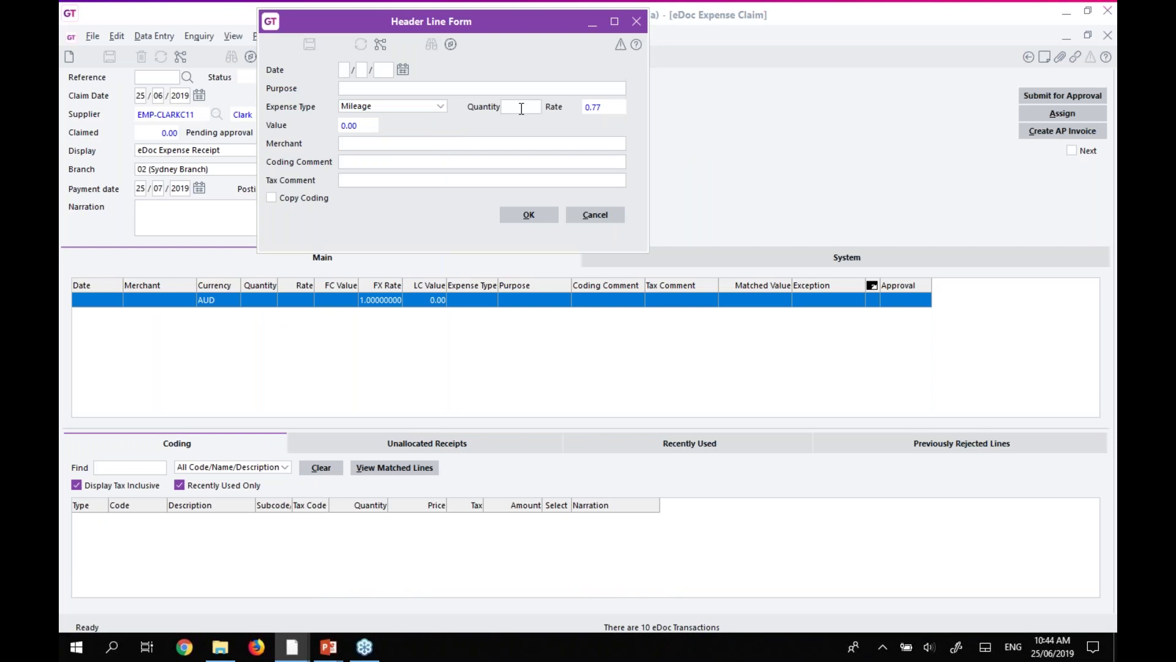
pyautogui.click(591, 213)
# Select the unallocated Blue Star Taxi's, Hertz and BP2GO Wanaka receipts and add the three lines to the expense claim.
pyautogui.click(469, 448)
pyautogui.click(90, 502)
pyautogui.click(90, 516)
pyautogui.click(89, 530)
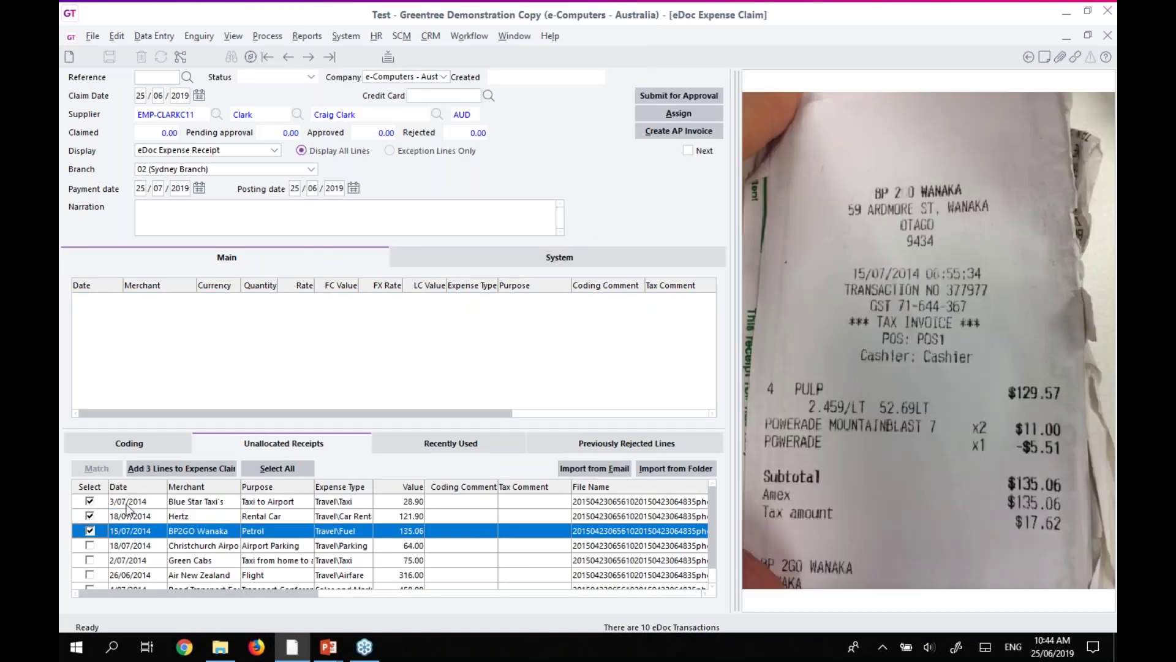
pyautogui.click(189, 469)
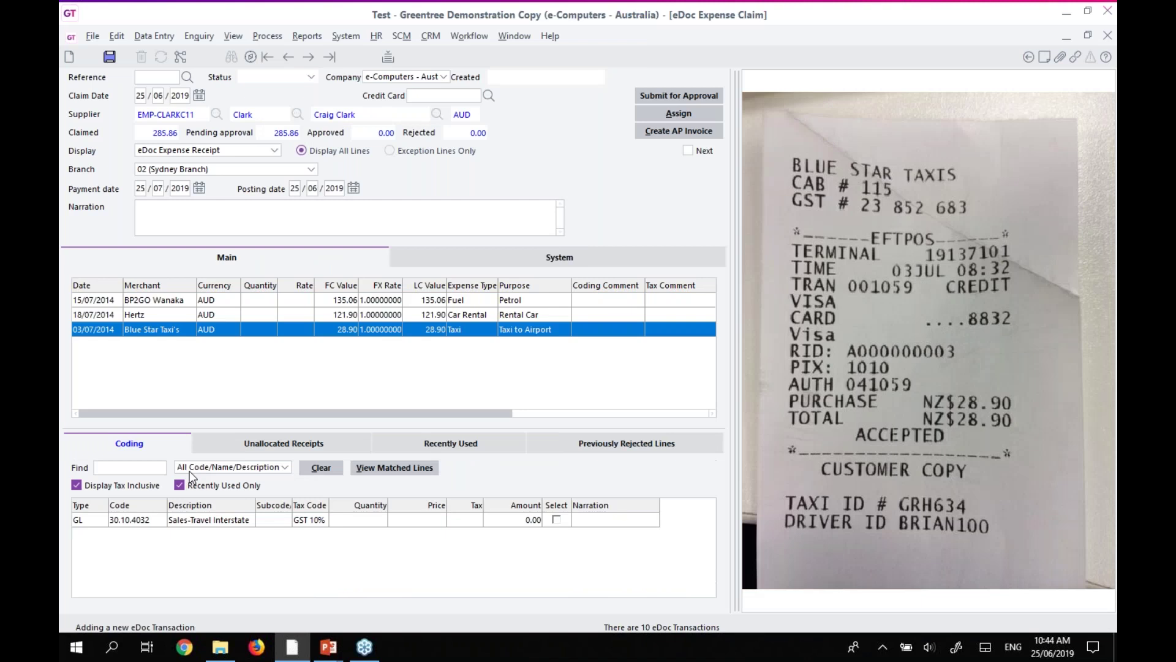
# Examine the exceptions on the Fuel, Car Rental and Taxi claim lines, then close the expense claim.
pyautogui.moveTo(437, 414); pyautogui.dragTo(679, 423)
pyautogui.click(590, 302)
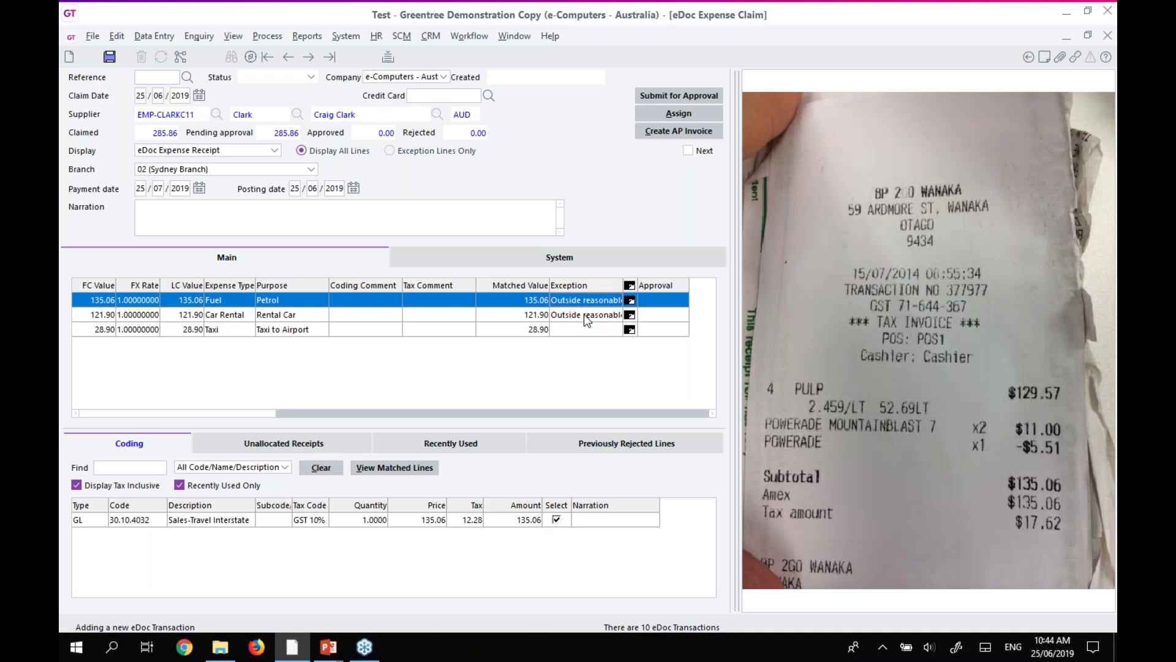
pyautogui.click(587, 316)
pyautogui.click(588, 330)
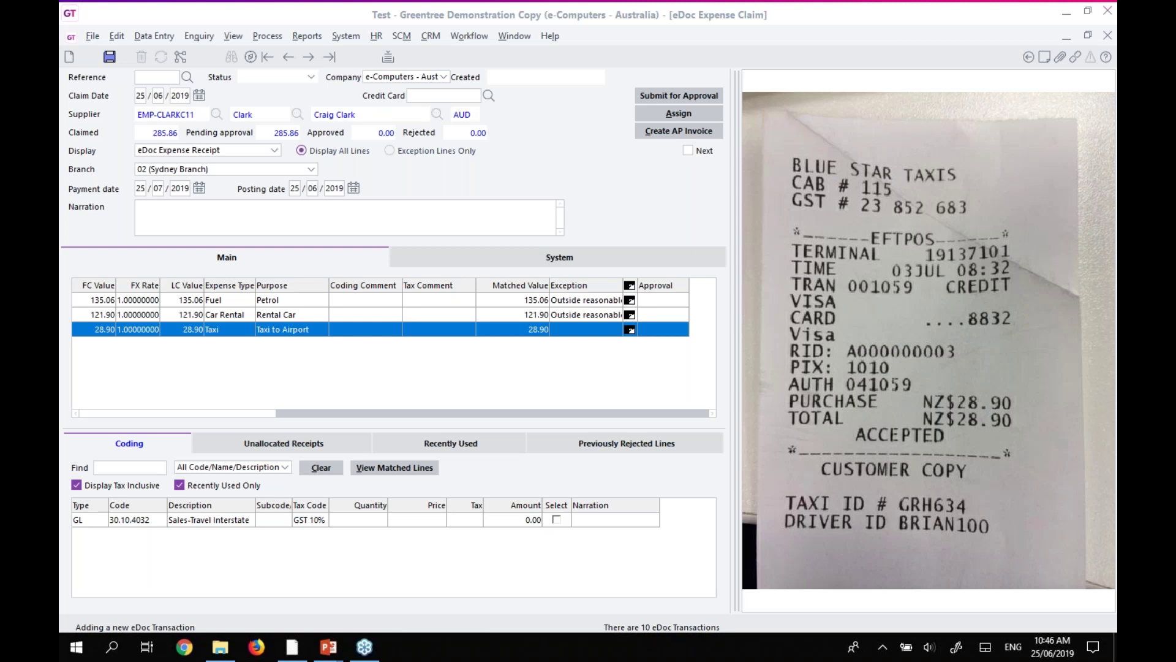
pyautogui.click(1105, 37)
pyautogui.click(585, 345)
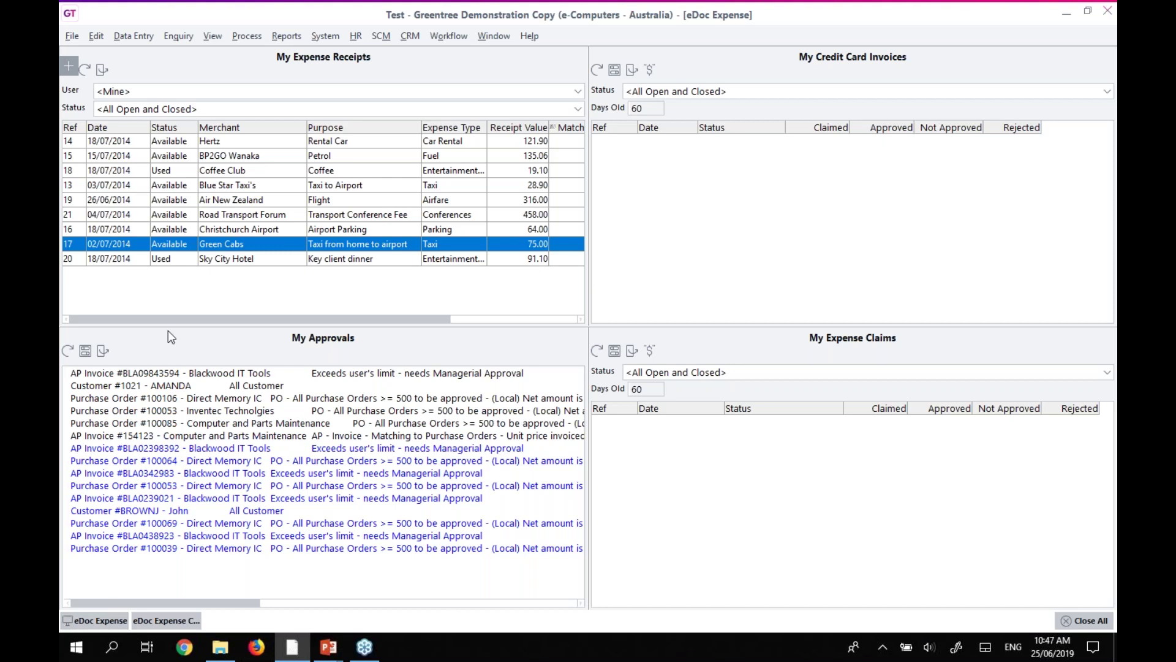
# Return to the main desktop, open the EDoc Desk bookmark and display the Insurance House AP invoice in a maximized window.
pyautogui.click(448, 35)
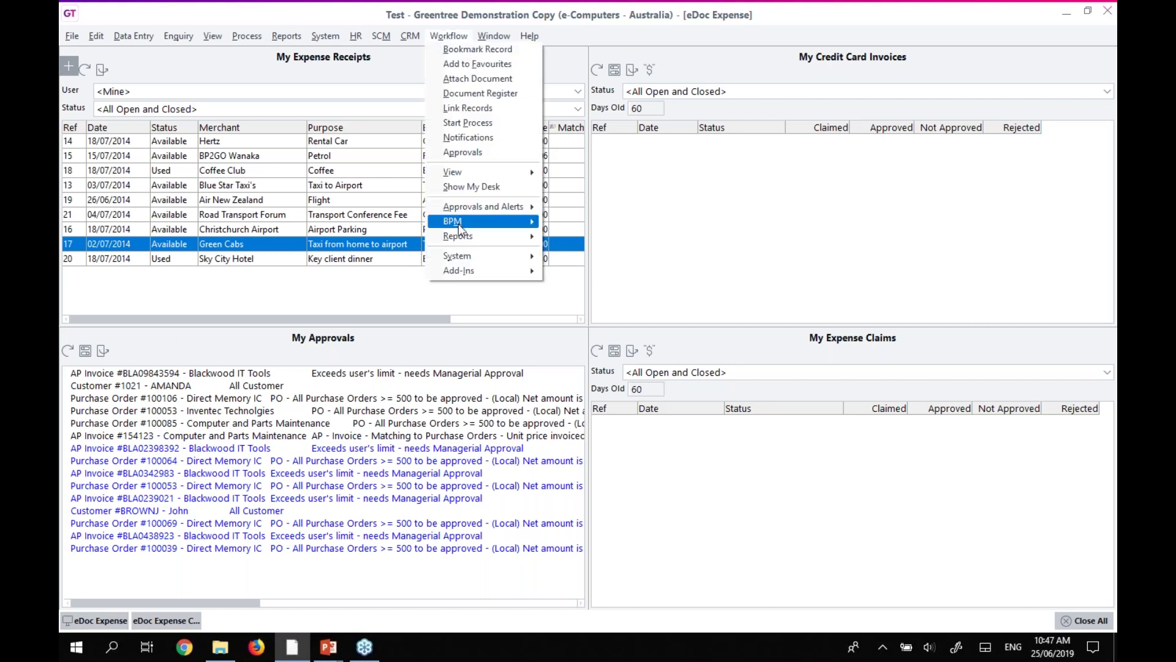
pyautogui.click(463, 179)
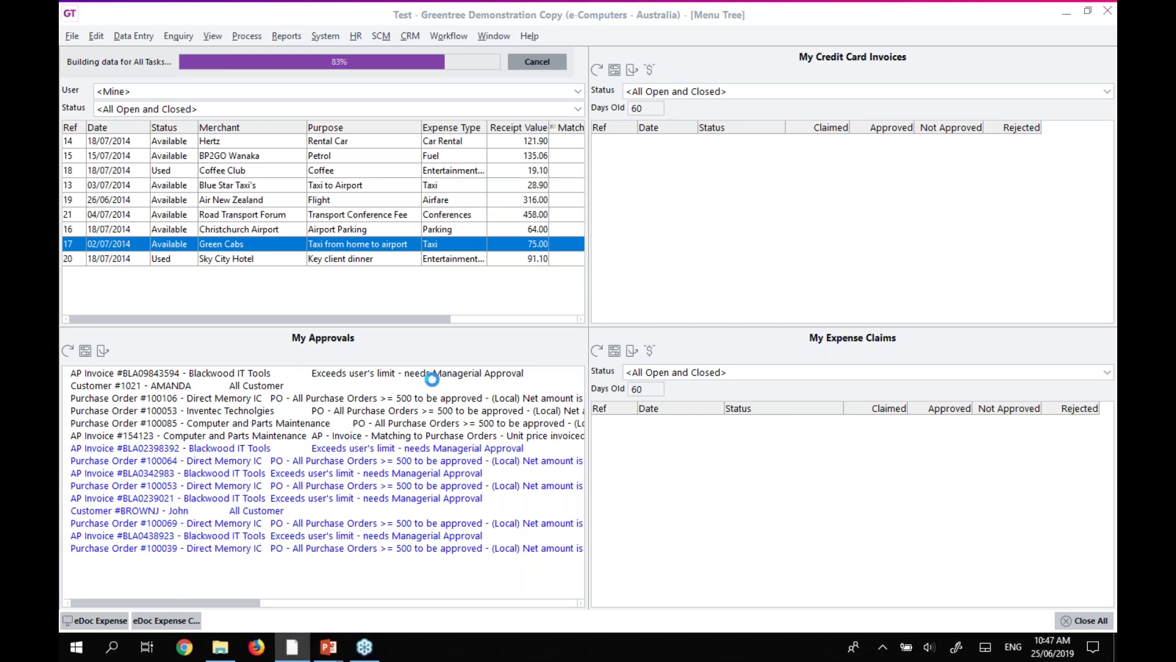
pyautogui.scroll(-5, 524, 293)
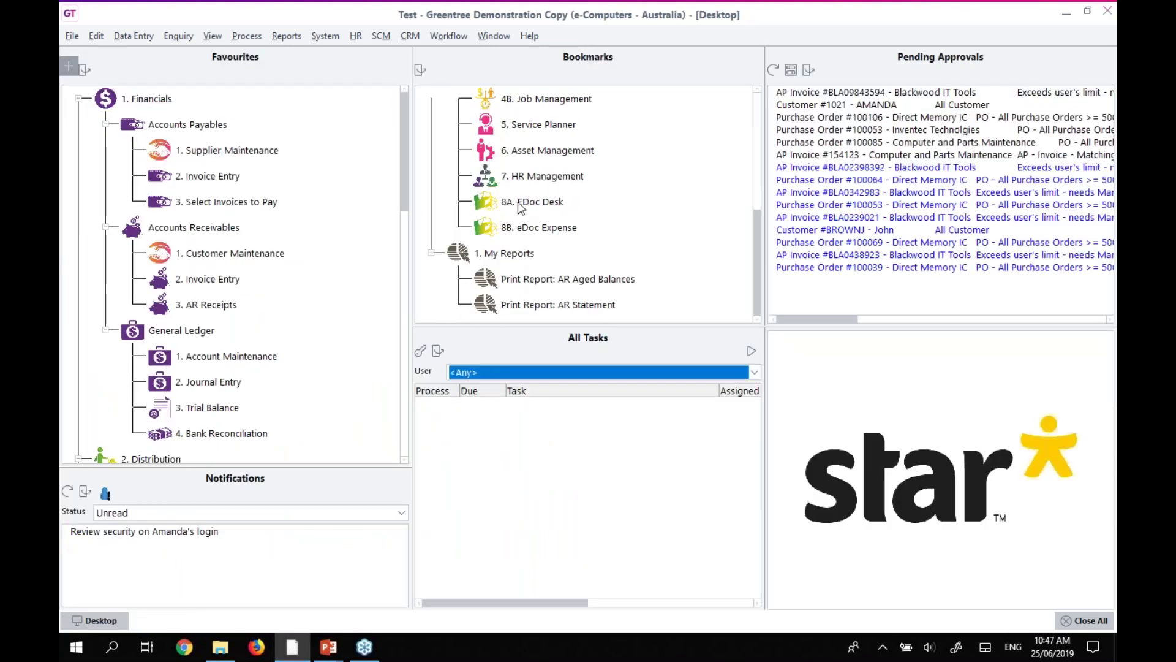
pyautogui.click(517, 202)
pyautogui.click(517, 200)
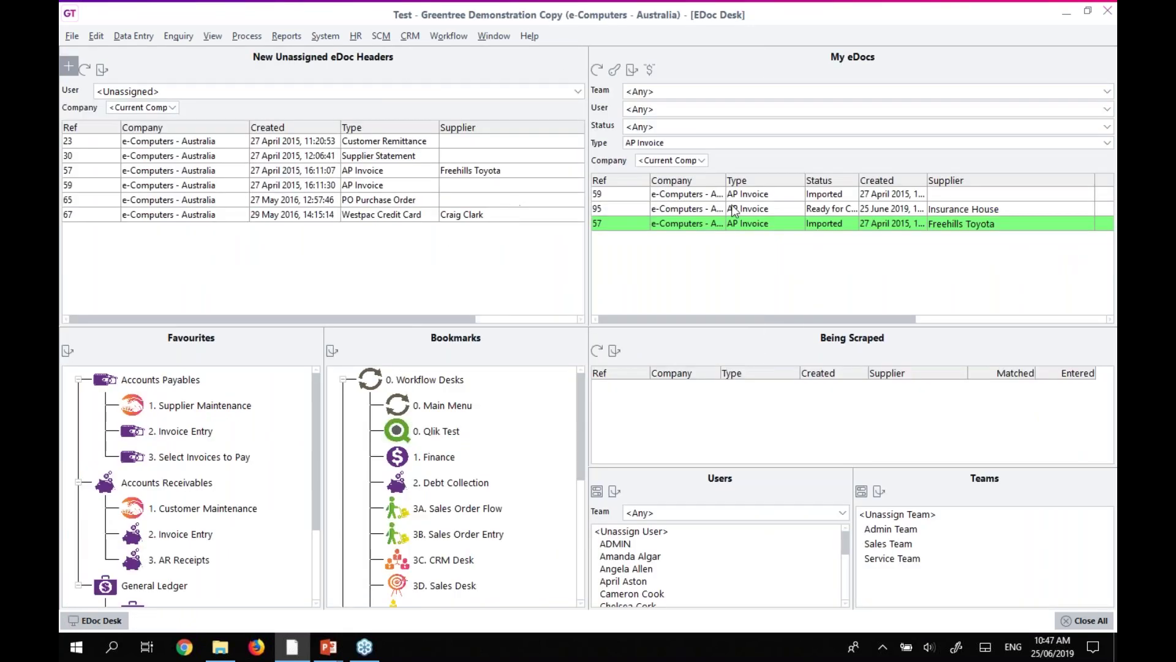
pyautogui.click(760, 210)
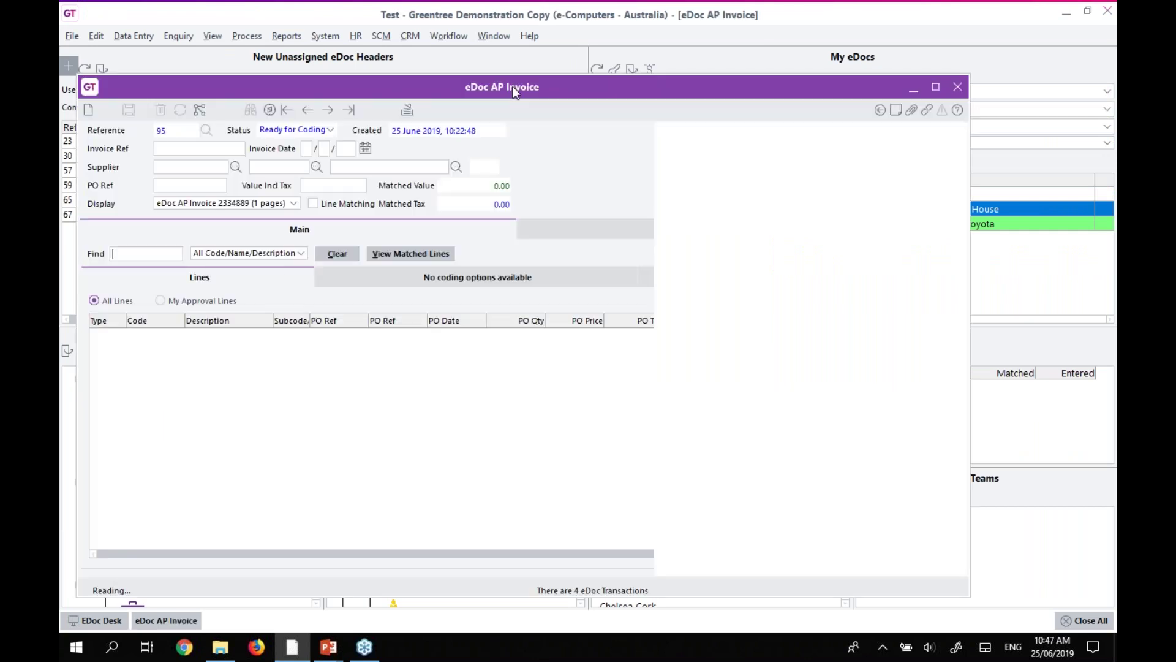
pyautogui.doubleClick(513, 86)
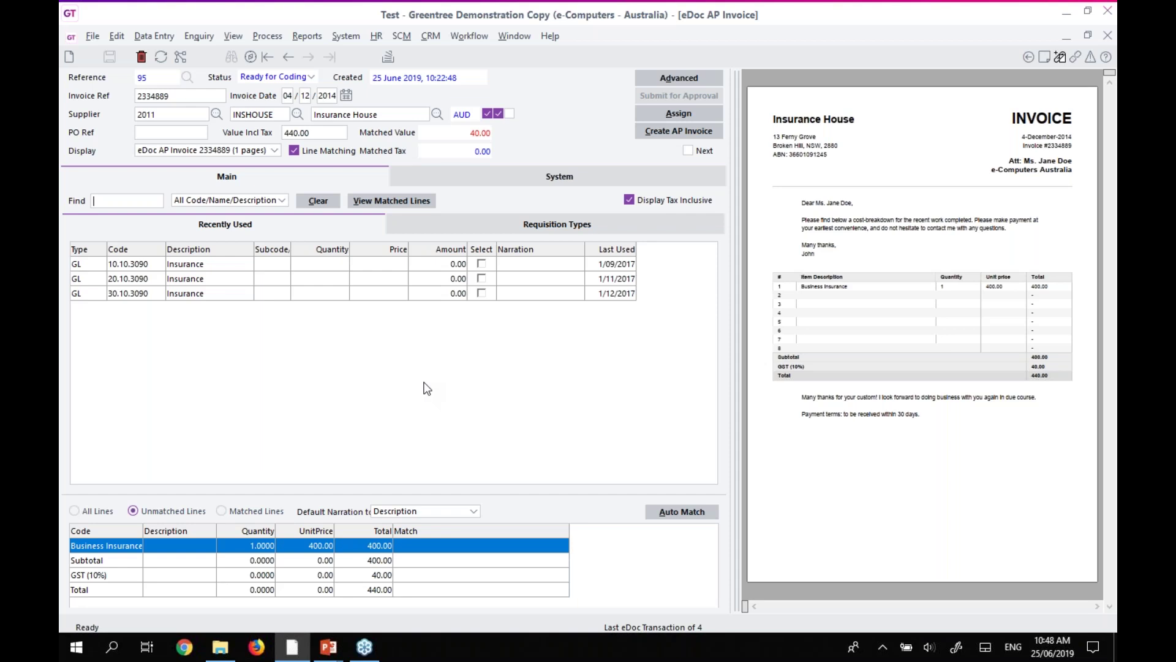
# View the first allocation's target accounts in General Ledger Allocations Maintenance, then close it and the Insurance House invoice.
pyautogui.click(346, 36)
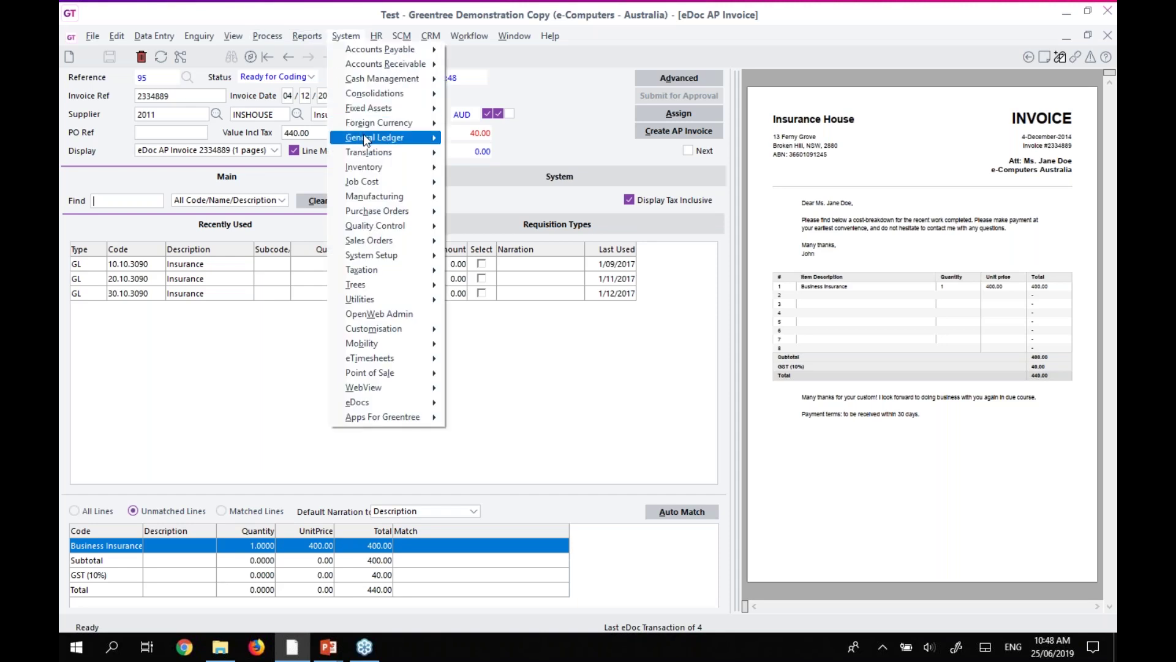
pyautogui.moveTo(368, 136)
pyautogui.click(503, 155)
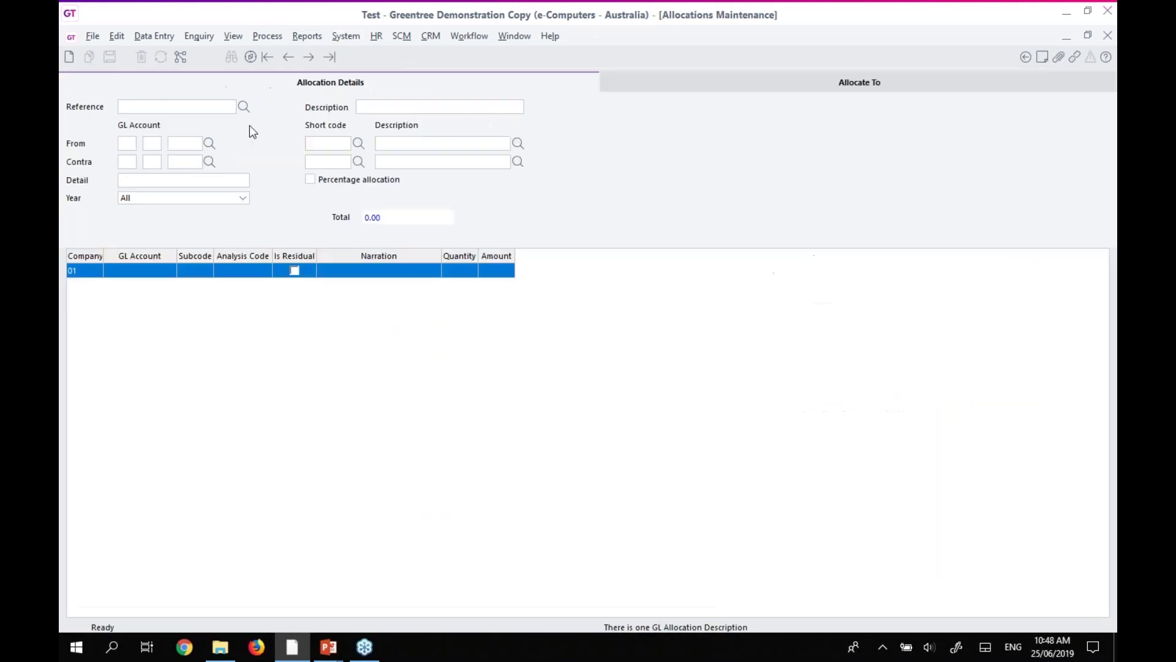
pyautogui.click(269, 58)
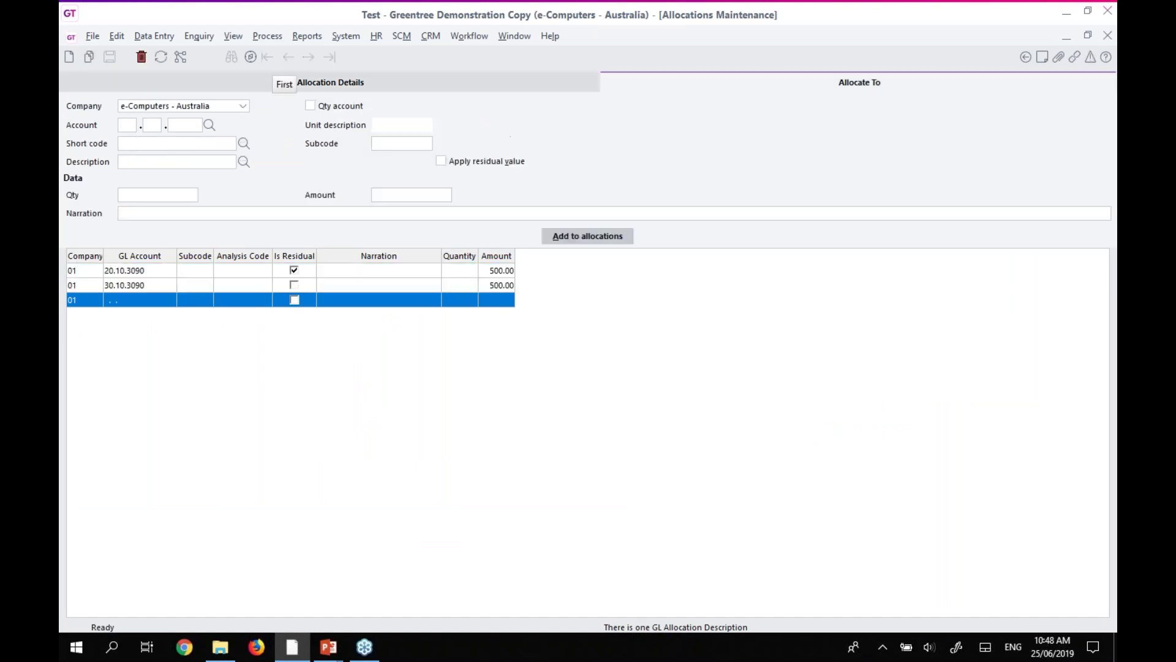
pyautogui.click(1088, 38)
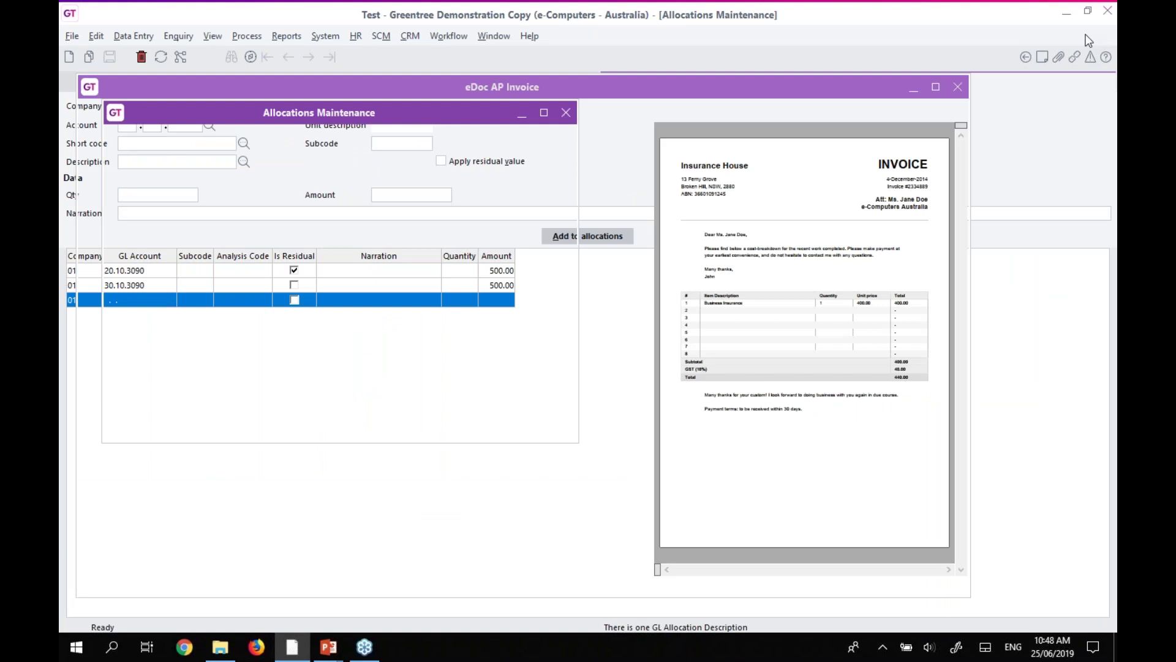
pyautogui.click(566, 112)
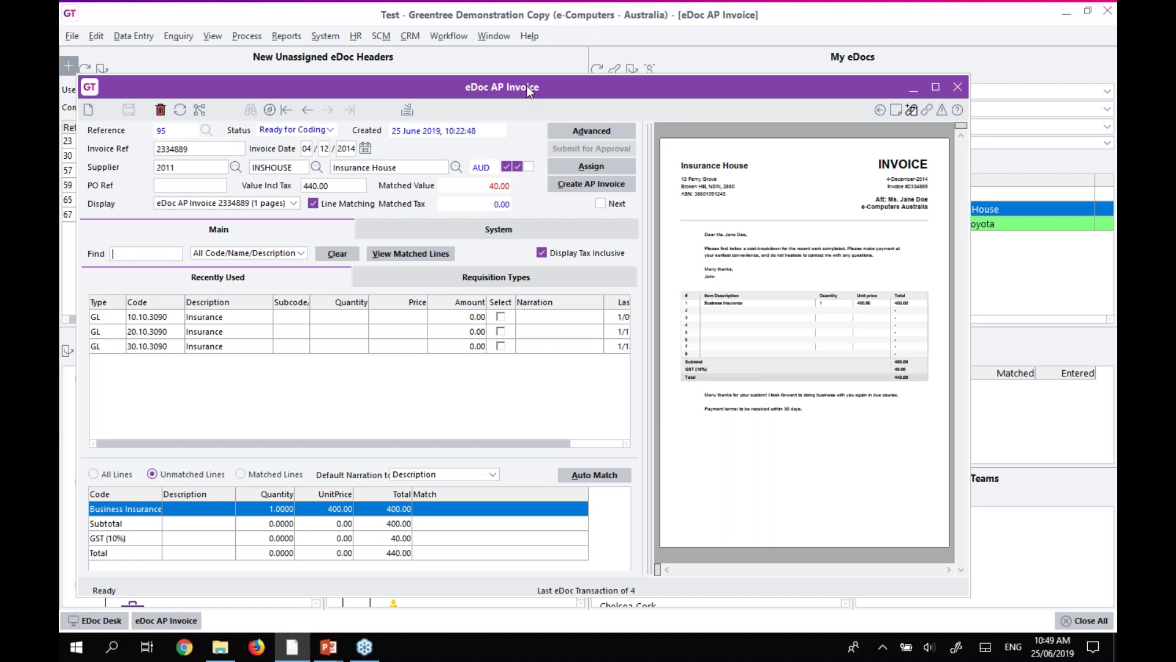
pyautogui.click(958, 87)
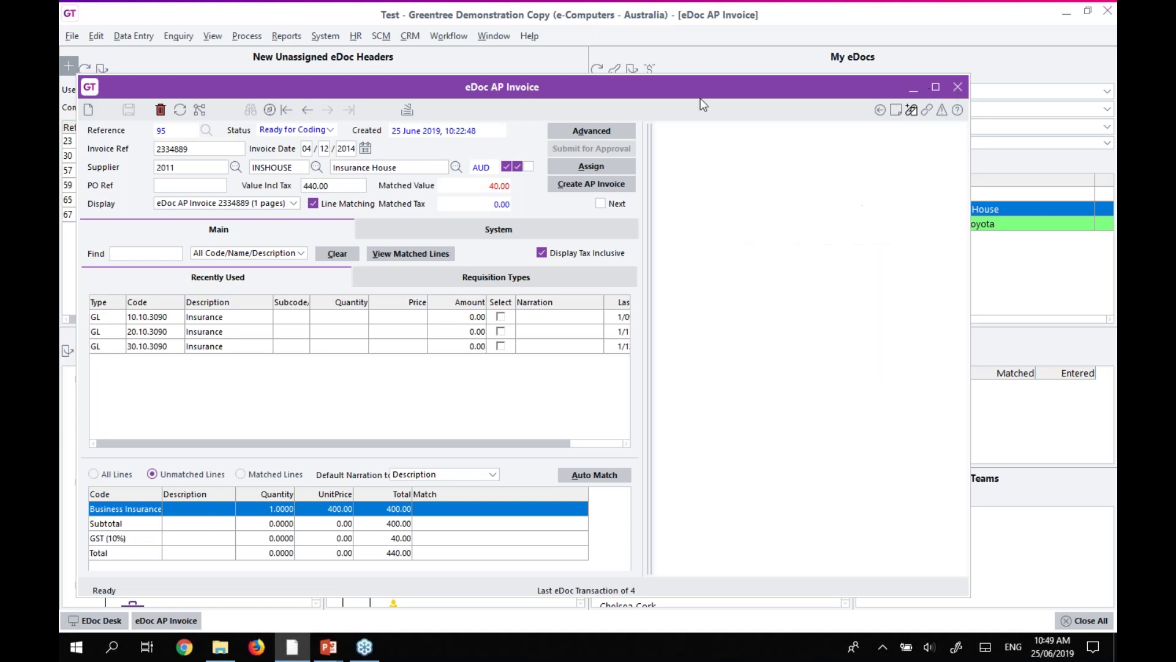